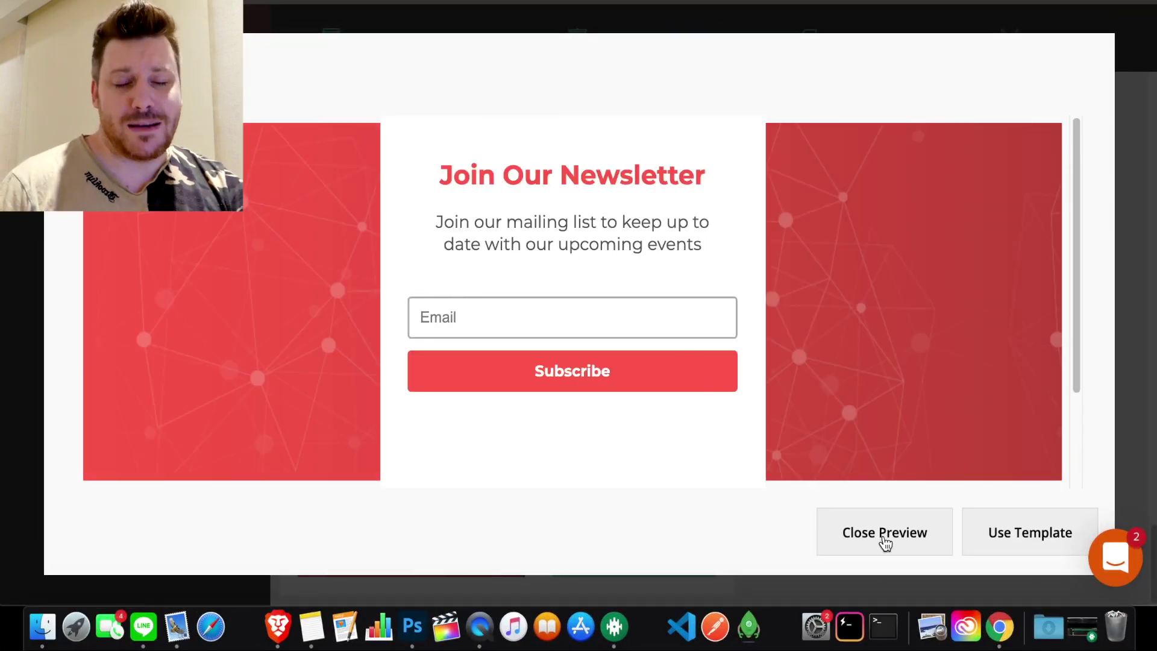
Use the Join Our Newsletter template and scroll its form canvas to check it loaded
{"action": "left_click", "coordinate": [1028, 541]}
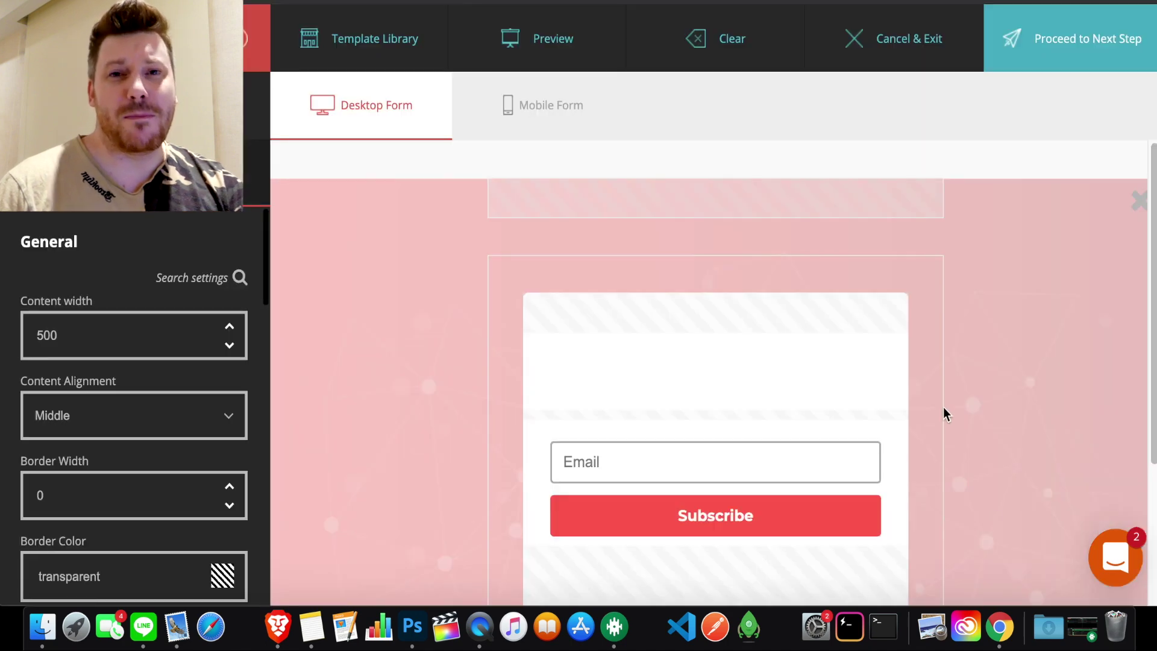
{"action": "scroll", "coordinate": [998, 360], "scroll_direction": "down", "scroll_amount": 5}
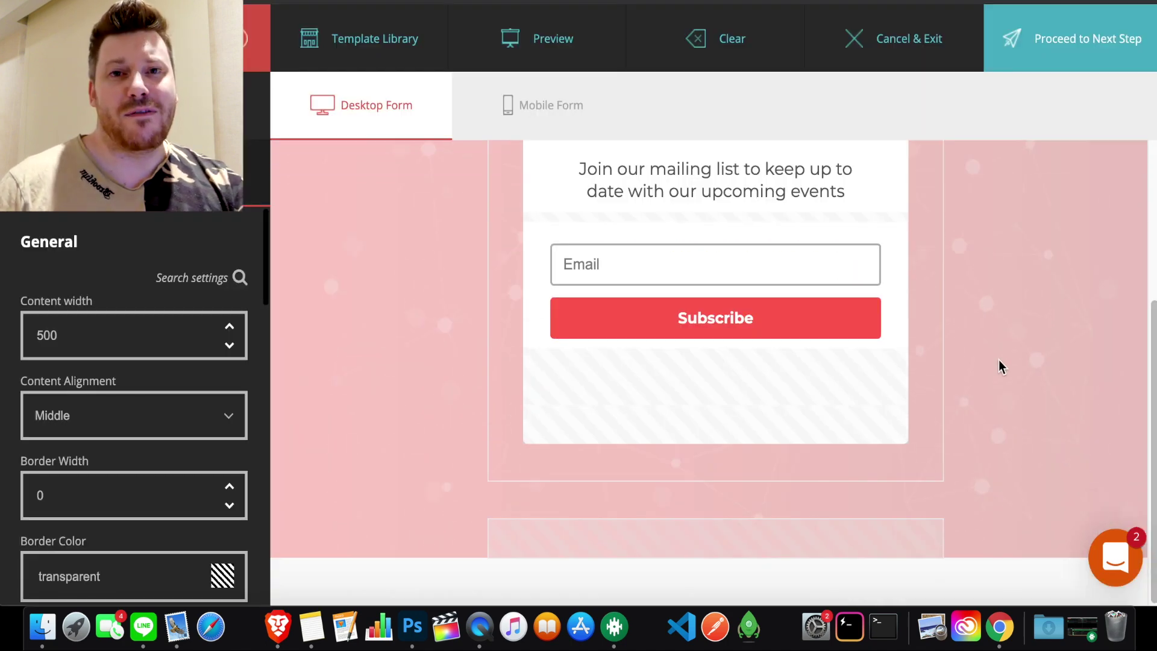
{"action": "scroll", "coordinate": [998, 362], "scroll_direction": "up", "scroll_amount": 3}
{"action": "scroll", "coordinate": [996, 363], "scroll_direction": "down", "scroll_amount": 3}
{"action": "scroll", "coordinate": [996, 363], "scroll_direction": "up", "scroll_amount": 1}
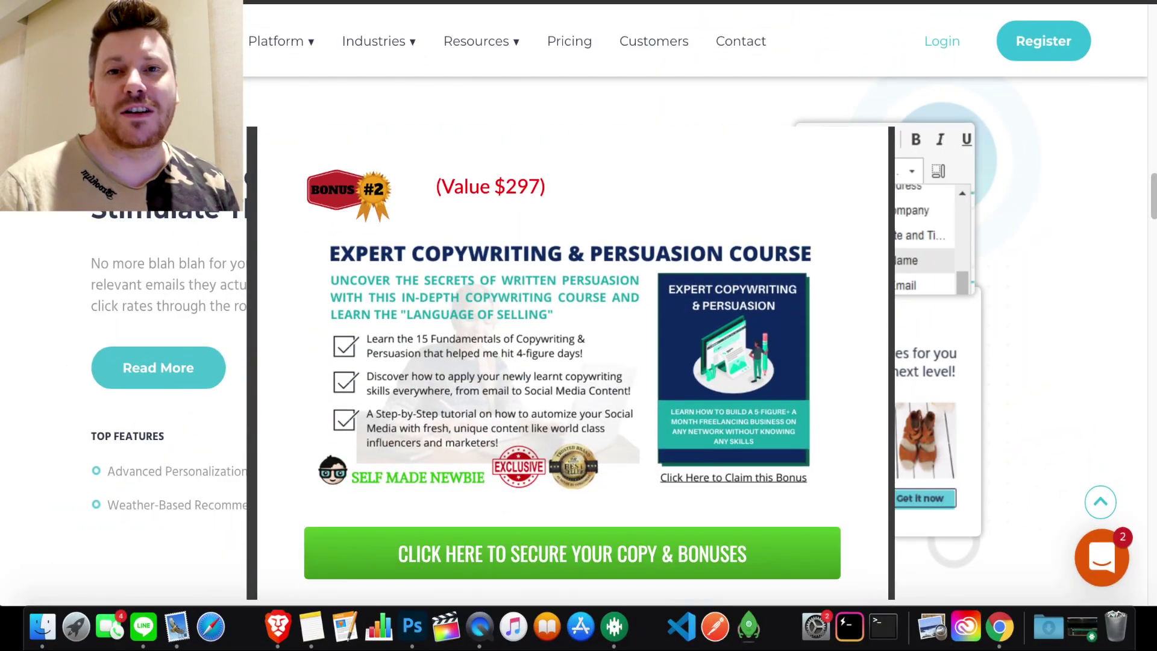
Scroll down the Moosend website to the Email Personalization section
{"action": "scroll", "coordinate": [572, 361], "scroll_direction": "down", "scroll_amount": 7}
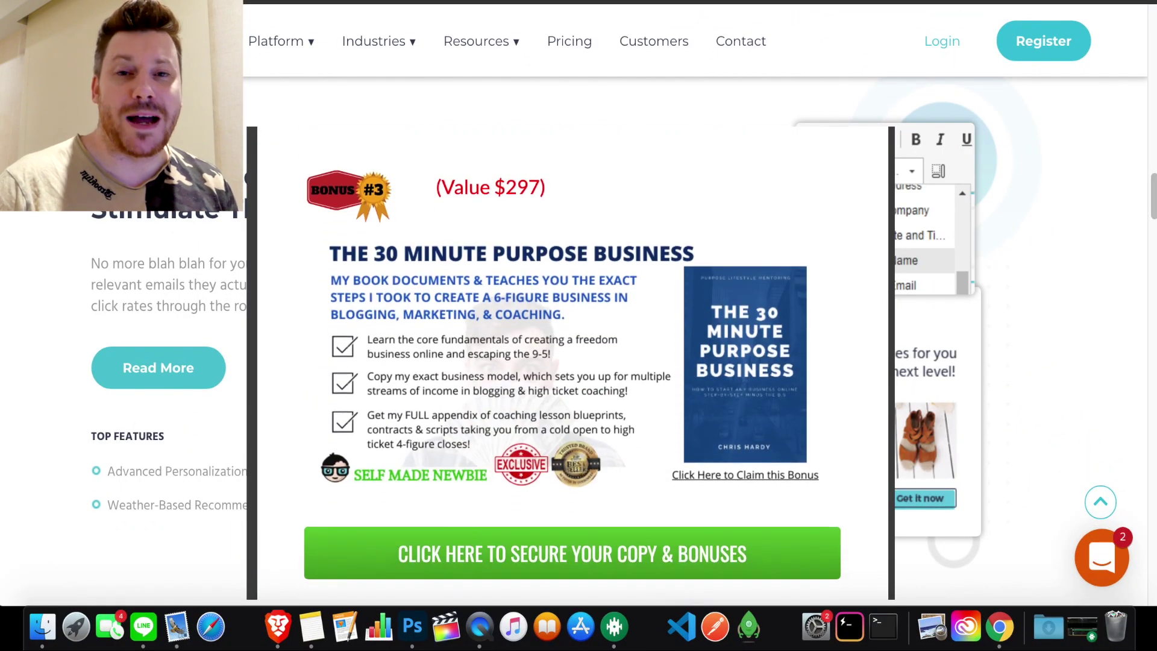
{"action": "scroll", "coordinate": [572, 361], "scroll_direction": "down", "scroll_amount": 7}
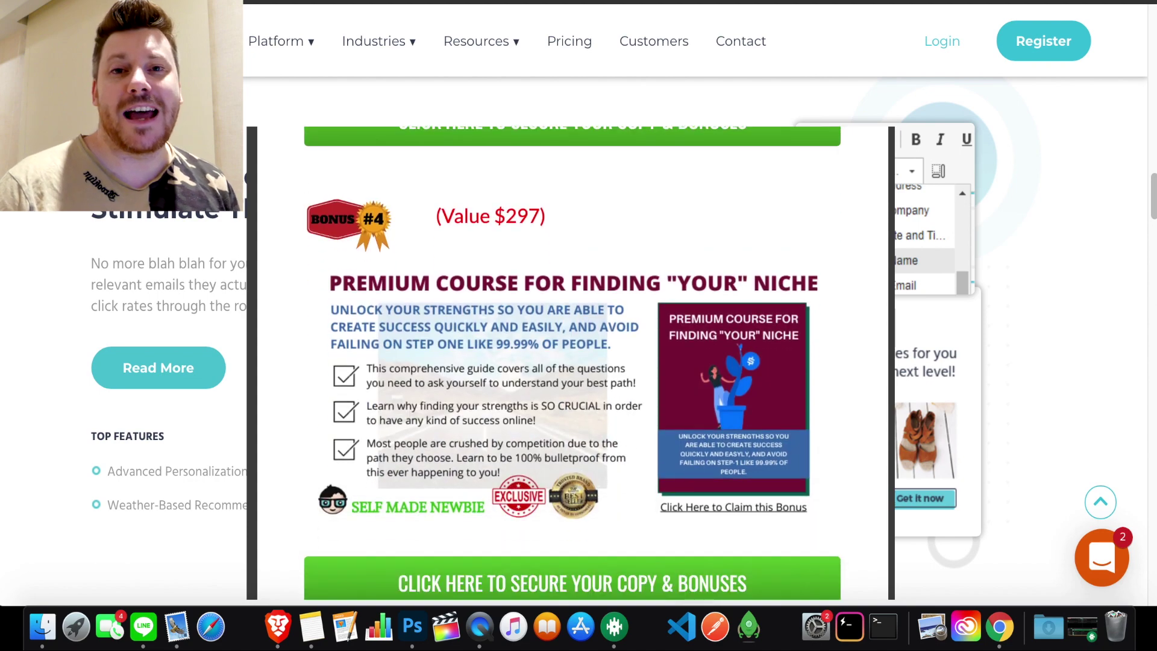
{"action": "scroll", "coordinate": [572, 361], "scroll_direction": "down", "scroll_amount": 7}
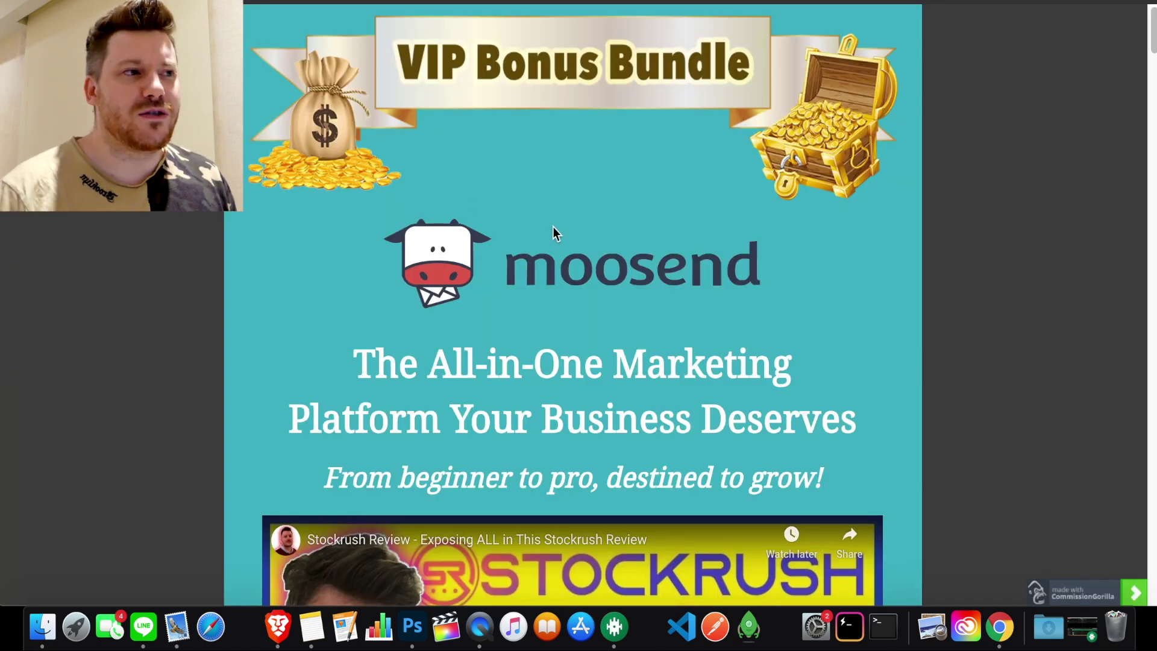
Scroll the bonus page to Bonus #1, Build & Grow a Profitable Email List ($297)
{"action": "scroll", "coordinate": [606, 182], "scroll_direction": "down", "scroll_amount": 20}
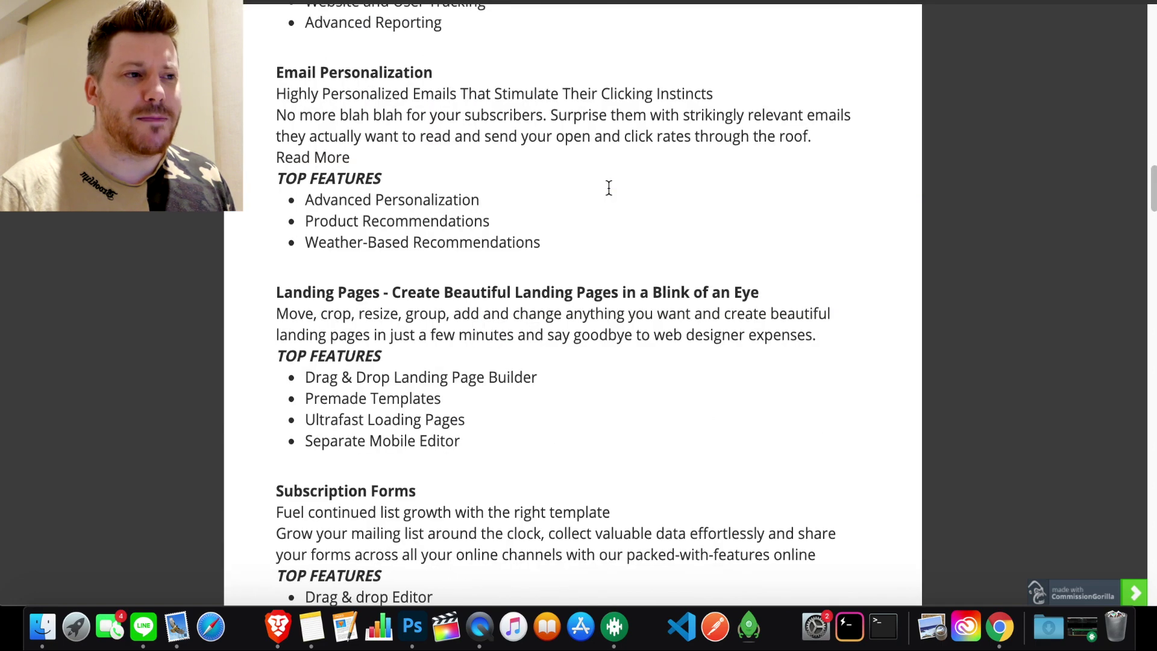
{"action": "scroll", "coordinate": [609, 193], "scroll_direction": "up", "scroll_amount": 3}
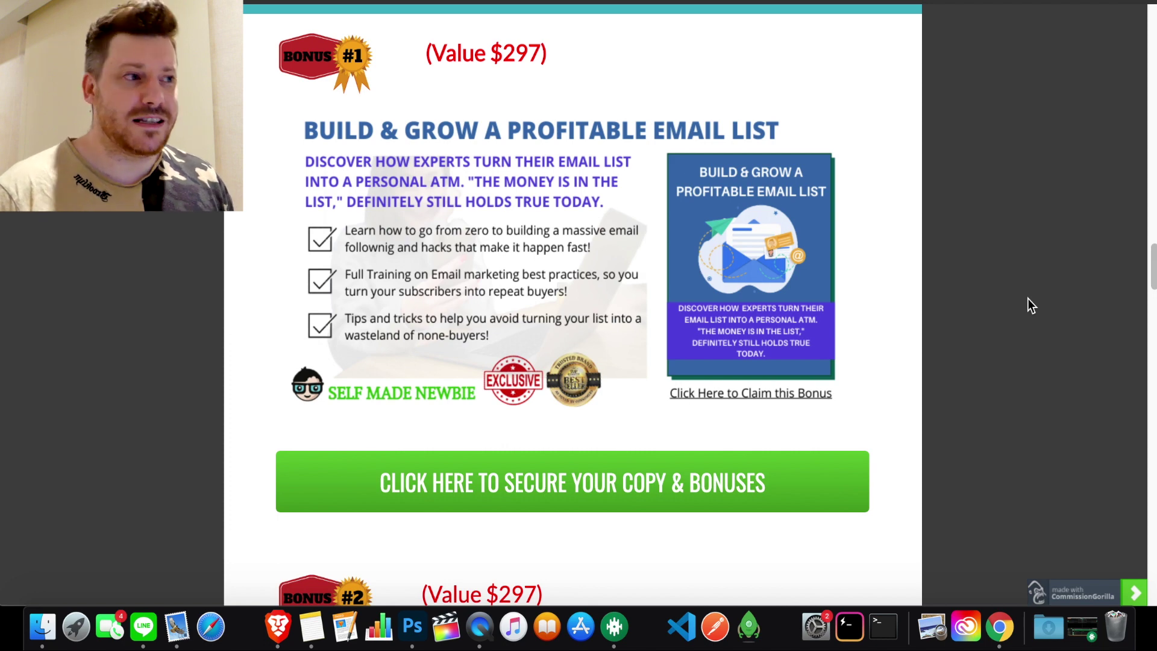
Scroll past Bonus #2 to Bonus #3, The 30 Minute Purpose Business book ($297)
{"action": "scroll", "coordinate": [1028, 298], "scroll_direction": "down", "scroll_amount": 10}
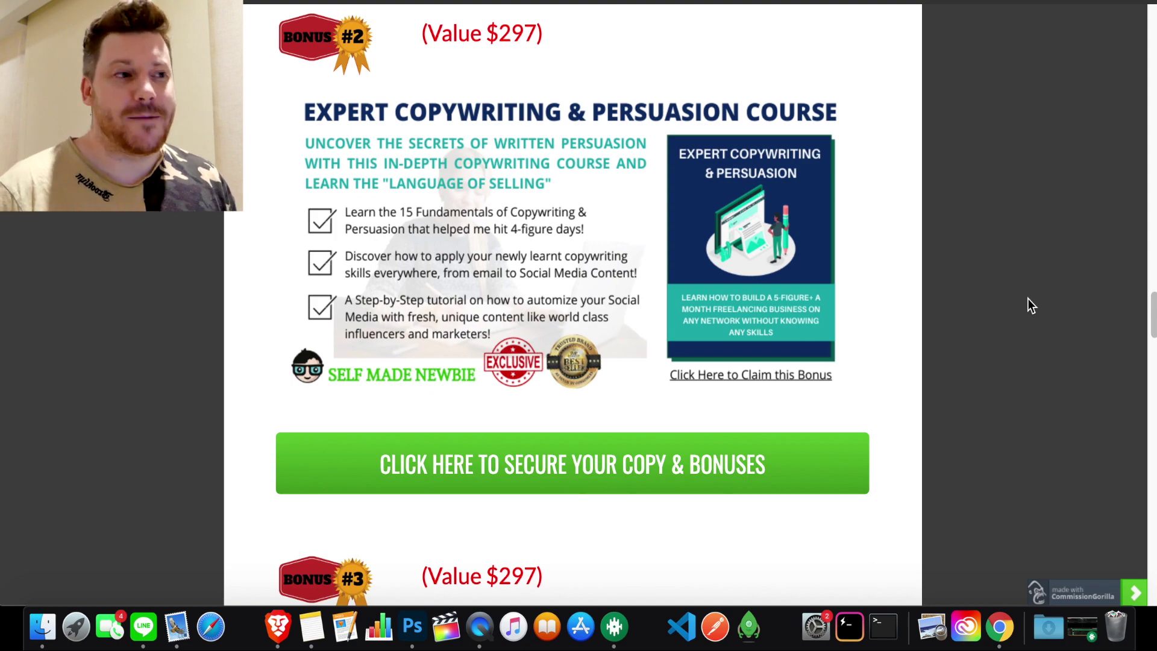
{"action": "scroll", "coordinate": [1031, 298], "scroll_direction": "down", "scroll_amount": 10}
{"action": "scroll", "coordinate": [1035, 305], "scroll_direction": "up", "scroll_amount": 3}
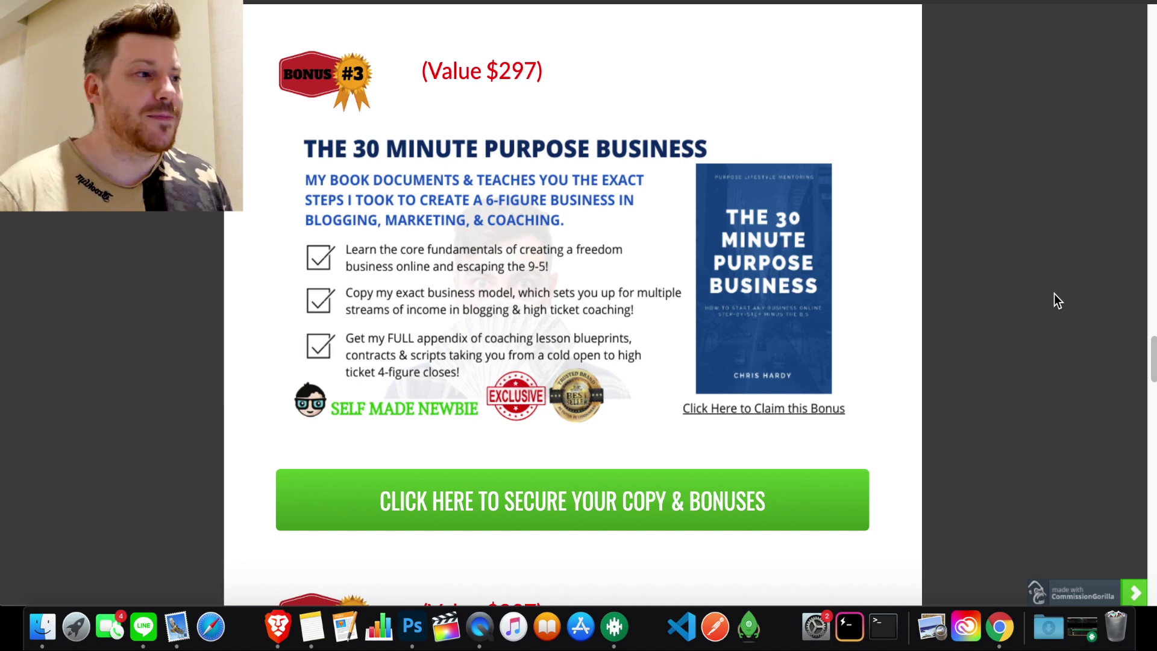
Scroll through Bonus #4 to Bonus #5, Step-by-Step Passive Income Blog Creation ($297)
{"action": "scroll", "coordinate": [1054, 294], "scroll_direction": "down", "scroll_amount": 8}
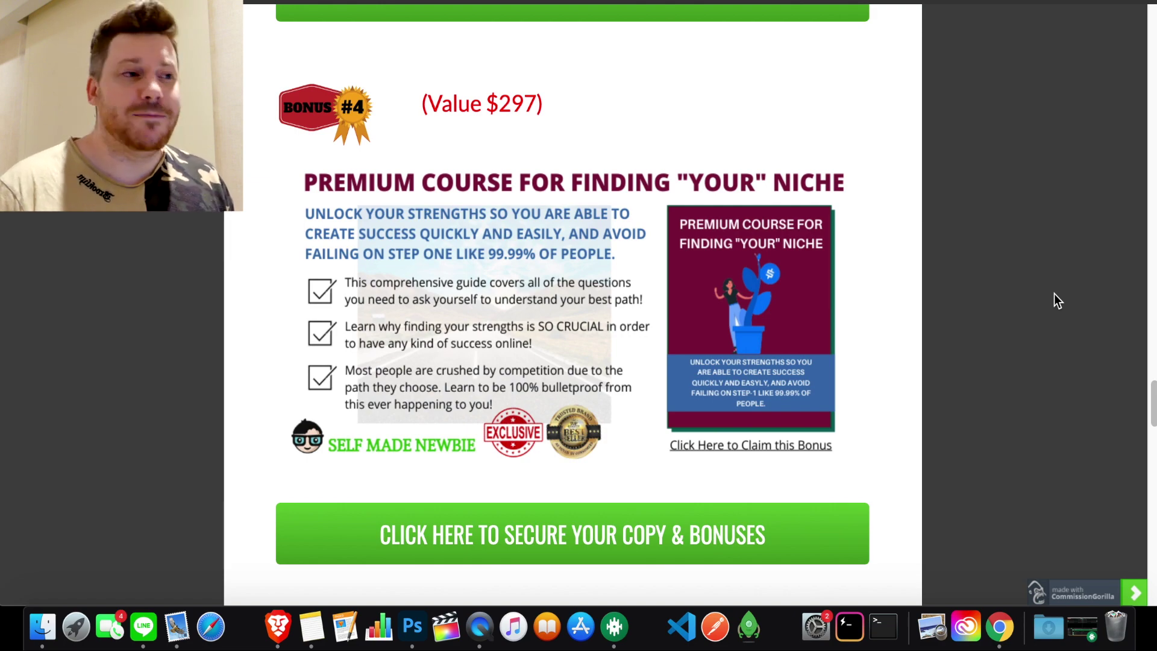
{"action": "scroll", "coordinate": [1058, 300], "scroll_direction": "down", "scroll_amount": 10}
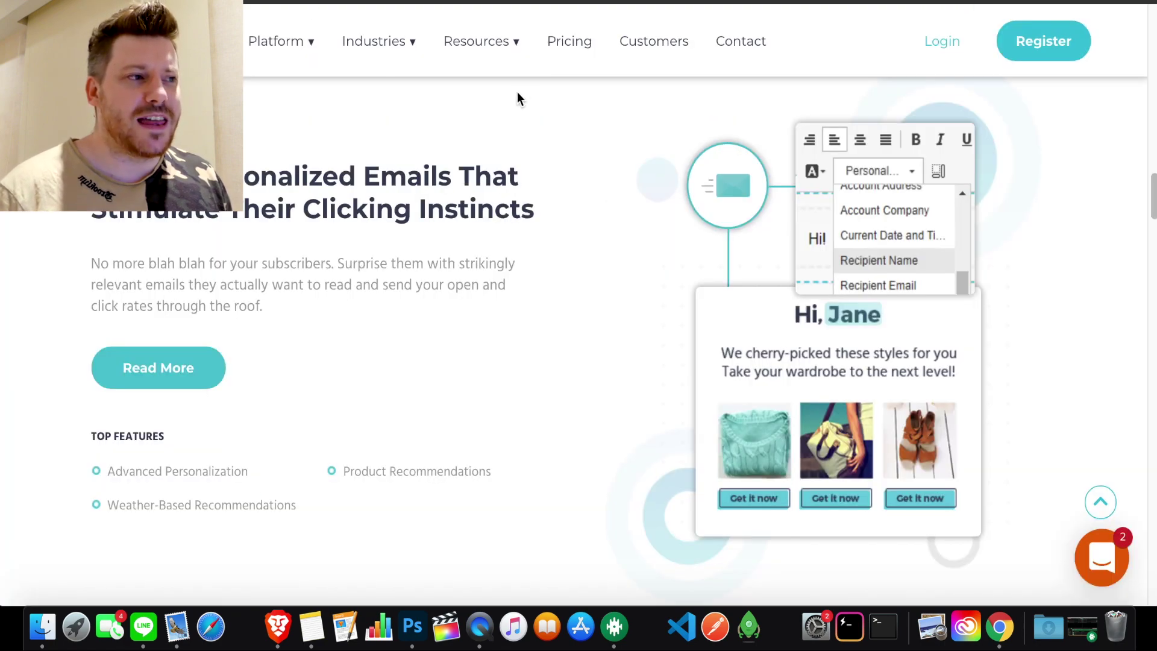
Open Moosend's Pricing page and scroll through the Free, Pro and Enterprise plan cards
{"action": "scroll", "coordinate": [502, 126], "scroll_direction": "down", "scroll_amount": 5}
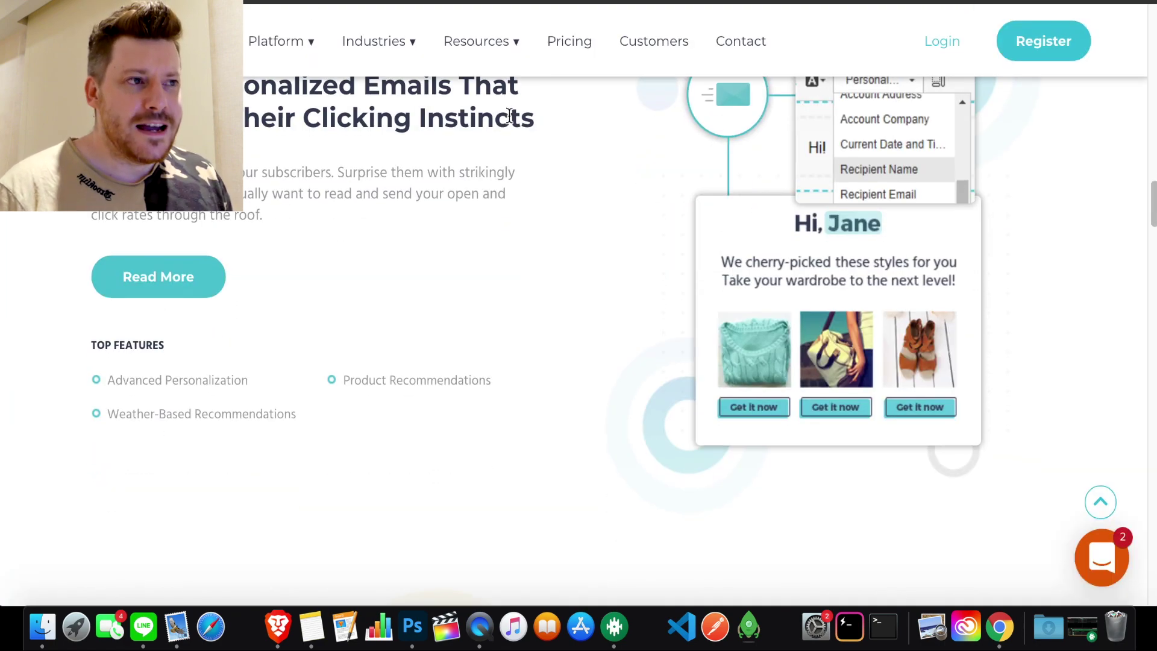
{"action": "scroll", "coordinate": [502, 126], "scroll_direction": "down", "scroll_amount": 10}
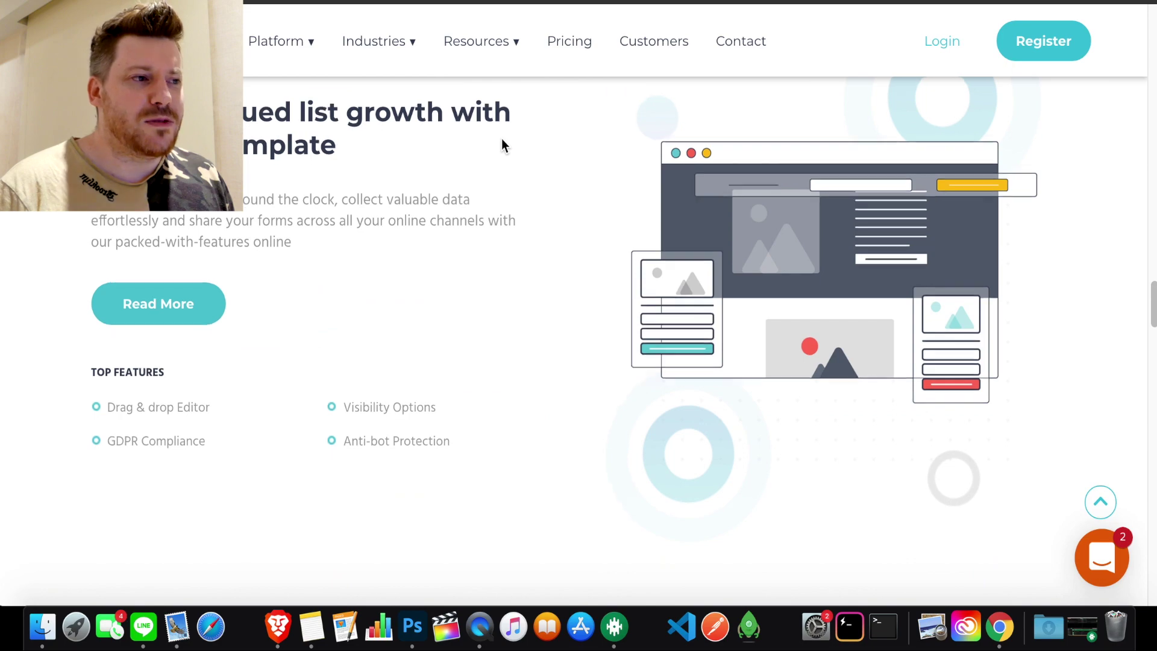
{"action": "scroll", "coordinate": [502, 151], "scroll_direction": "down", "scroll_amount": 15}
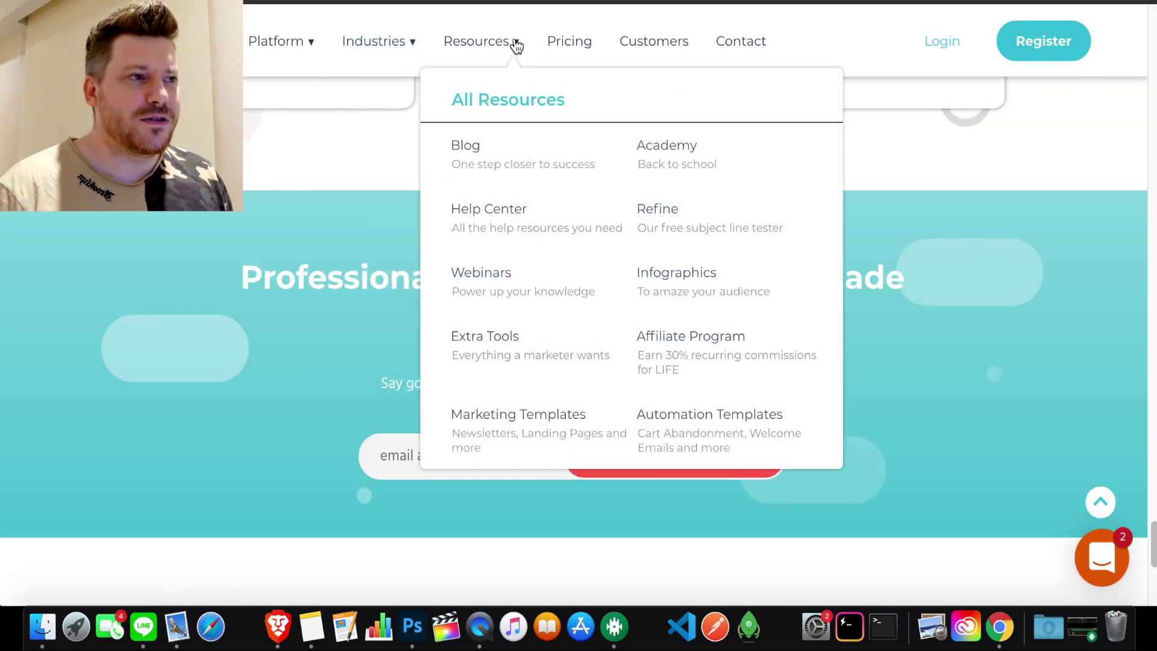
{"action": "left_click", "coordinate": [588, 50]}
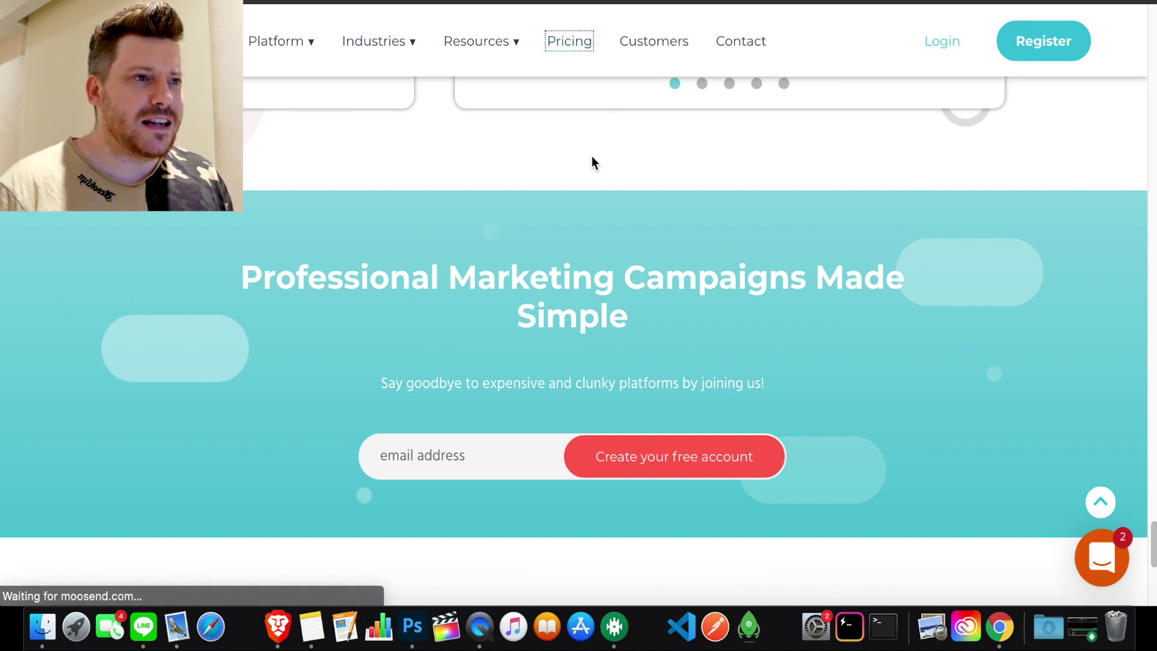
{"action": "scroll", "coordinate": [578, 168], "scroll_direction": "down", "scroll_amount": 6}
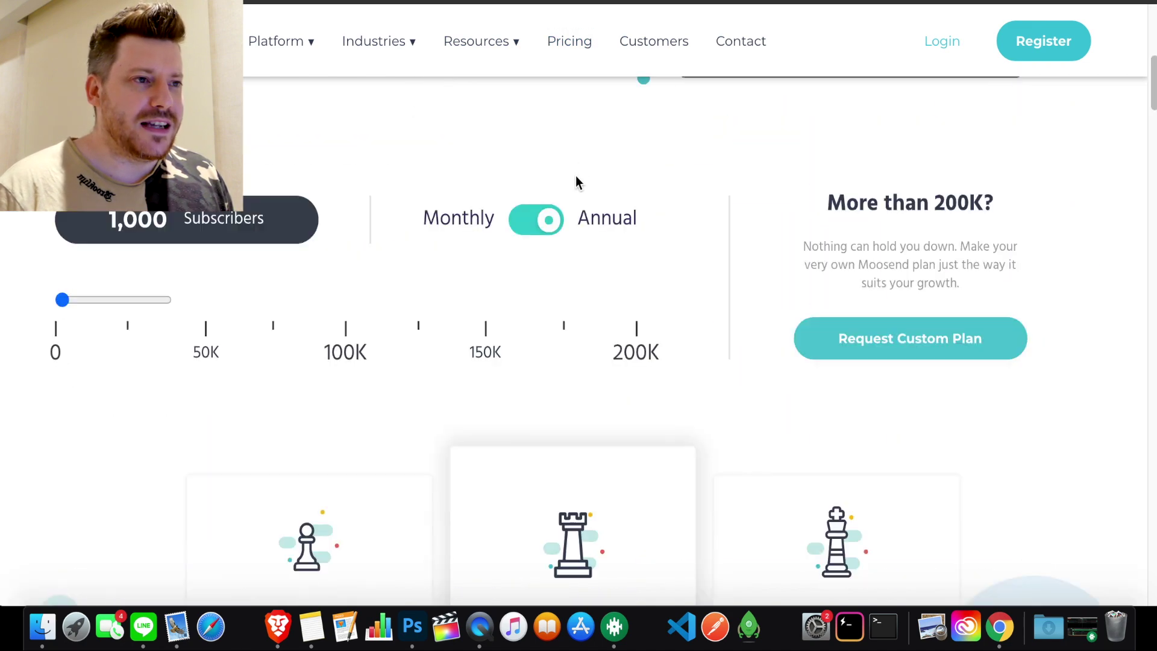
{"action": "scroll", "coordinate": [561, 187], "scroll_direction": "down", "scroll_amount": 5}
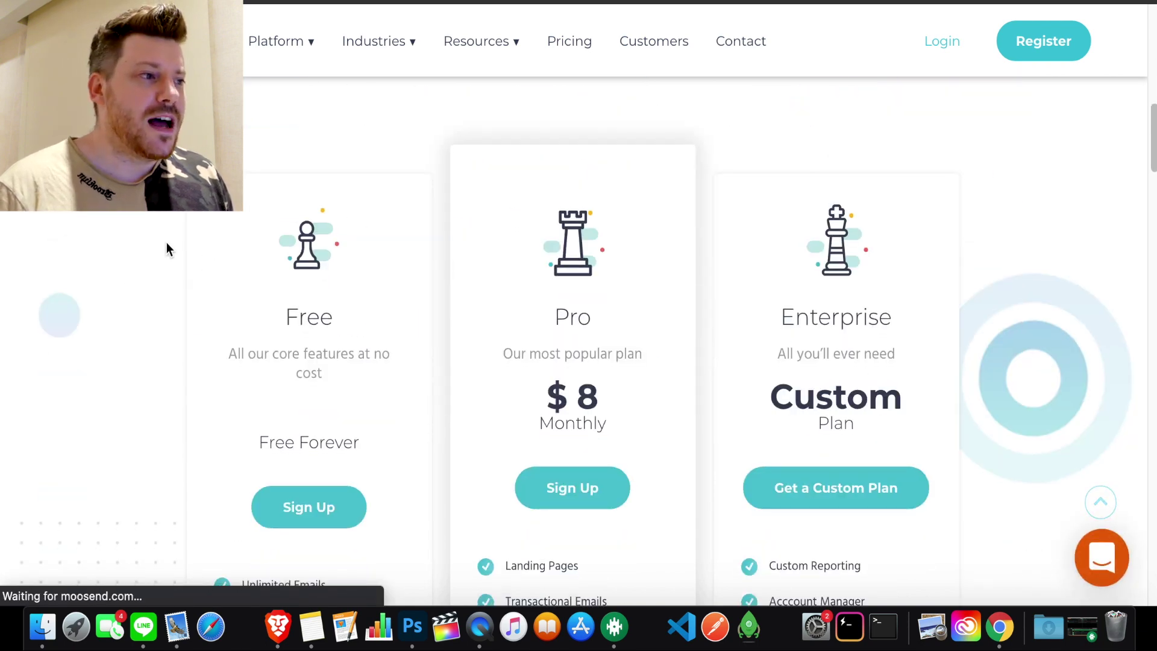
{"action": "scroll", "coordinate": [168, 249], "scroll_direction": "down", "scroll_amount": 3}
{"action": "scroll", "coordinate": [166, 249], "scroll_direction": "down", "scroll_amount": 5}
{"action": "scroll", "coordinate": [167, 249], "scroll_direction": "up", "scroll_amount": 4}
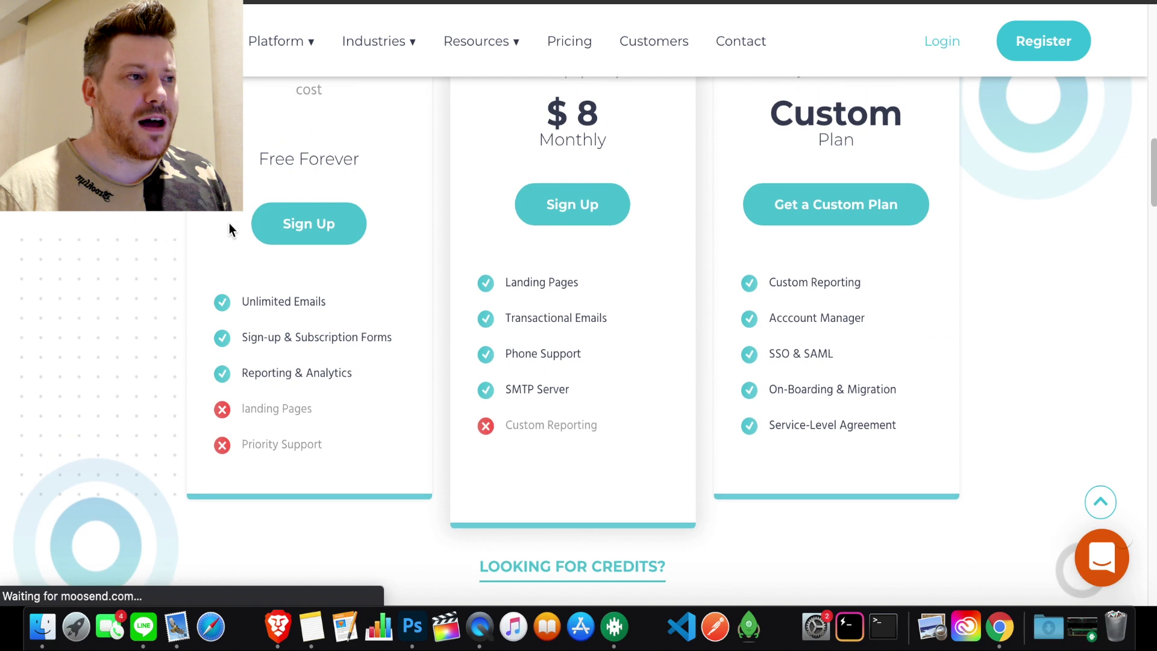
{"action": "scroll", "coordinate": [617, 163], "scroll_direction": "up", "scroll_amount": 1}
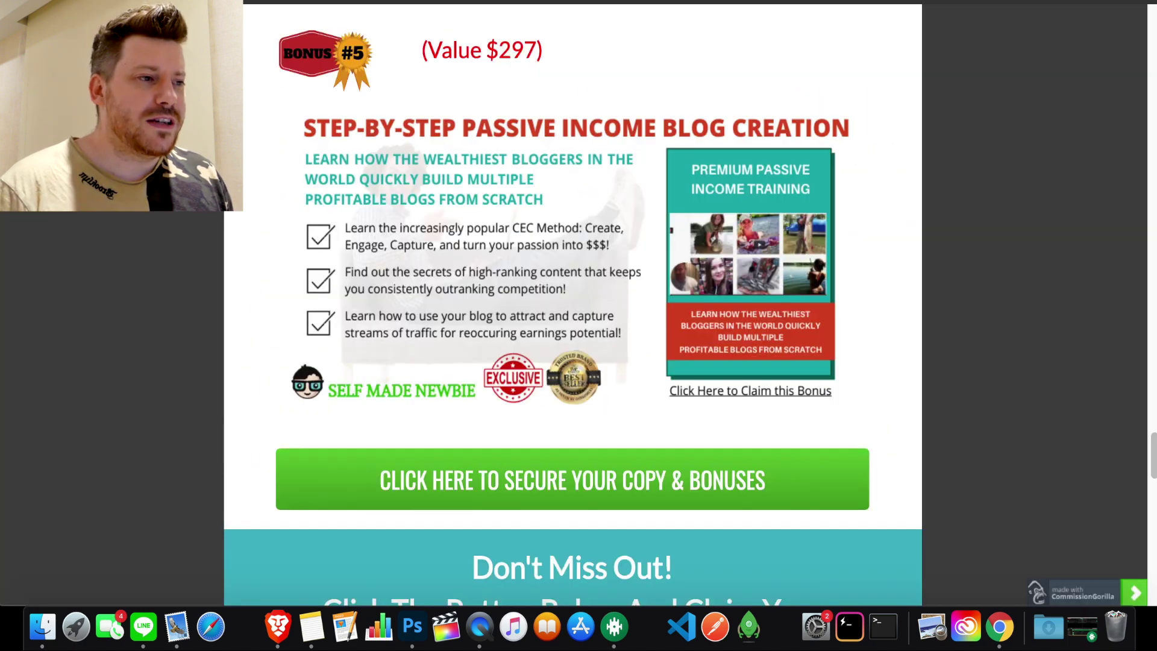
Scroll the bonus page down to the Don't Miss Out countdown
{"action": "scroll", "coordinate": [501, 147], "scroll_direction": "down", "scroll_amount": 4}
{"action": "scroll", "coordinate": [501, 147], "scroll_direction": "down", "scroll_amount": 2}
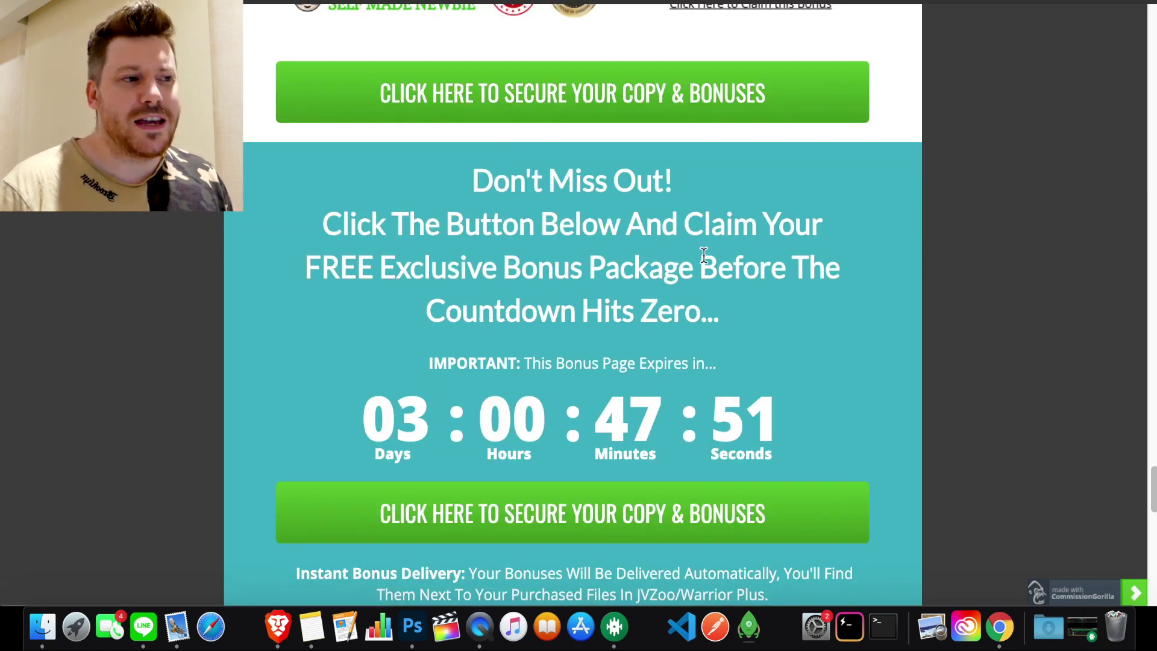
{"action": "scroll", "coordinate": [719, 244], "scroll_direction": "down", "scroll_amount": 1}
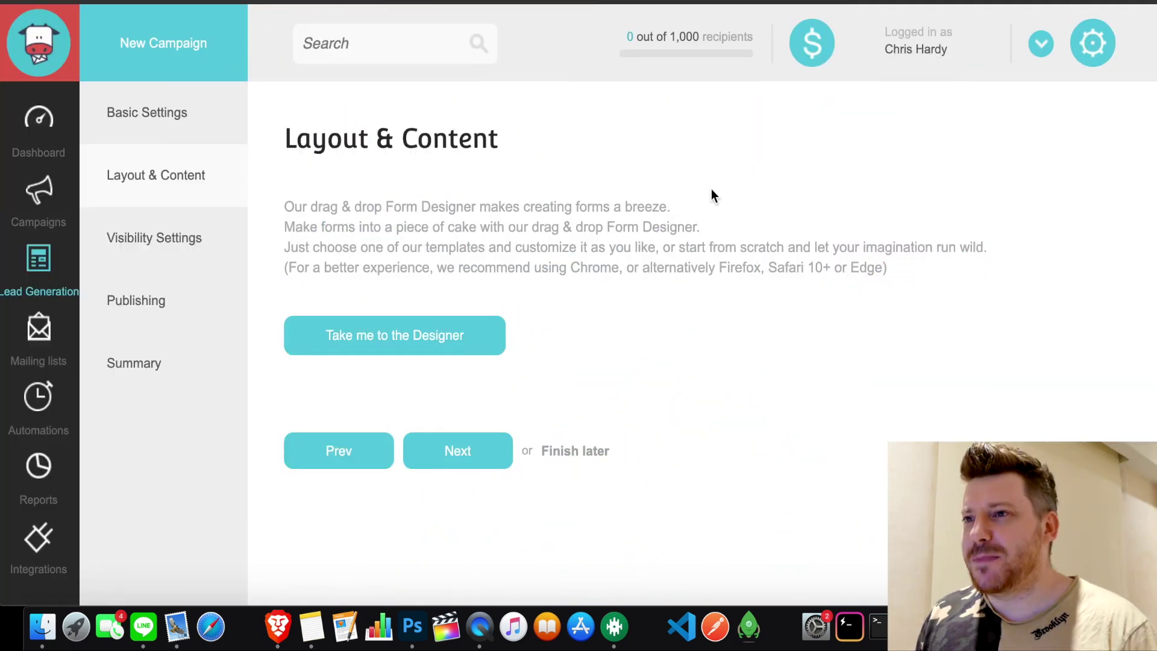
Return to the Dashboard, scroll past its getting-started steps, and go to Campaigns
{"action": "left_click", "coordinate": [47, 124]}
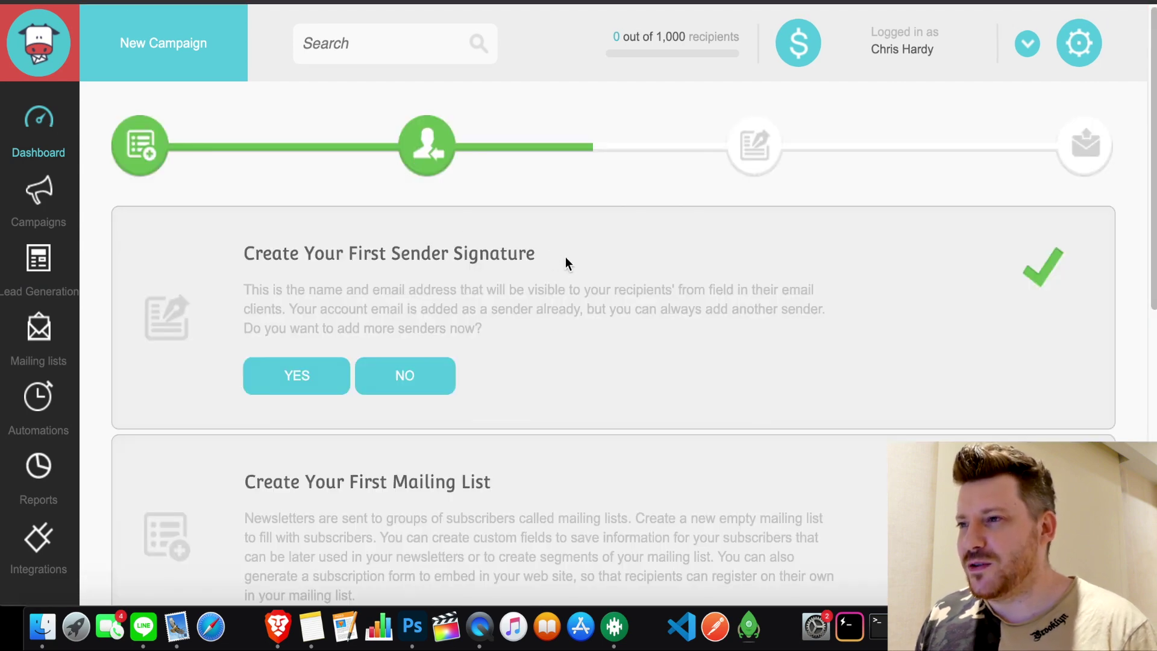
{"action": "scroll", "coordinate": [565, 257], "scroll_direction": "down", "scroll_amount": 5}
{"action": "scroll", "coordinate": [565, 259], "scroll_direction": "down", "scroll_amount": 4}
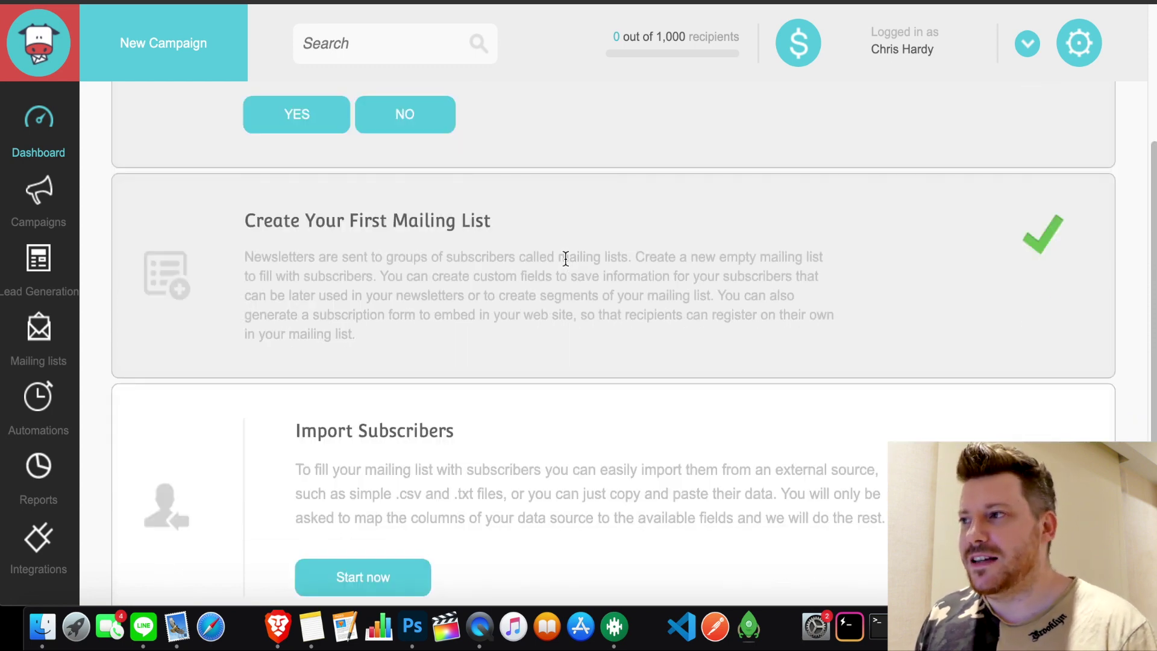
{"action": "scroll", "coordinate": [566, 259], "scroll_direction": "down", "scroll_amount": 1}
{"action": "scroll", "coordinate": [565, 258], "scroll_direction": "down", "scroll_amount": 1}
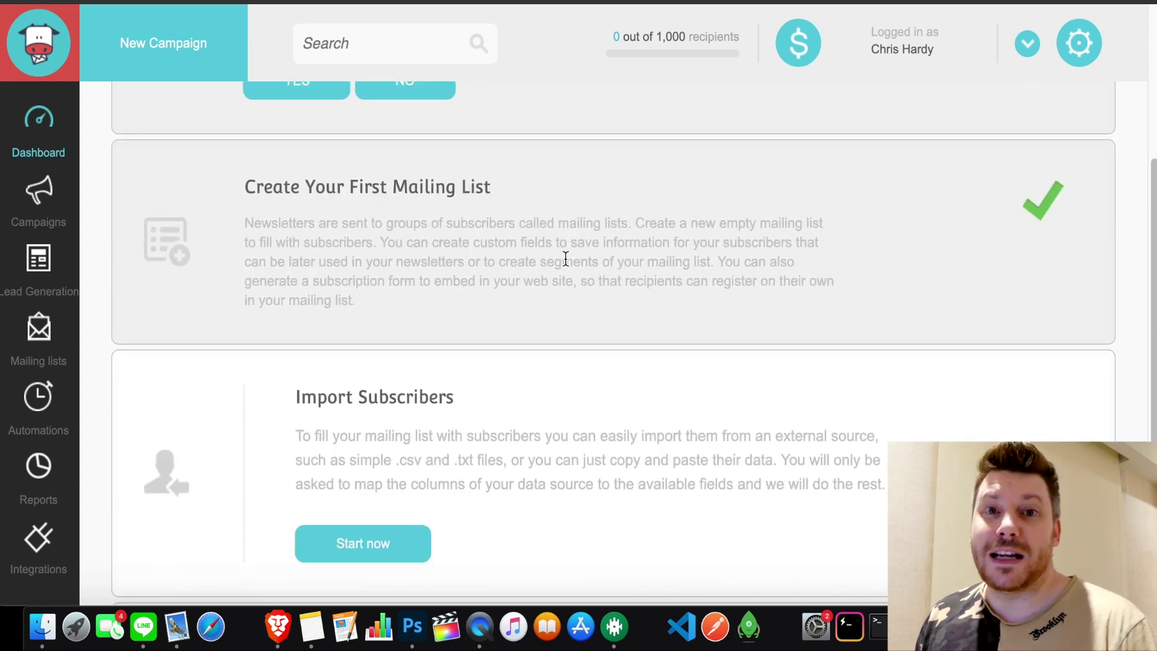
{"action": "scroll", "coordinate": [565, 259], "scroll_direction": "down", "scroll_amount": 3}
{"action": "scroll", "coordinate": [565, 266], "scroll_direction": "down", "scroll_amount": 1}
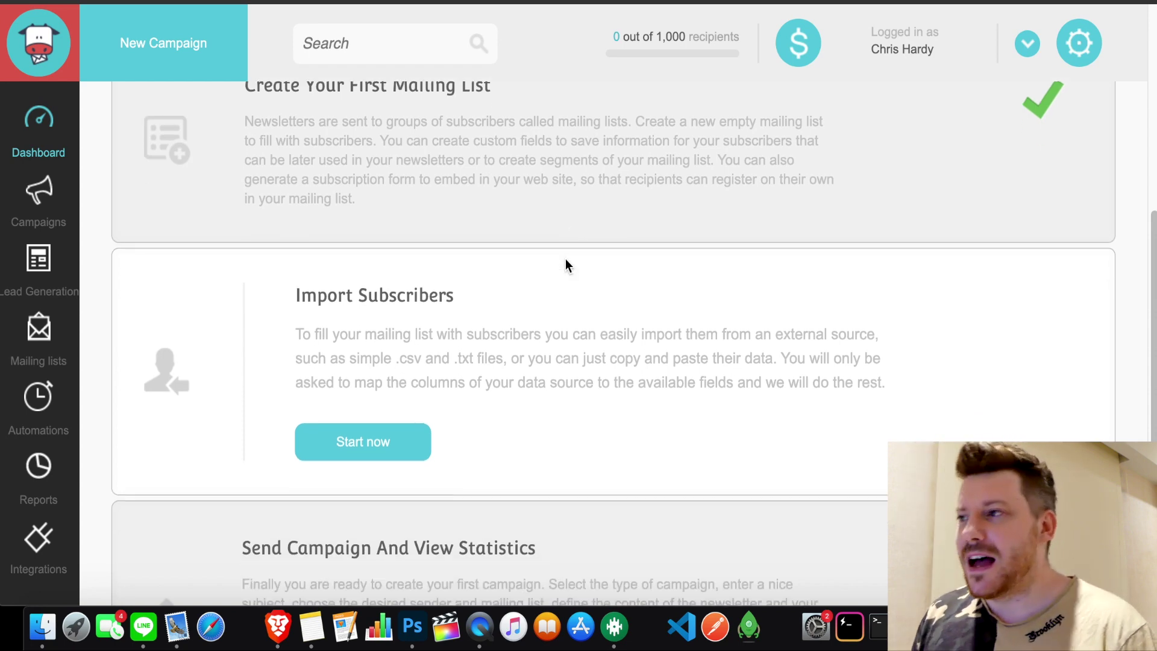
{"action": "scroll", "coordinate": [608, 283], "scroll_direction": "down", "scroll_amount": 1}
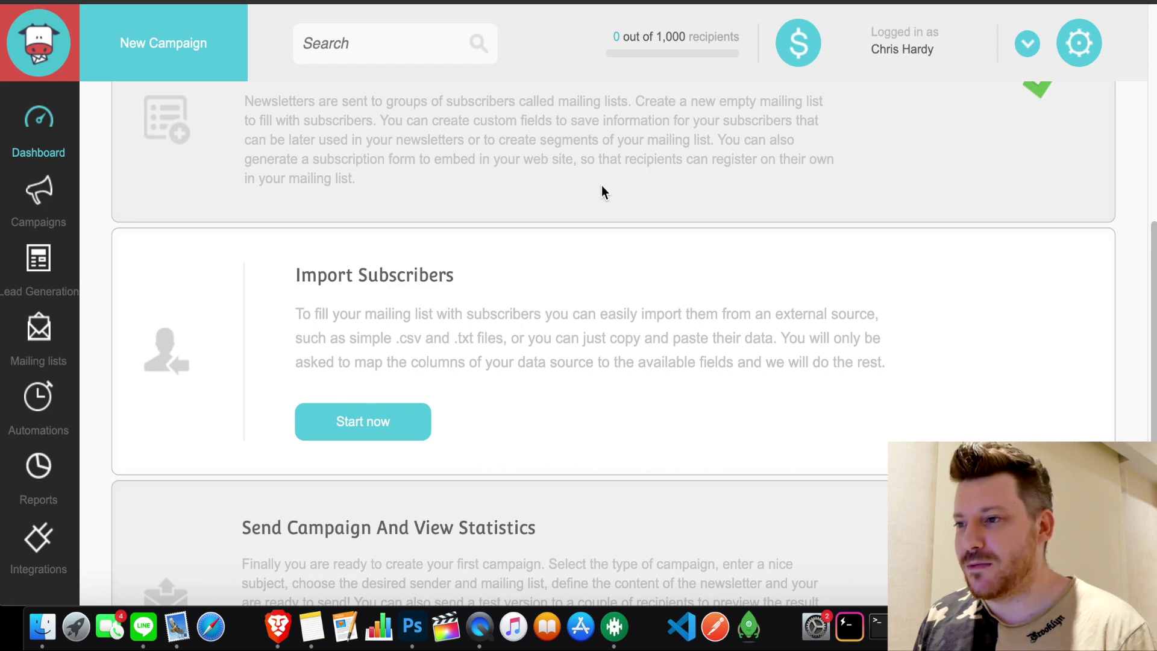
{"action": "scroll", "coordinate": [603, 192], "scroll_direction": "down", "scroll_amount": 3}
{"action": "scroll", "coordinate": [605, 202], "scroll_direction": "down", "scroll_amount": 2}
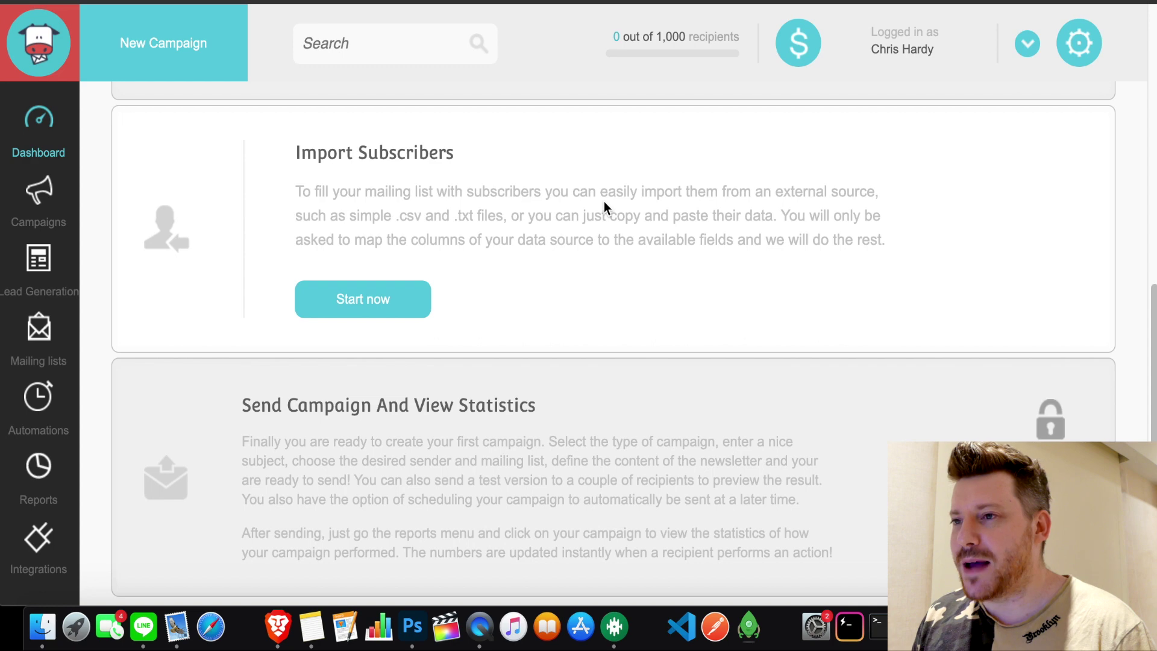
{"action": "scroll", "coordinate": [604, 202], "scroll_direction": "down", "scroll_amount": 1}
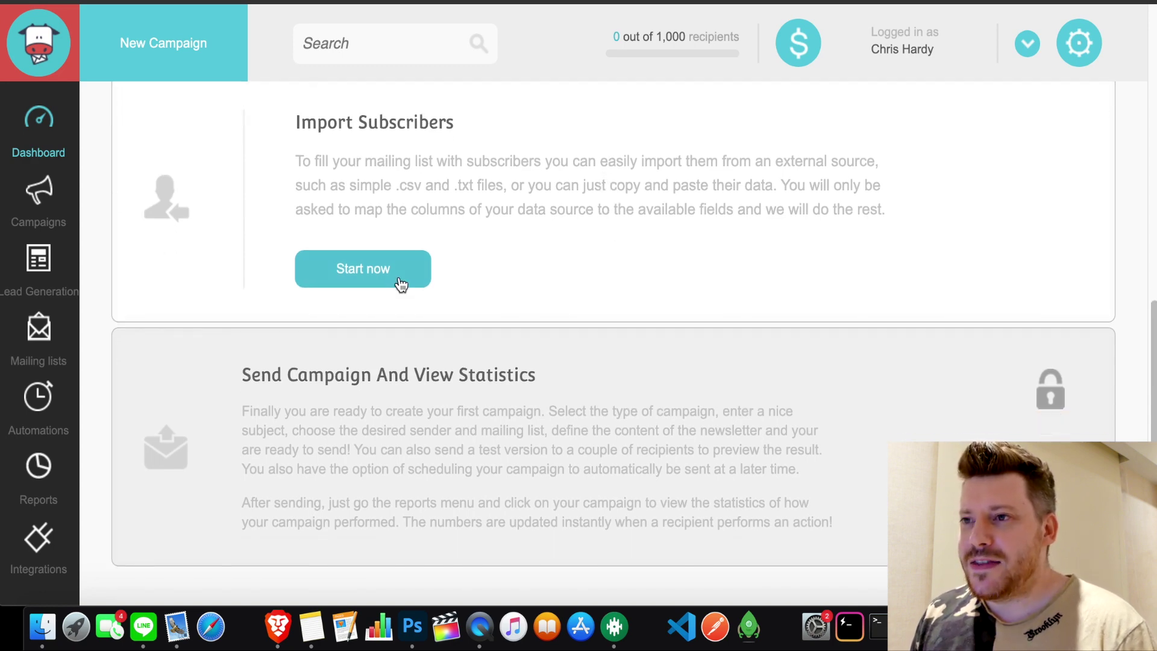
{"action": "left_click", "coordinate": [43, 192]}
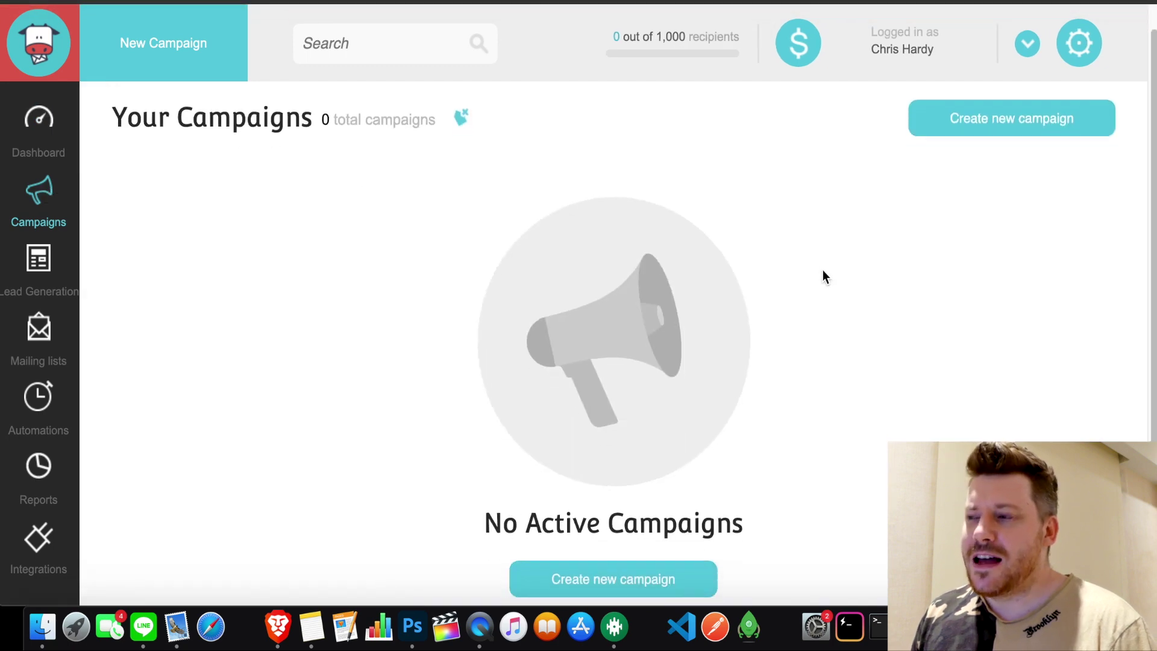
Create a new campaign, choosing Regular Campaign from the campaign types
{"action": "left_click", "coordinate": [1012, 117]}
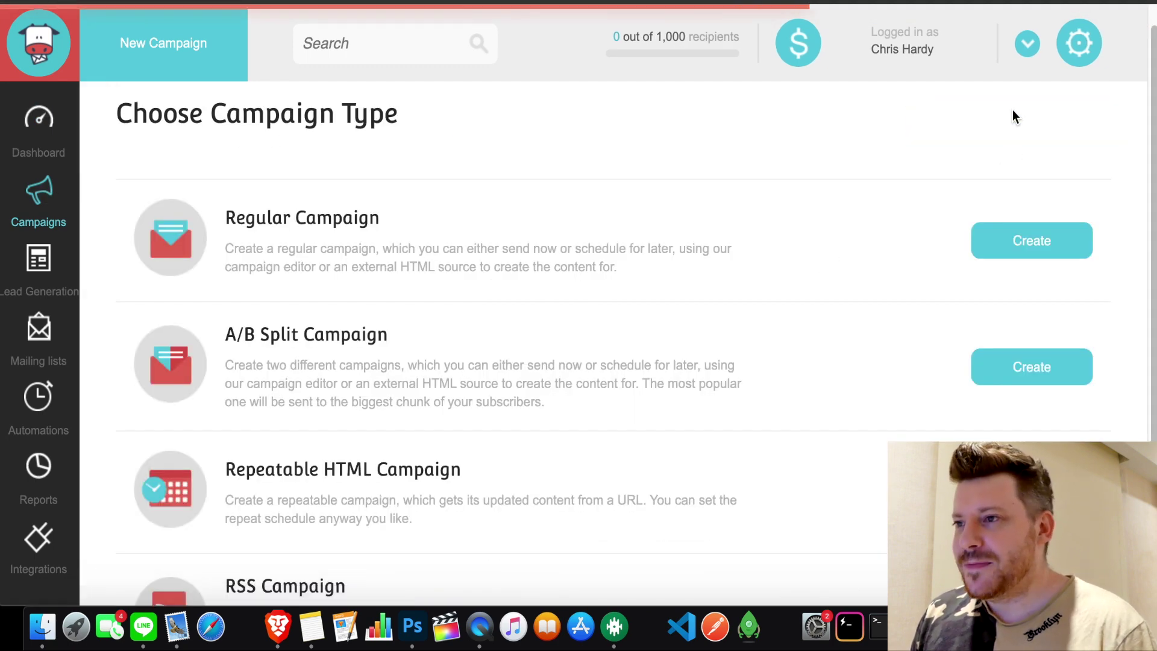
{"action": "scroll", "coordinate": [583, 246], "scroll_direction": "down", "scroll_amount": 1}
{"action": "scroll", "coordinate": [583, 246], "scroll_direction": "down", "scroll_amount": 3}
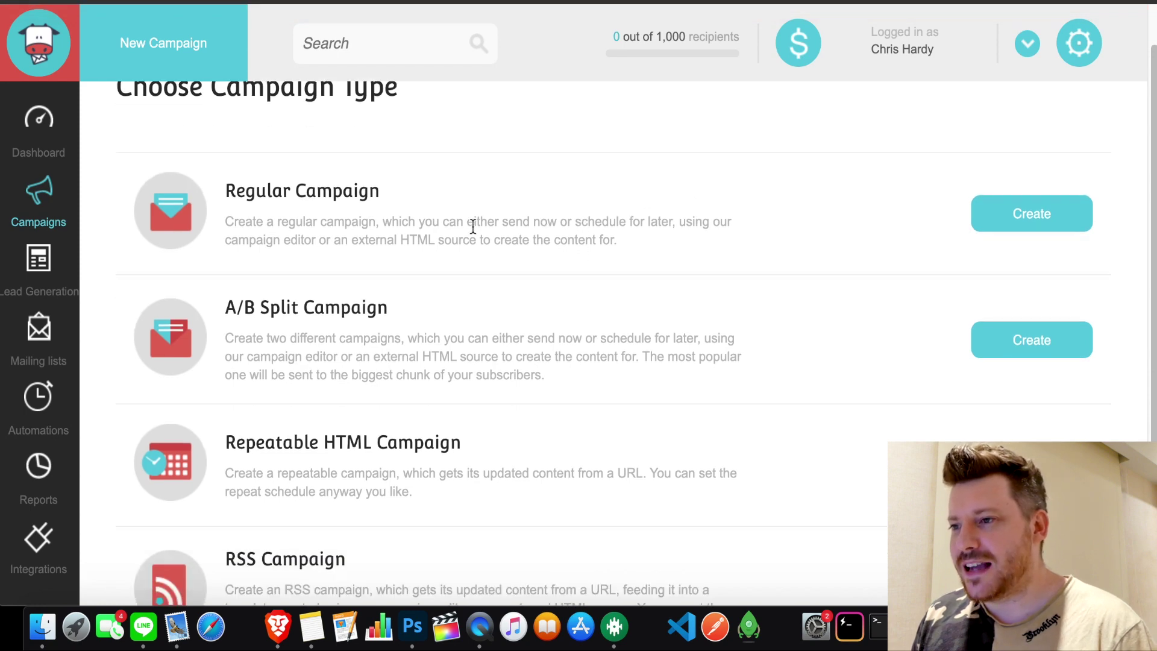
{"action": "scroll", "coordinate": [543, 319], "scroll_direction": "down", "scroll_amount": 5}
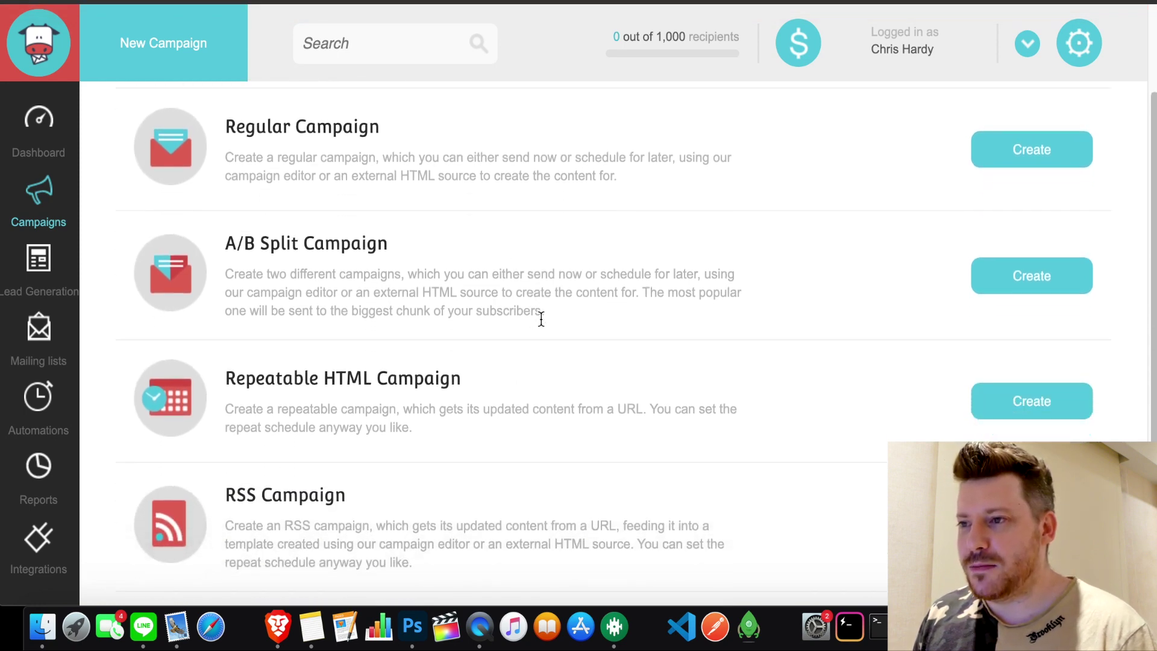
{"action": "scroll", "coordinate": [567, 361], "scroll_direction": "up", "scroll_amount": 7}
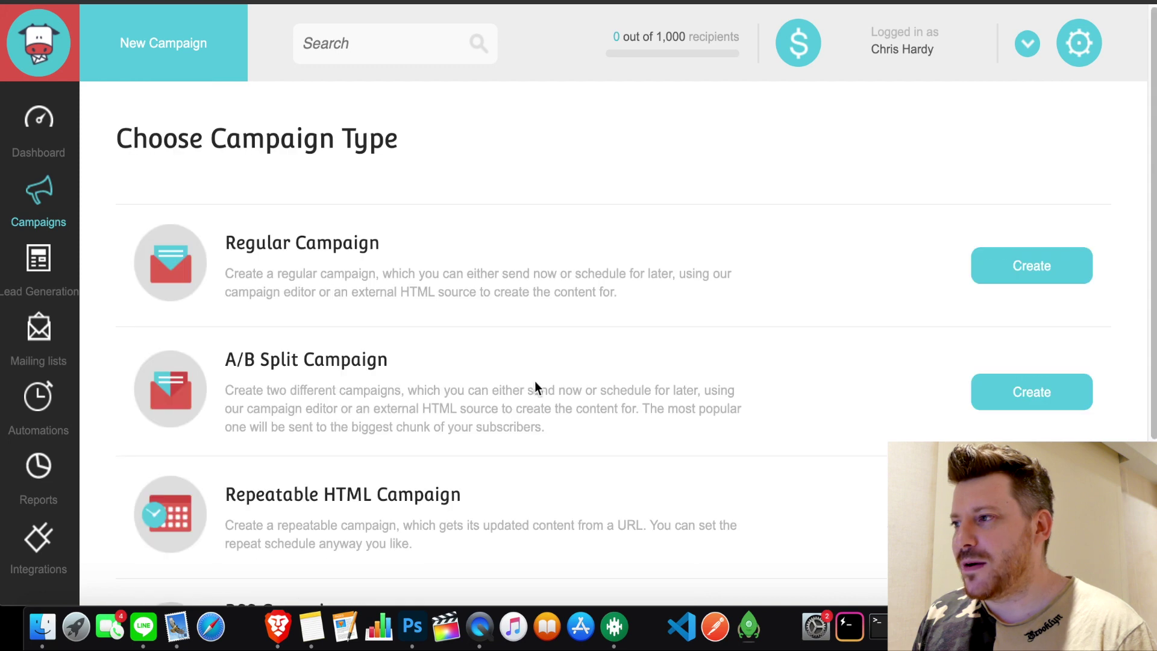
{"action": "left_click", "coordinate": [1038, 266]}
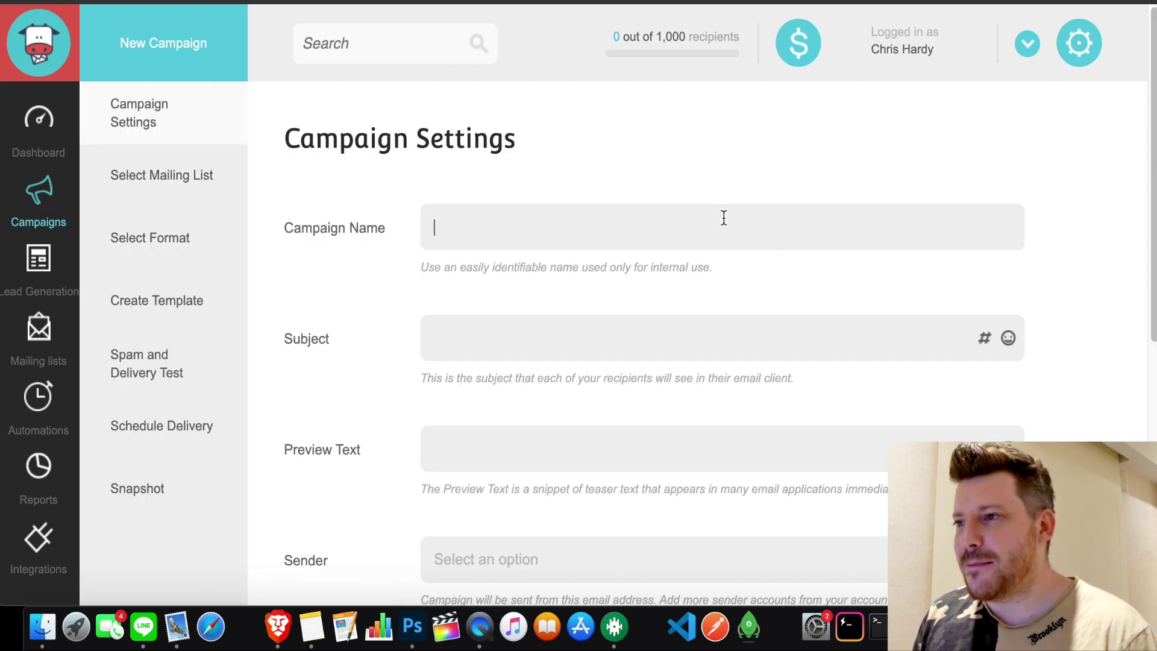
Enter 'Subject' as the email subject and paste it as the preview text
{"action": "scroll", "coordinate": [723, 218], "scroll_direction": "down", "scroll_amount": 4}
{"action": "left_click", "coordinate": [691, 198]}
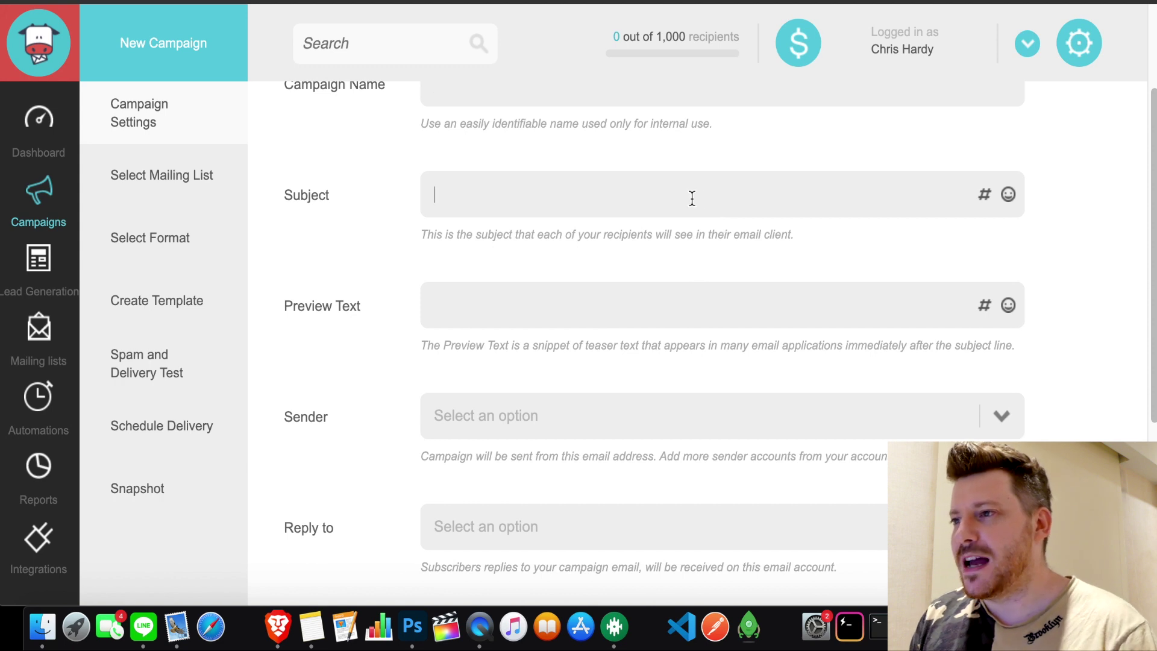
{"action": "type", "text": "Subke"}
{"action": "key", "text": "BackSpace"}
{"action": "key", "text": "BackSpace"}
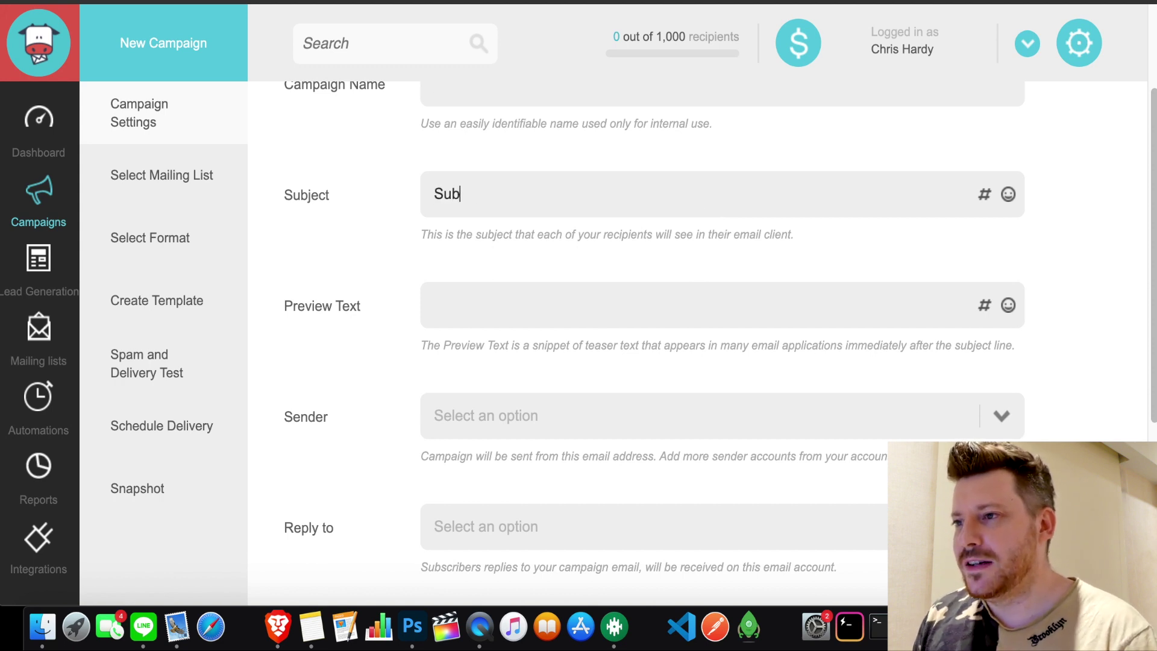
{"action": "type", "text": "ject"}
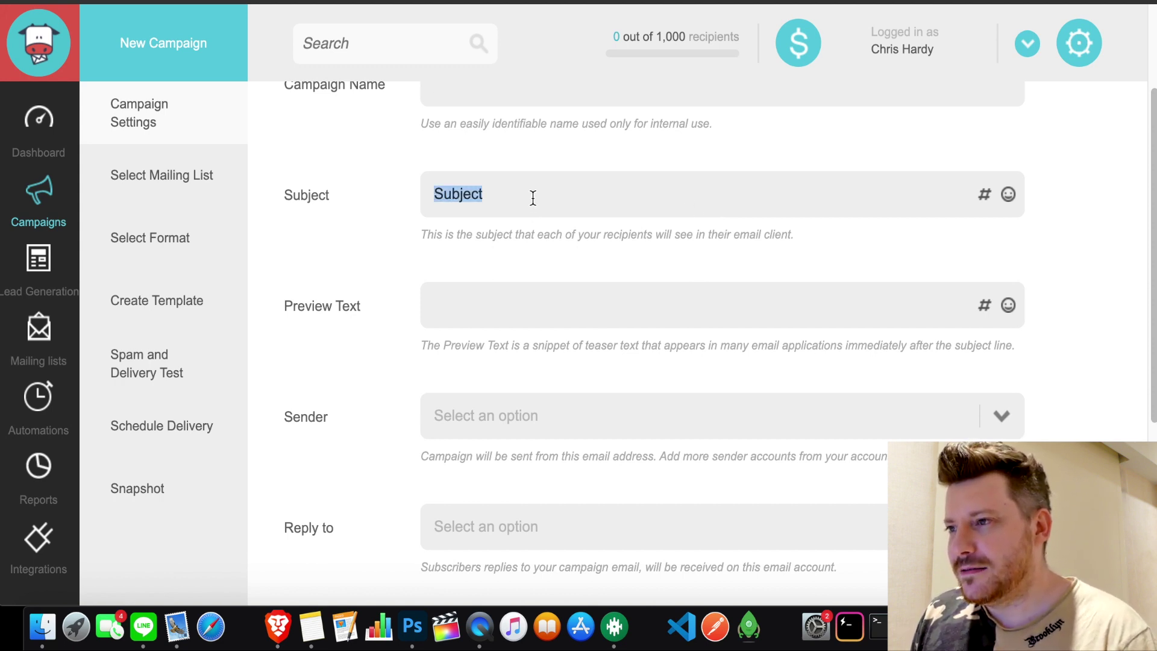
{"action": "left_click", "coordinate": [569, 301]}
{"action": "type", "text": "Subject"}
Set both Sender and Reply to to the owner account
{"action": "scroll", "coordinate": [573, 310], "scroll_direction": "down", "scroll_amount": 3}
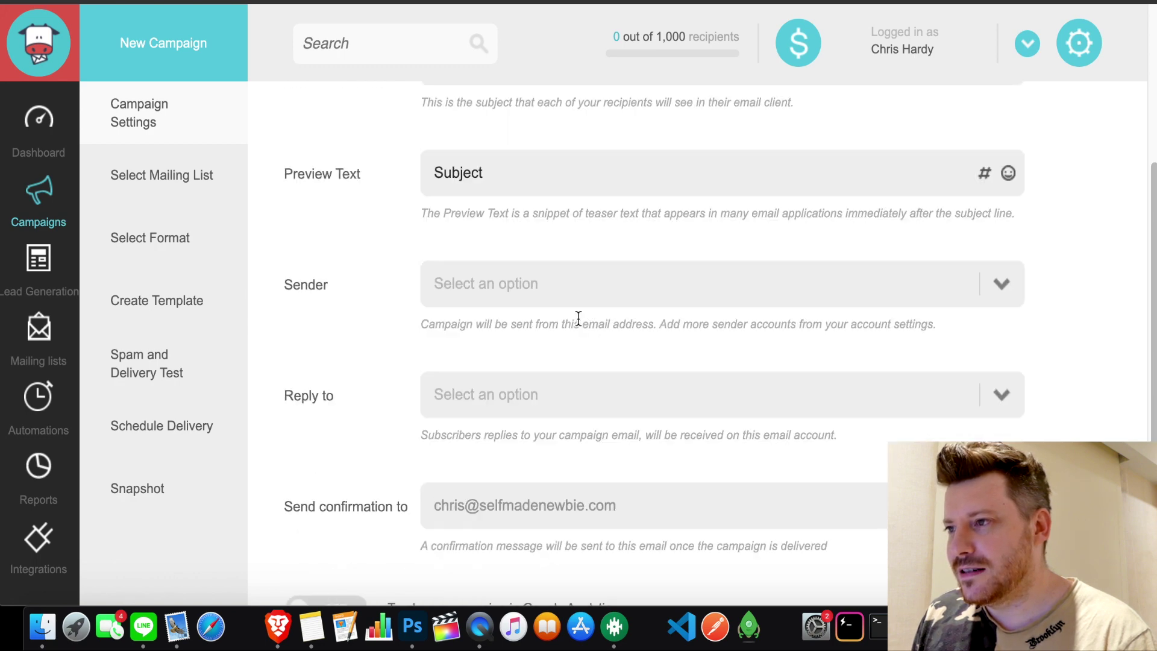
{"action": "left_click", "coordinate": [574, 289]}
{"action": "left_click", "coordinate": [554, 326]}
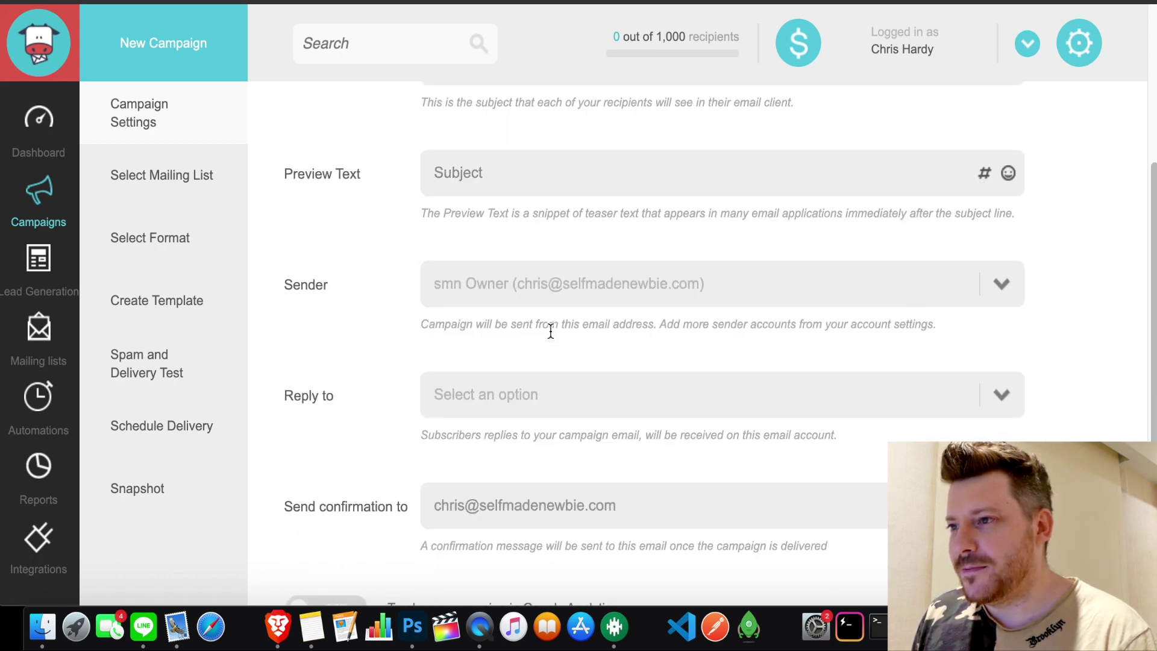
{"action": "scroll", "coordinate": [556, 361], "scroll_direction": "down", "scroll_amount": 1}
{"action": "left_click", "coordinate": [556, 352]}
{"action": "left_click", "coordinate": [540, 392]}
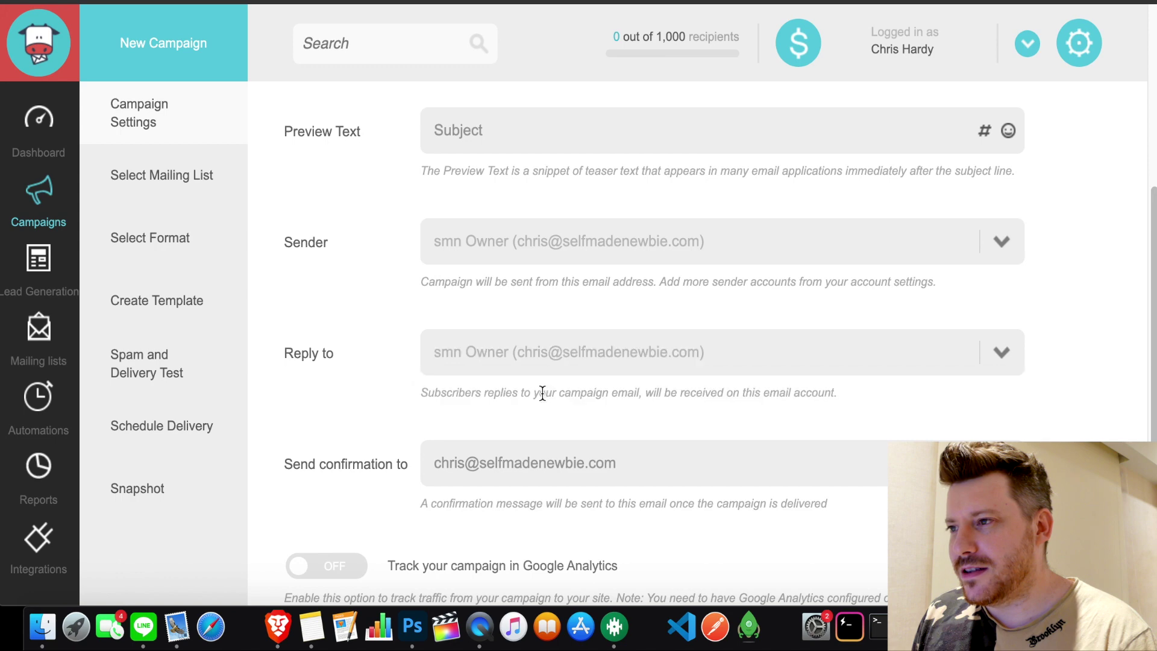
Name the campaign 'Subject' and submit the settings to reach mailing list selection
{"action": "scroll", "coordinate": [539, 389], "scroll_direction": "down", "scroll_amount": 3}
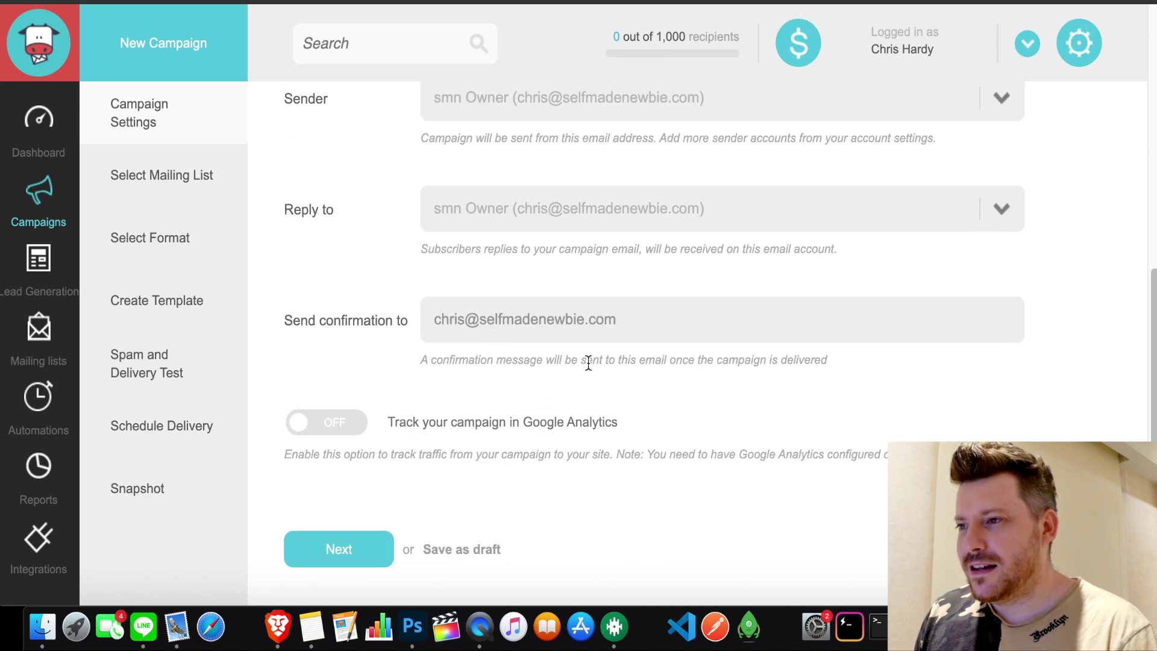
{"action": "left_click", "coordinate": [330, 544]}
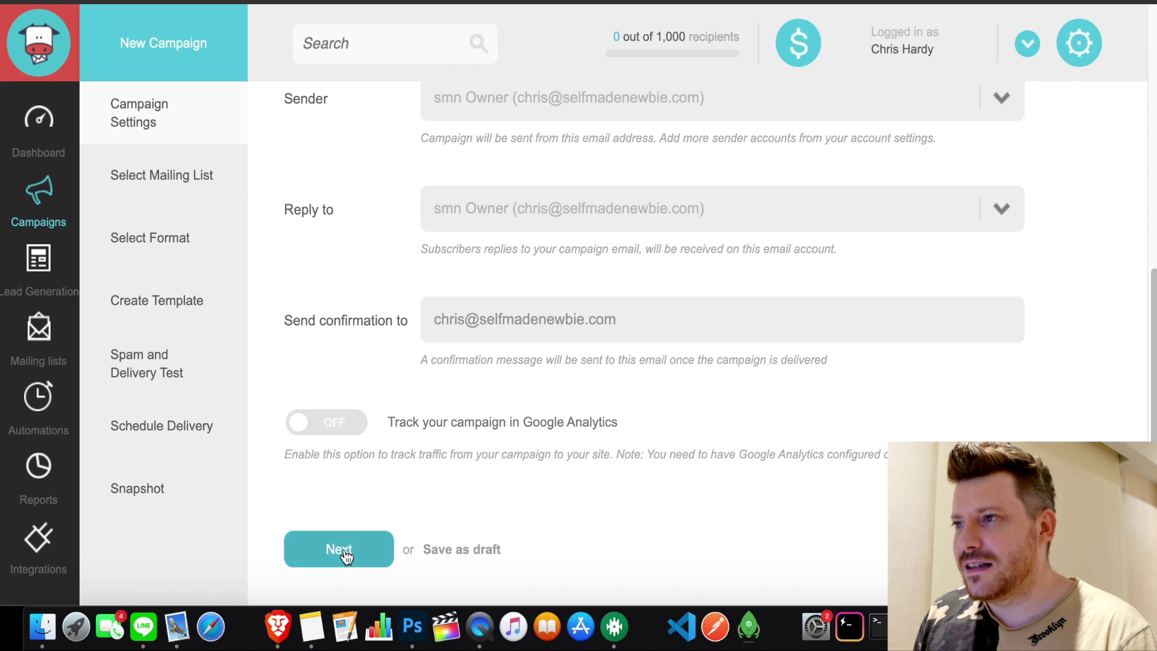
{"action": "left_click", "coordinate": [347, 556]}
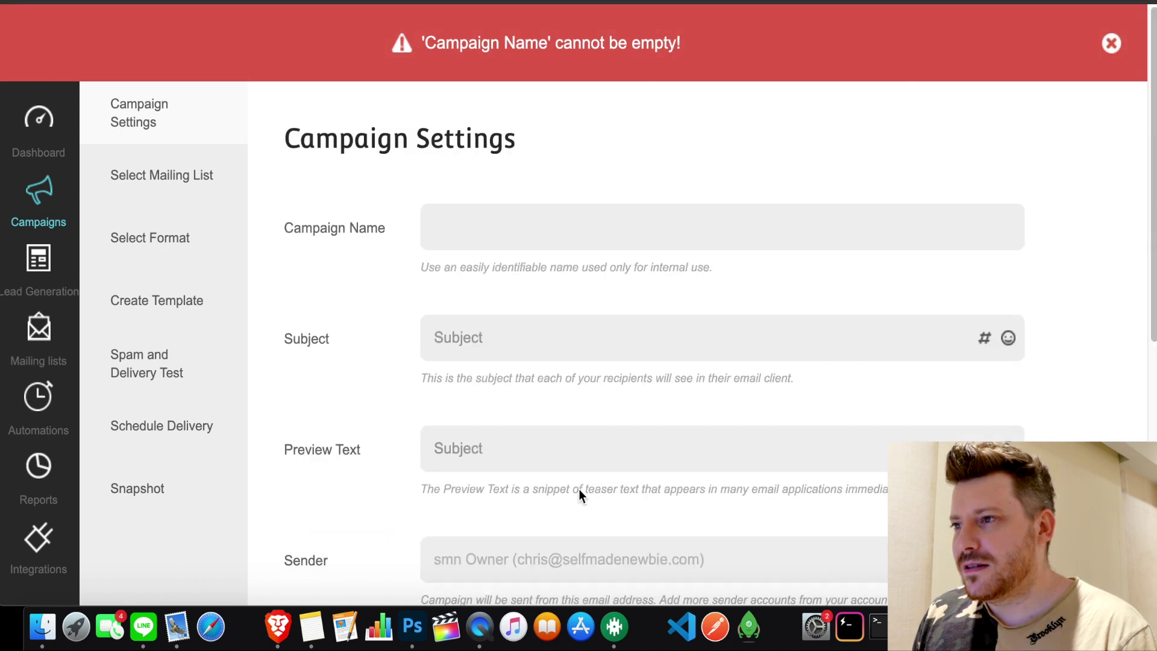
{"action": "left_click", "coordinate": [532, 228]}
{"action": "type", "text": "Subject"}
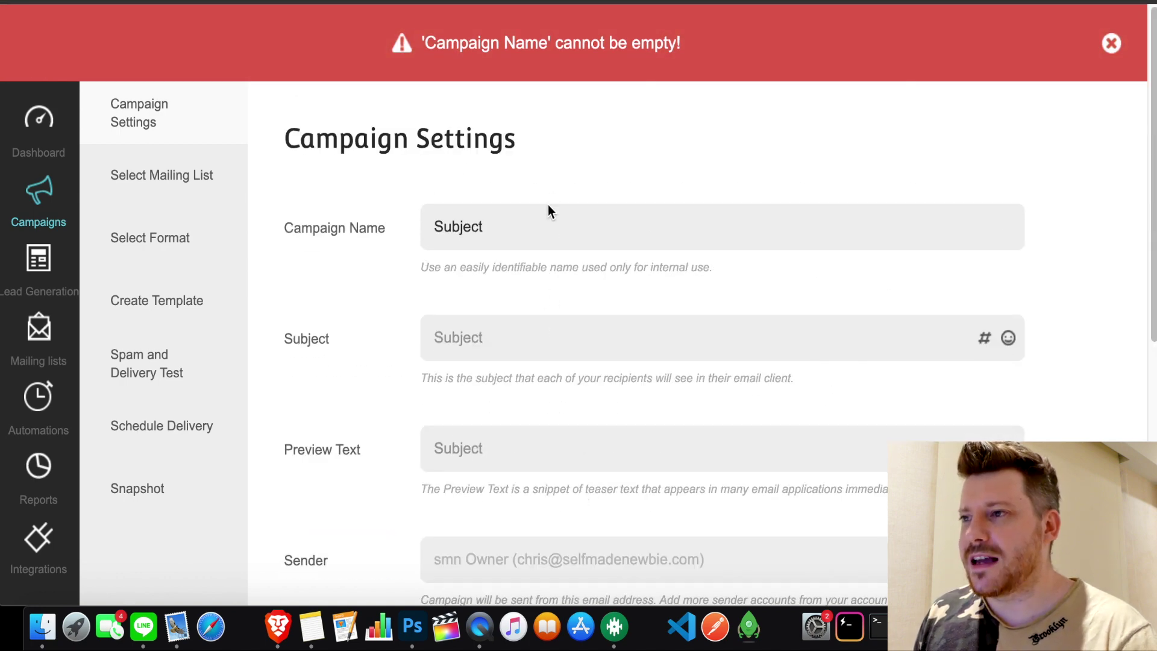
{"action": "double_click", "coordinate": [542, 227]}
{"action": "type", "text": "Test"}
{"action": "scroll", "coordinate": [548, 241], "scroll_direction": "down", "scroll_amount": 10}
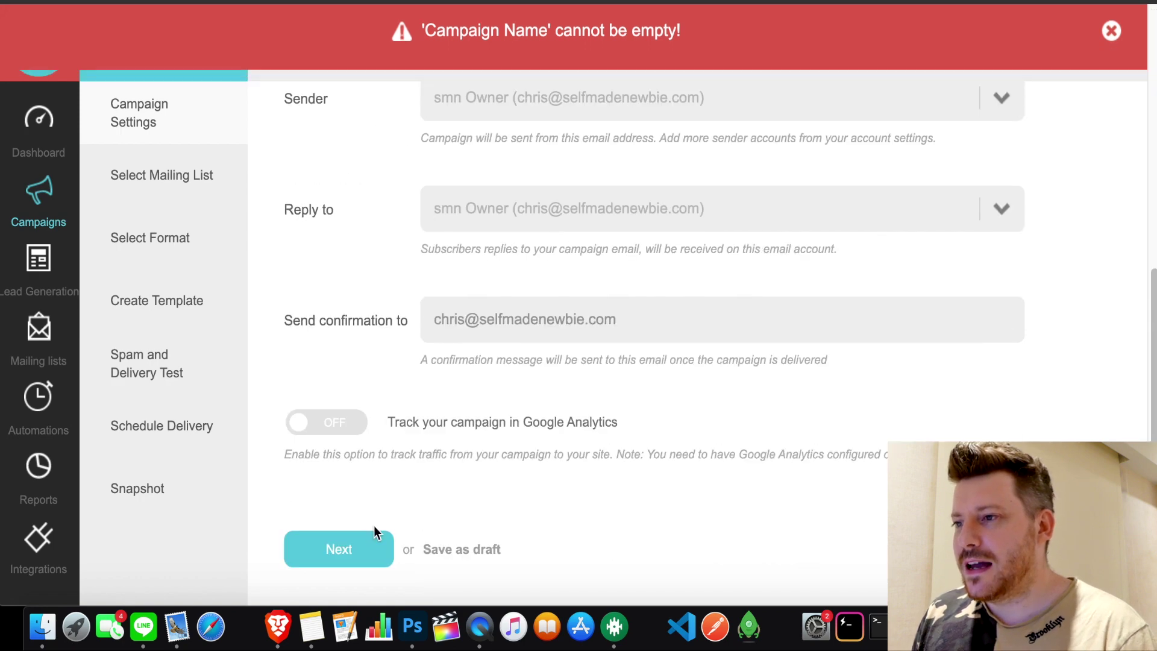
{"action": "left_click", "coordinate": [368, 545]}
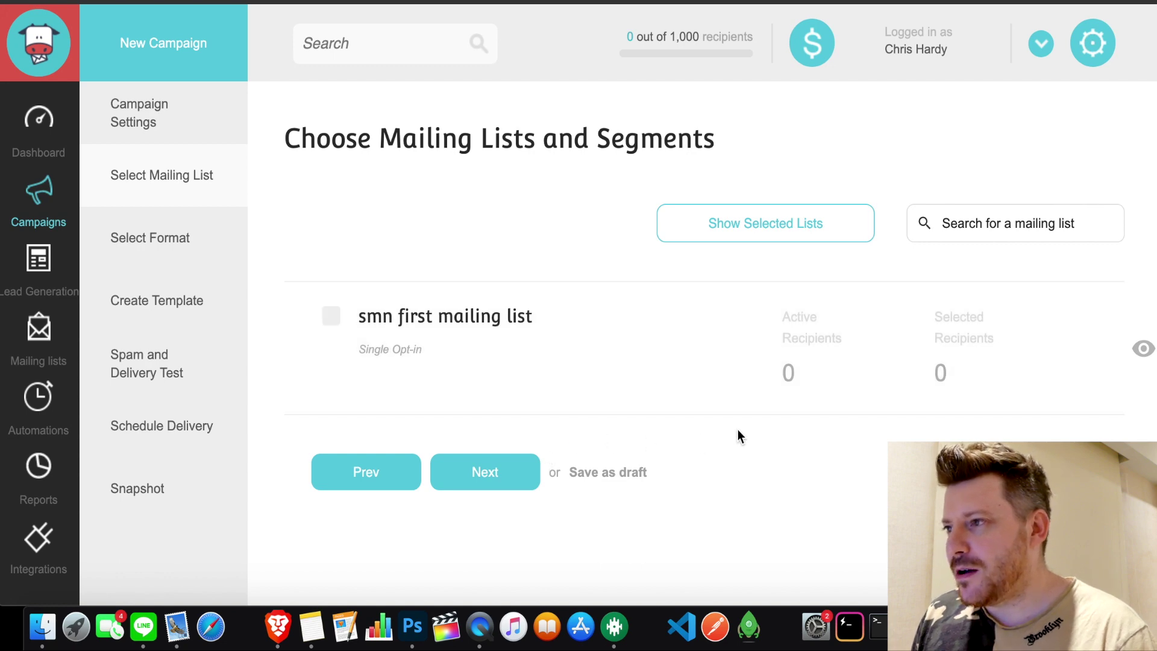
Advance past the mailing list and email format steps into the drag-and-drop campaign editor
{"action": "left_click", "coordinate": [485, 474]}
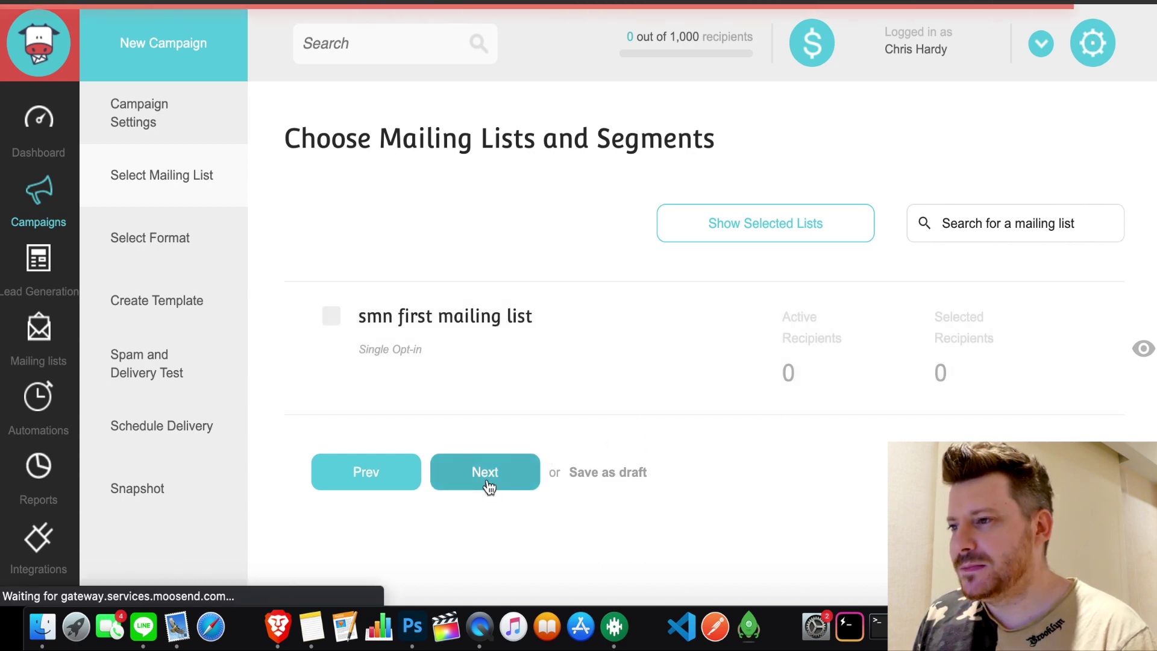
{"action": "scroll", "coordinate": [965, 300], "scroll_direction": "down", "scroll_amount": 3}
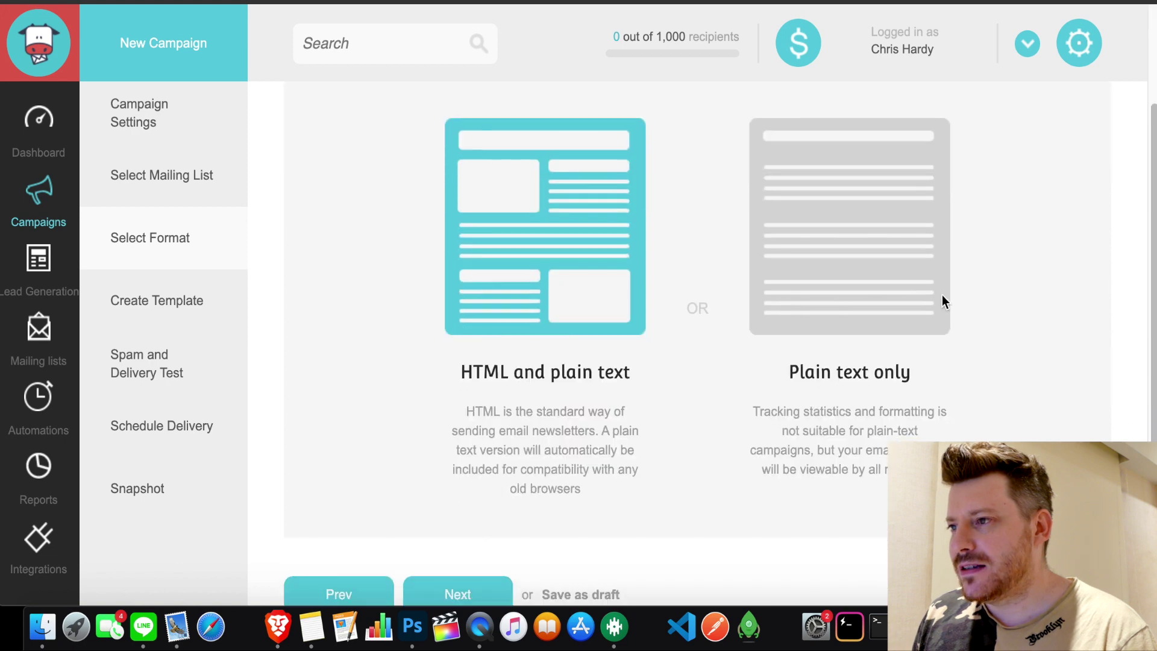
{"action": "scroll", "coordinate": [566, 253], "scroll_direction": "down", "scroll_amount": 1}
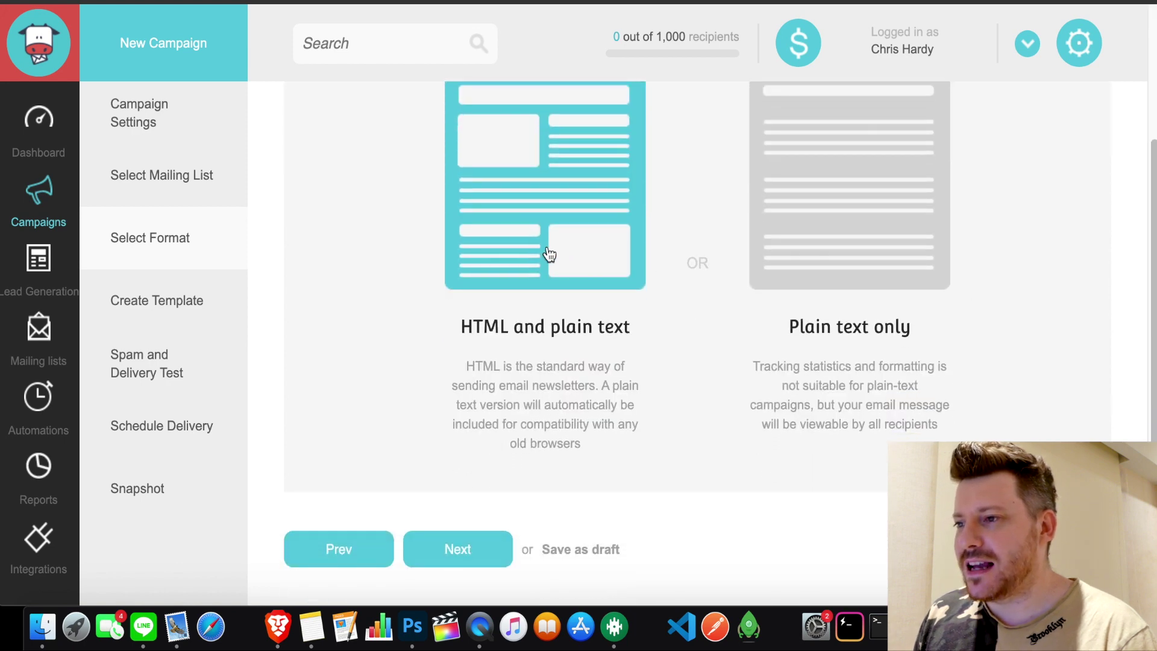
{"action": "left_click", "coordinate": [460, 547]}
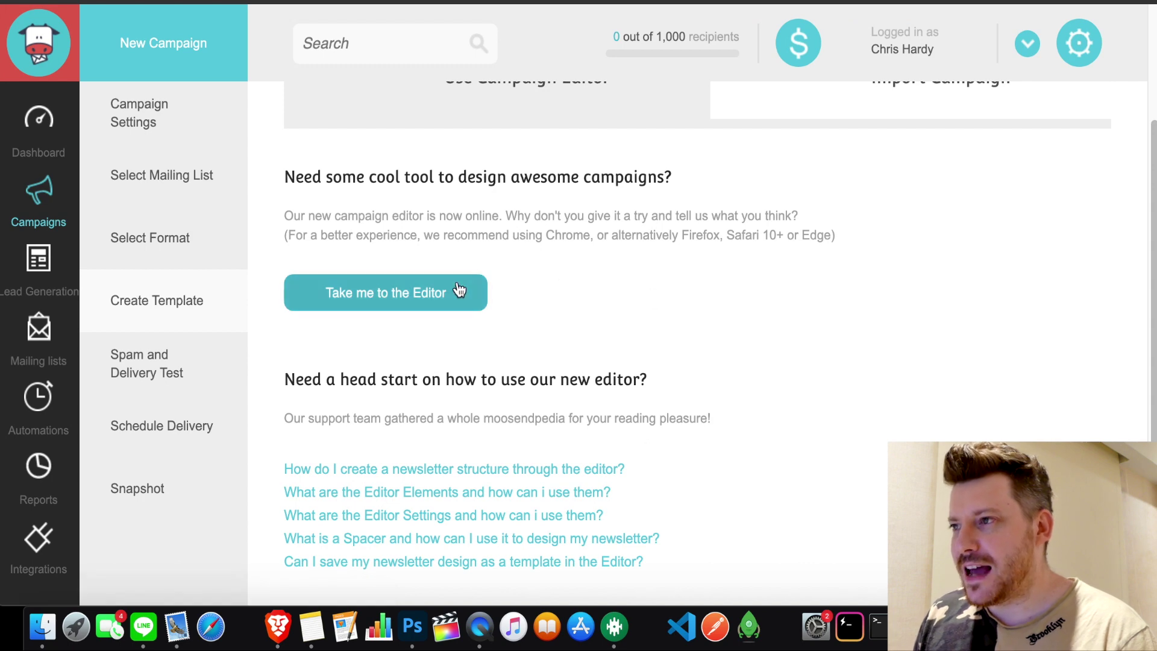
{"action": "left_click", "coordinate": [473, 289]}
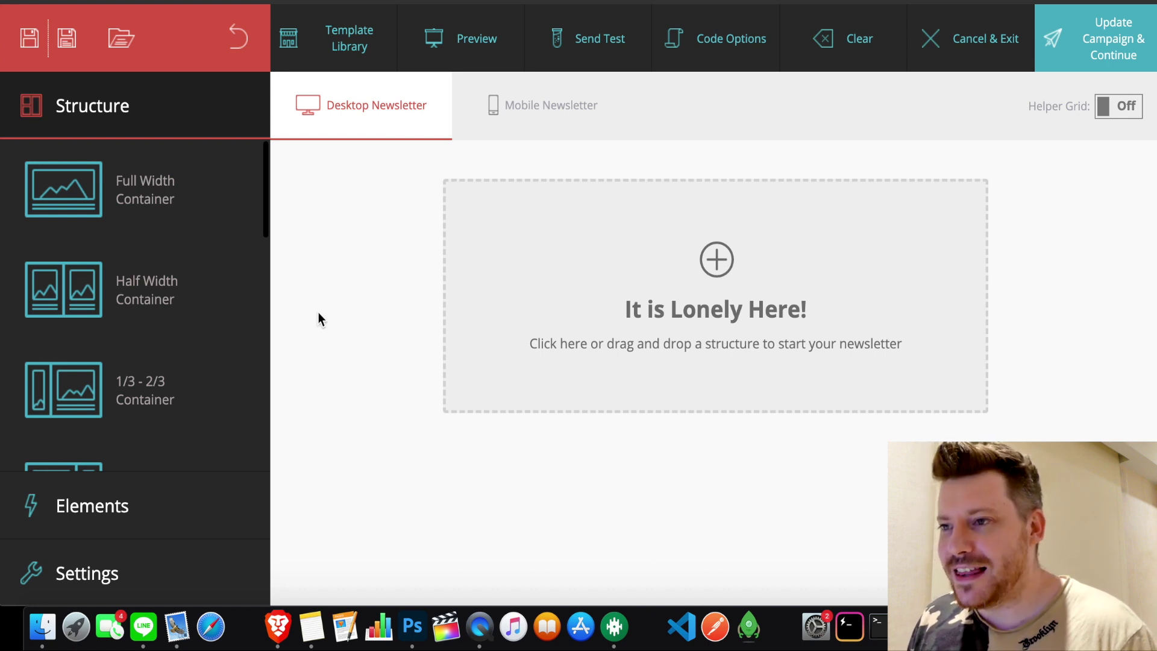
Add a Full Width Container structure to the empty Desktop Newsletter canvas
{"action": "scroll", "coordinate": [169, 299], "scroll_direction": "down", "scroll_amount": 5}
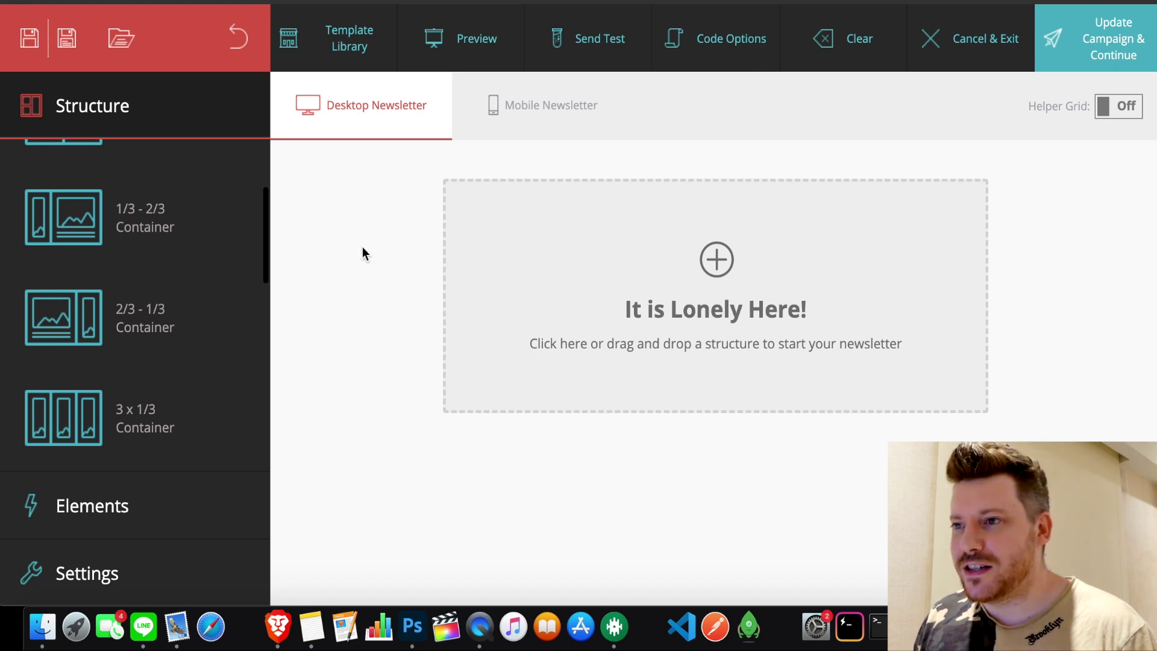
{"action": "scroll", "coordinate": [220, 325], "scroll_direction": "up", "scroll_amount": 4}
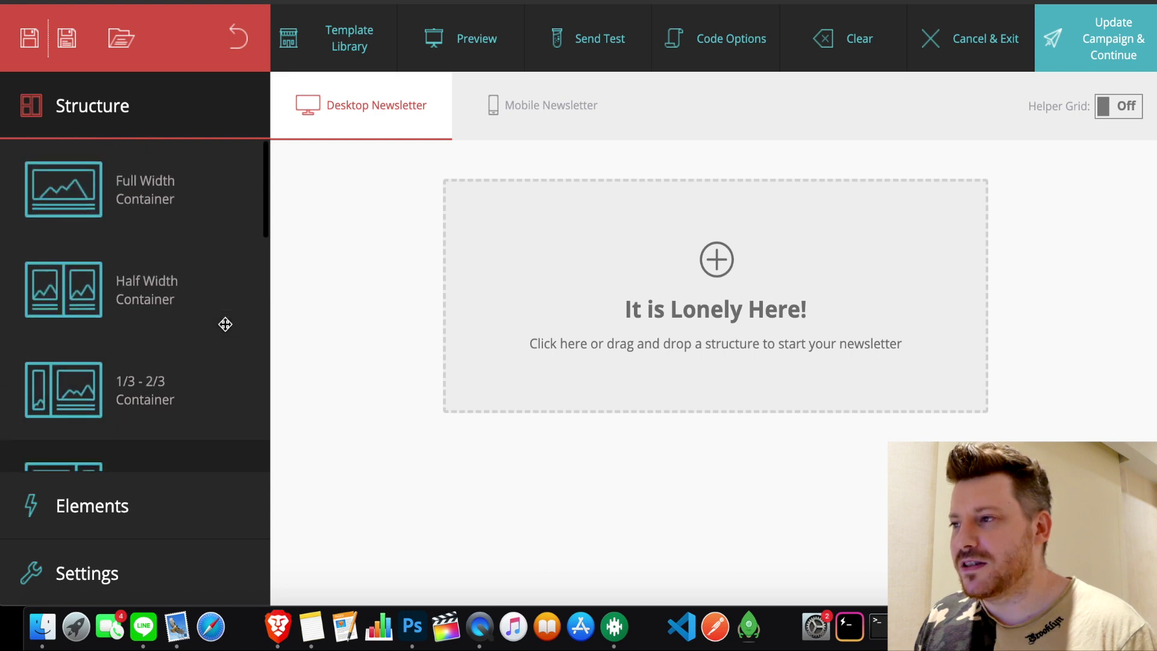
{"action": "left_click", "coordinate": [716, 259]}
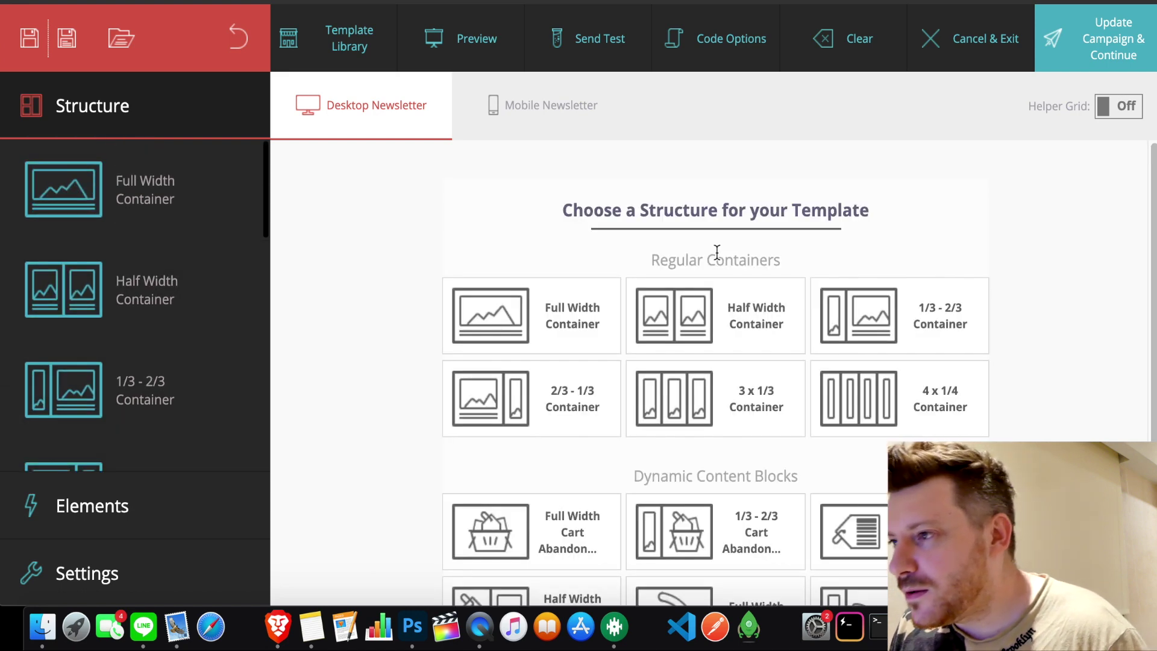
{"action": "scroll", "coordinate": [720, 259], "scroll_direction": "down", "scroll_amount": 4}
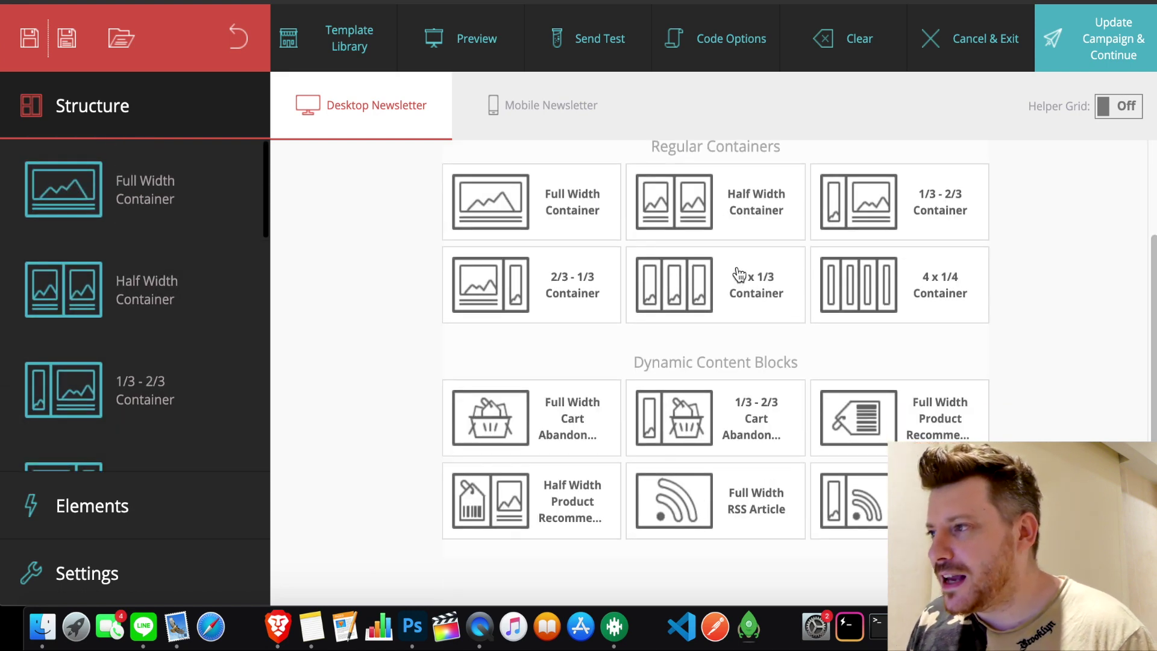
{"action": "scroll", "coordinate": [760, 281], "scroll_direction": "up", "scroll_amount": 4}
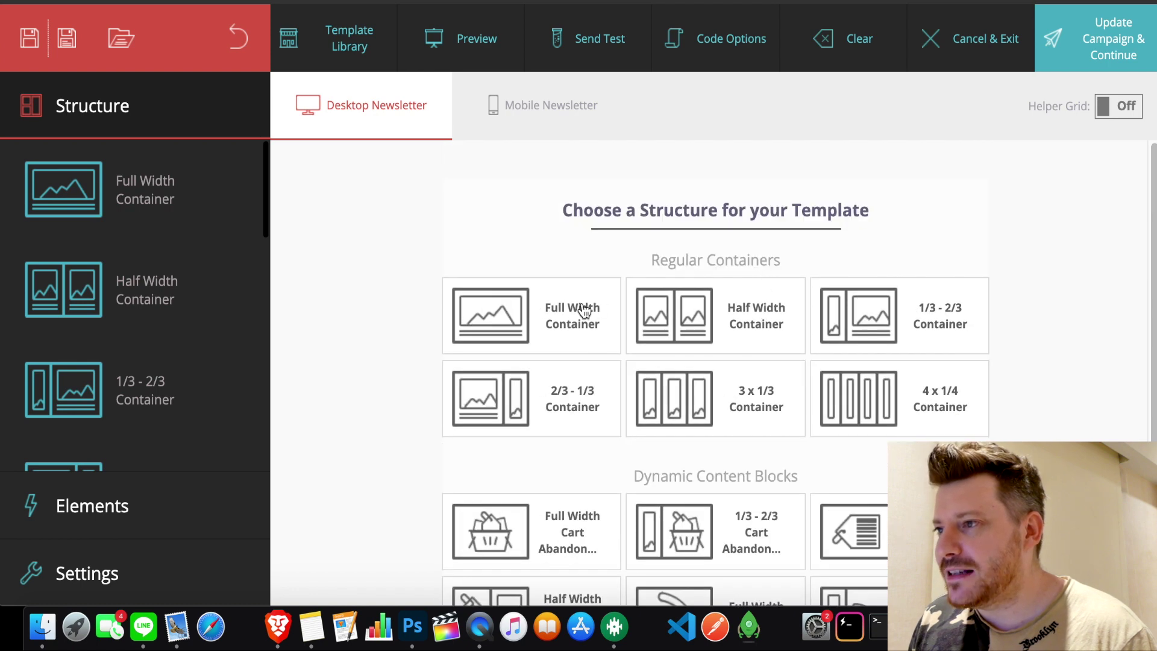
{"action": "left_click", "coordinate": [535, 315]}
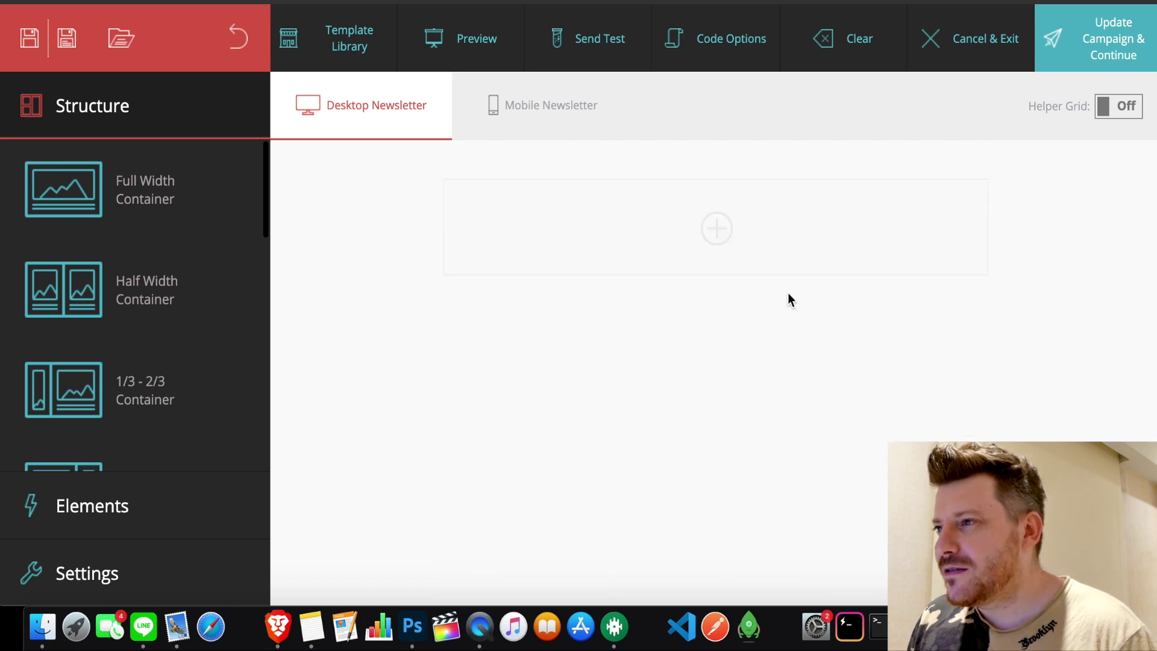
{"action": "left_click", "coordinate": [730, 265]}
Insert a text block reading 'Hi there,', 'Welcome to my list', 'From' and the sender's first name
{"action": "right_click", "coordinate": [540, 200]}
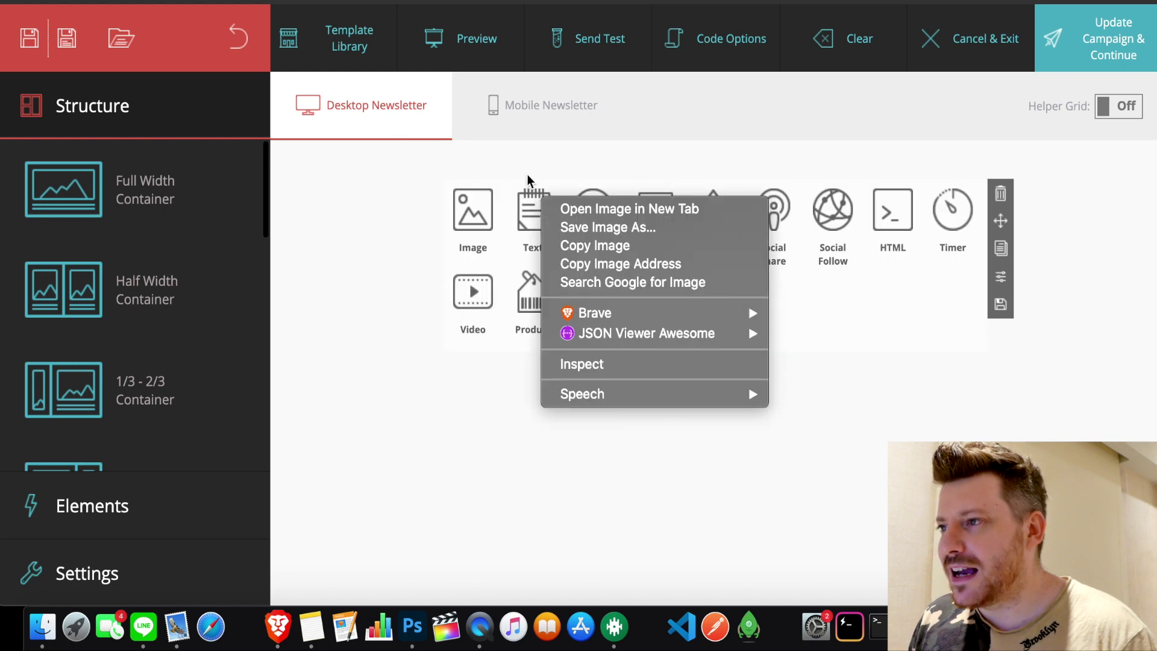
{"action": "left_click", "coordinate": [527, 175]}
{"action": "left_click", "coordinate": [535, 218]}
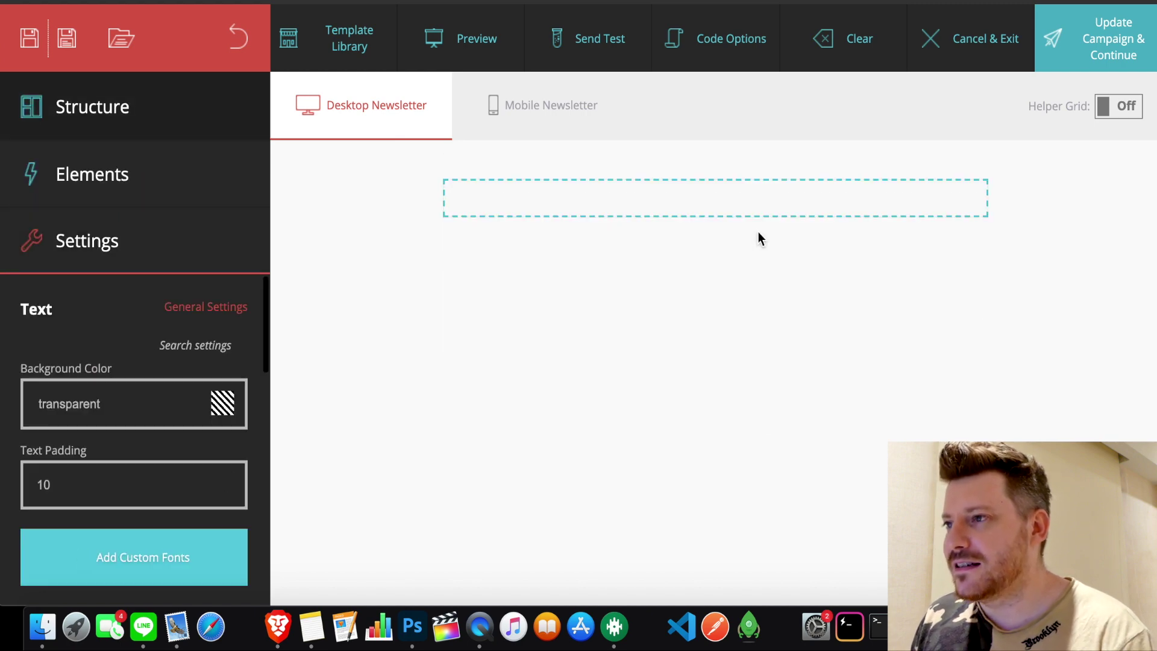
{"action": "type", "text": "s"}
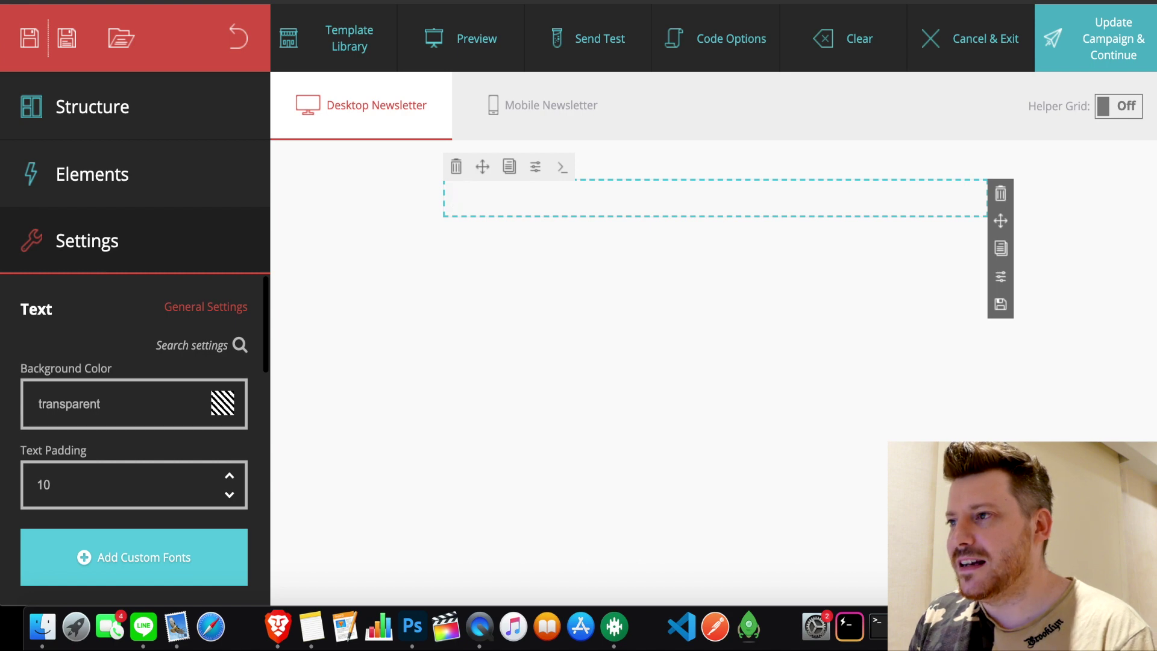
{"action": "type", "text": "i there,"}
{"action": "key", "text": "Return"}
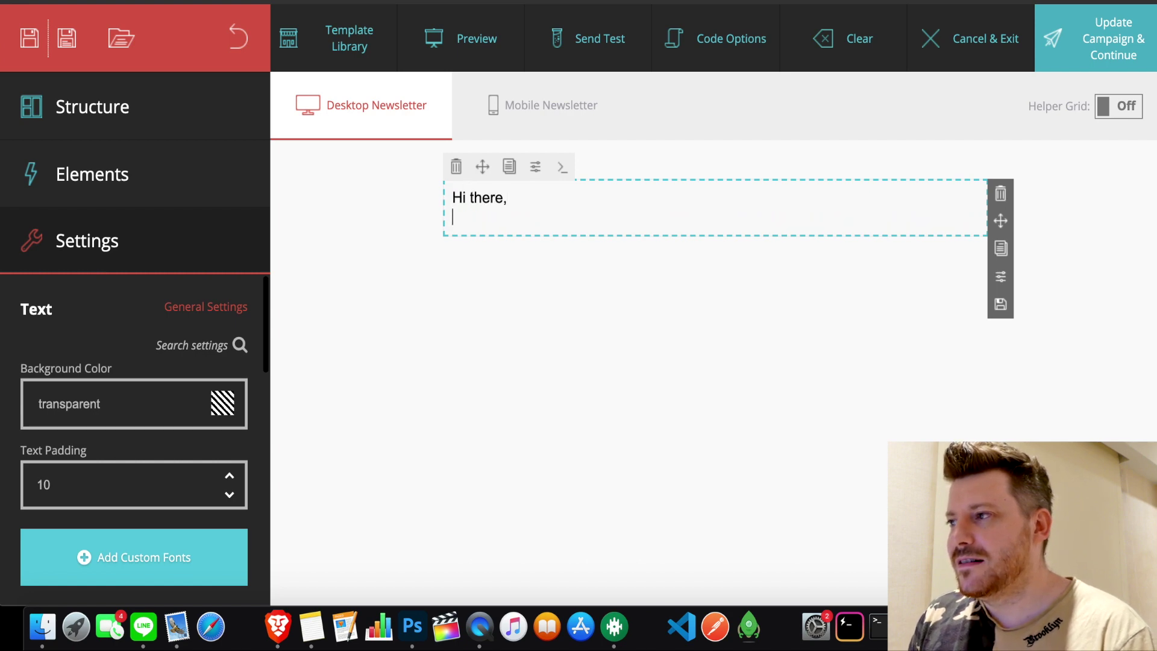
{"action": "key", "text": "Return"}
{"action": "key", "text": "super+z"}
{"action": "type", "text": "H"}
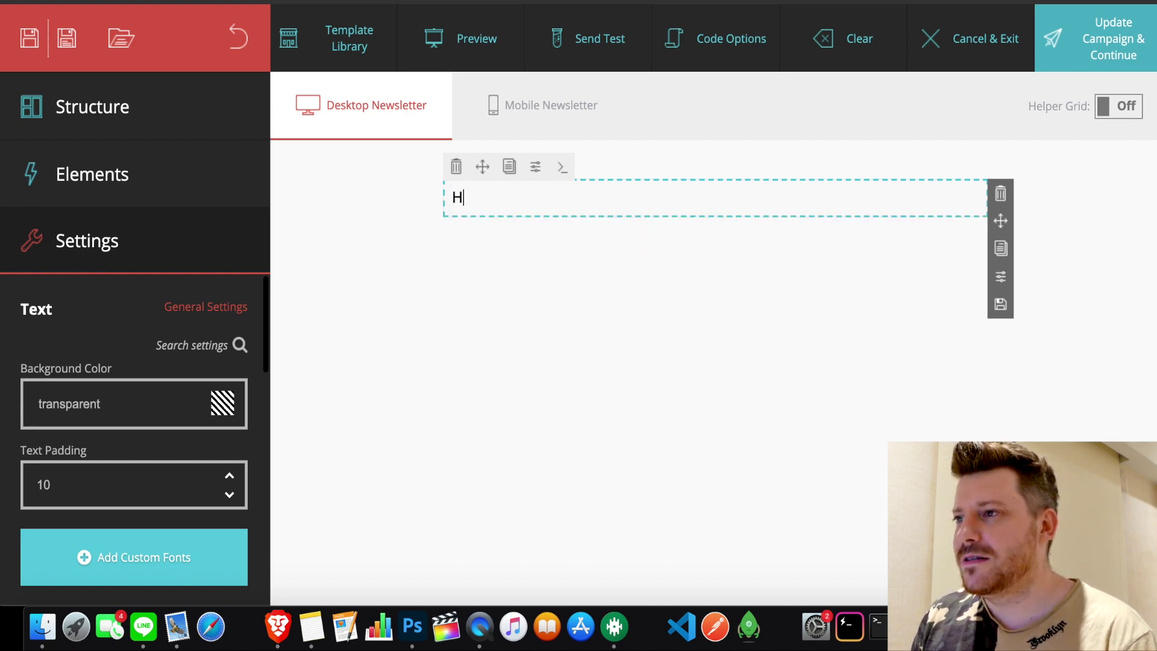
{"action": "type", "text": "i there,"}
{"action": "key", "text": "Return"}
{"action": "type", "text": "Wel"}
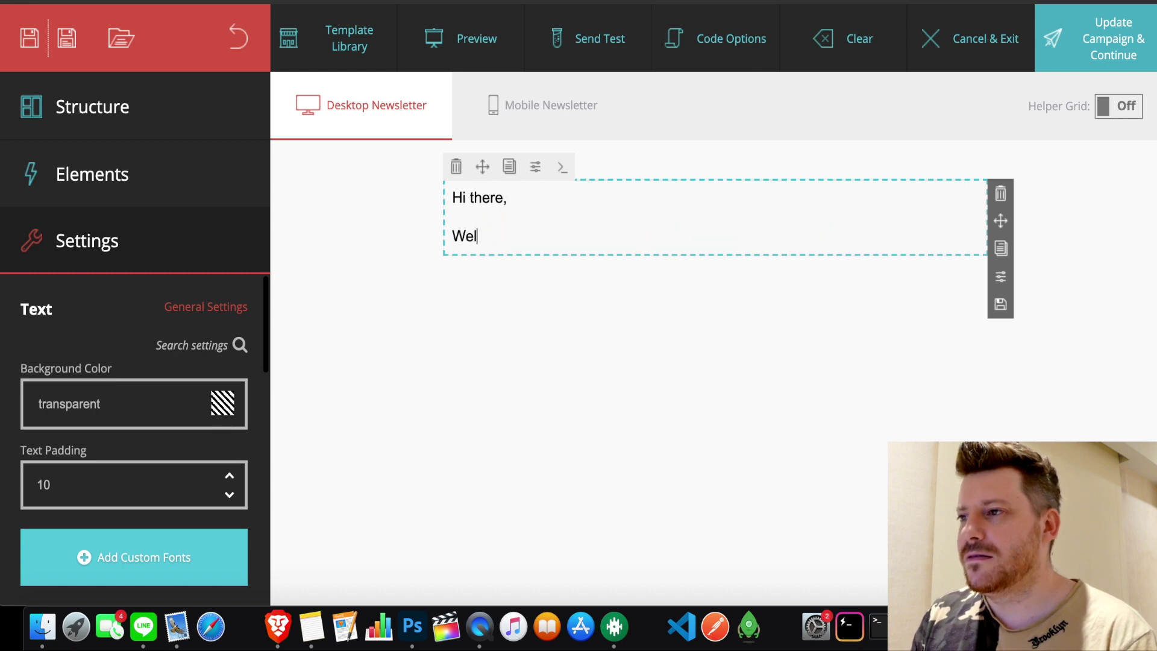
{"action": "type", "text": "come to my list  "}
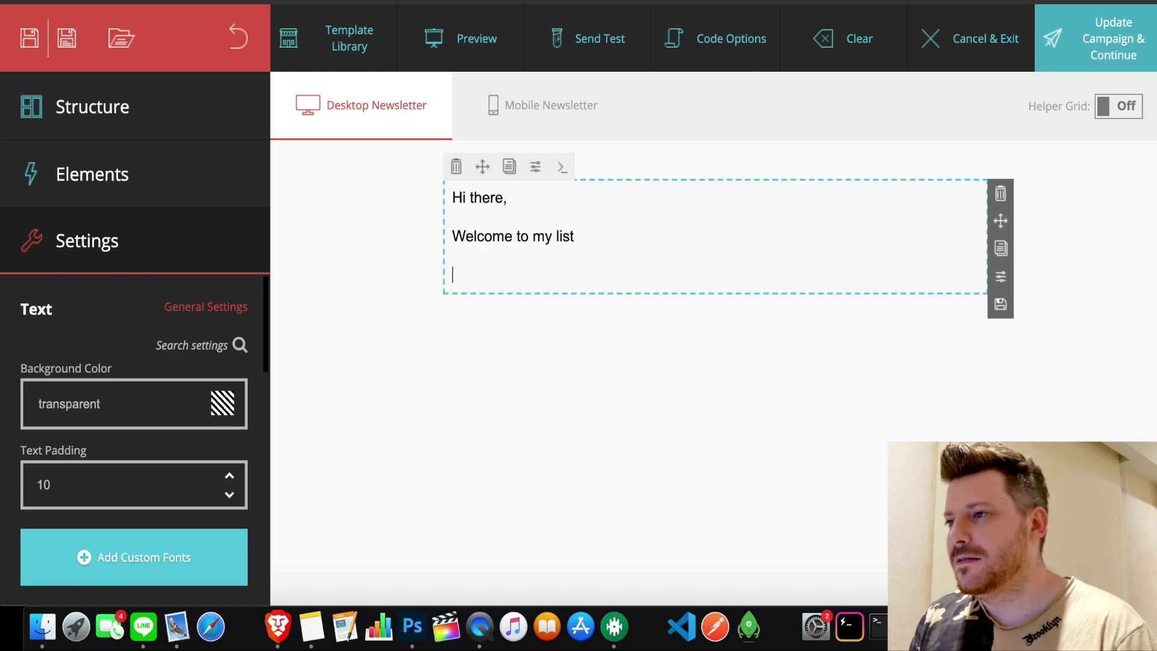
{"action": "type", "text": "From"}
{"action": "key", "text": "Return"}
{"action": "type", "text": "Chris"}
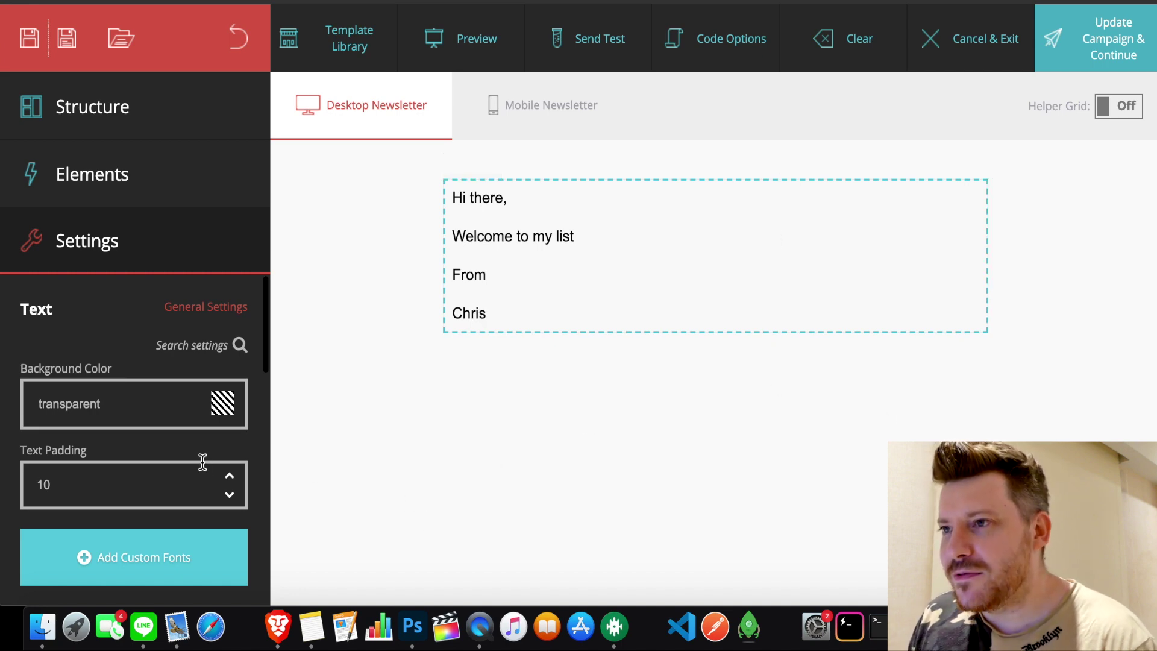
Place a Button element below the welcome text block
{"action": "left_click", "coordinate": [104, 174]}
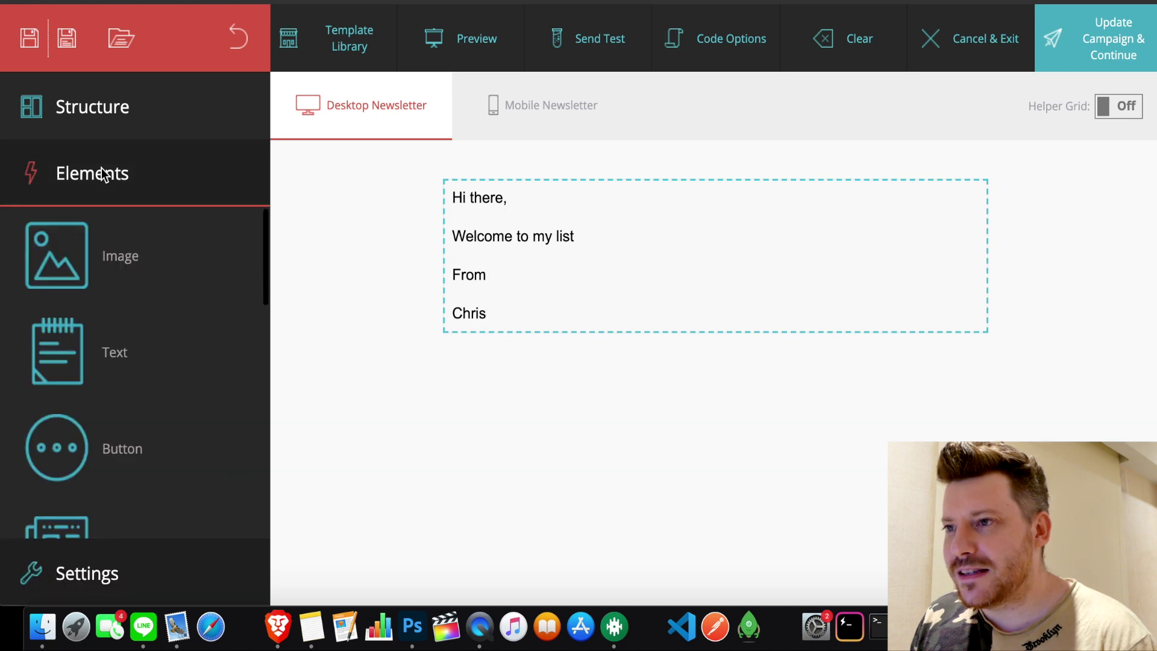
{"action": "left_click_drag", "start_coordinate": [435, 360], "coordinate": [614, 392]}
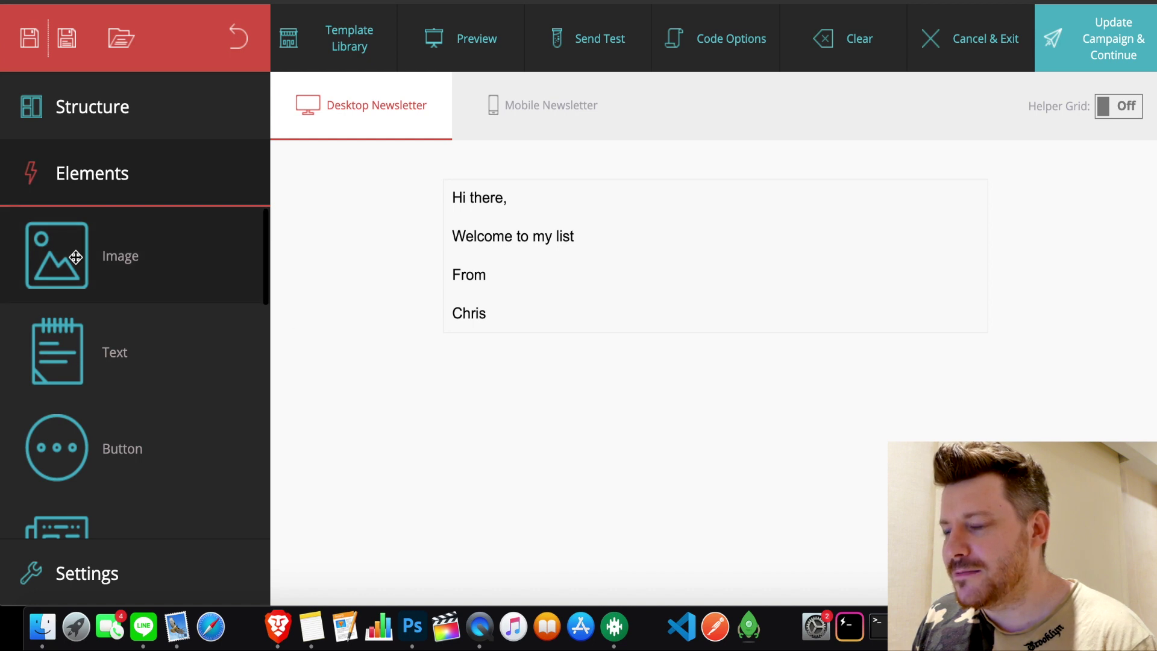
{"action": "left_click", "coordinate": [772, 323]}
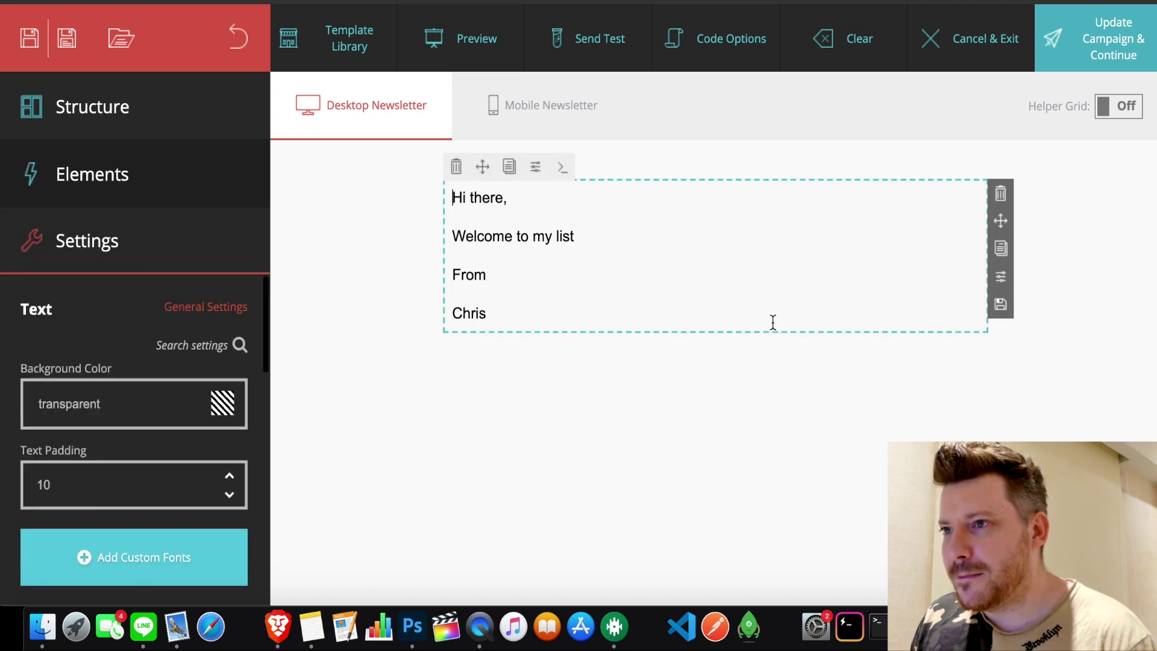
{"action": "left_click", "coordinate": [84, 182]}
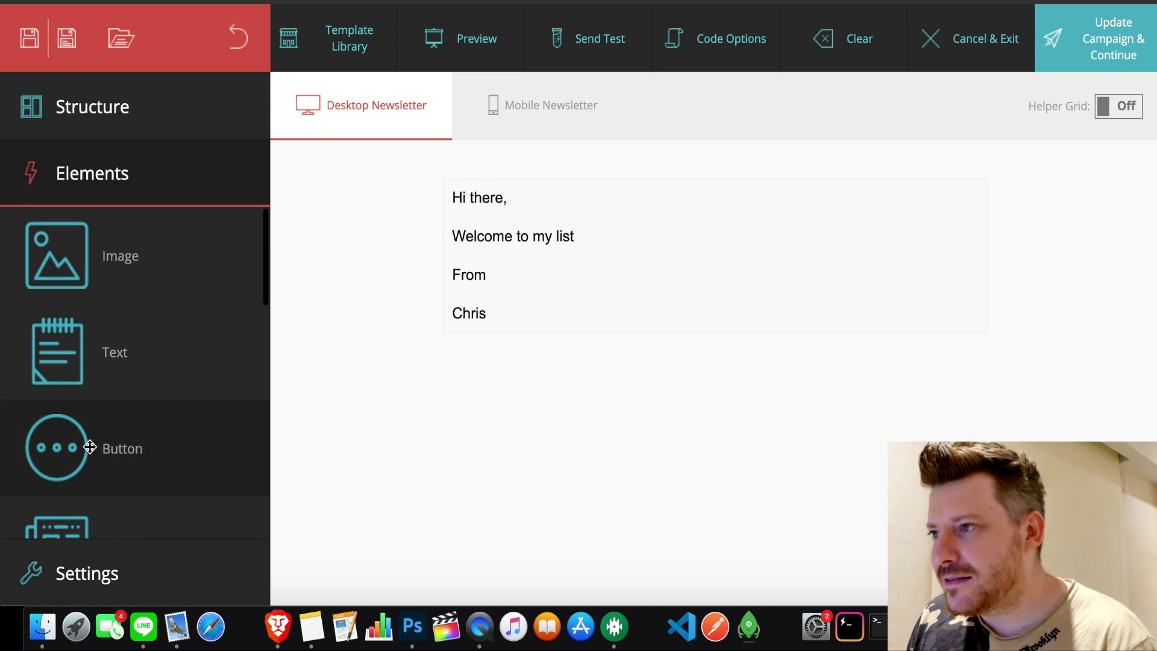
{"action": "left_click_drag", "start_coordinate": [89, 447], "coordinate": [591, 310]}
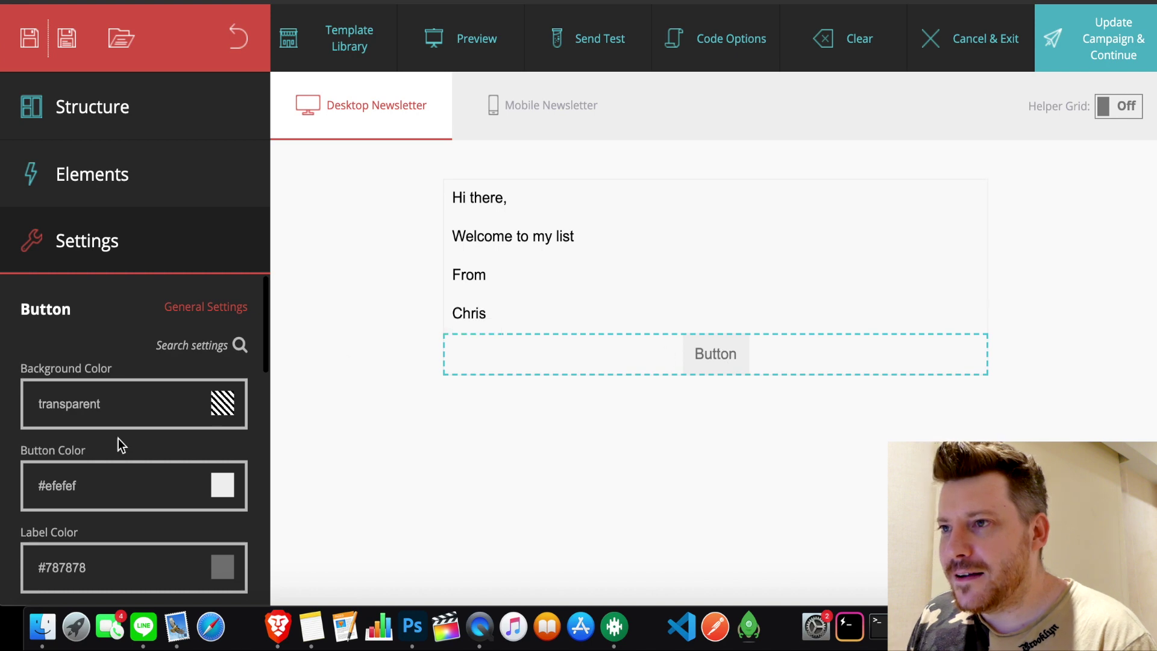
Insert an Image block between the text and button, then preview the mobile layout
{"action": "left_click", "coordinate": [95, 167]}
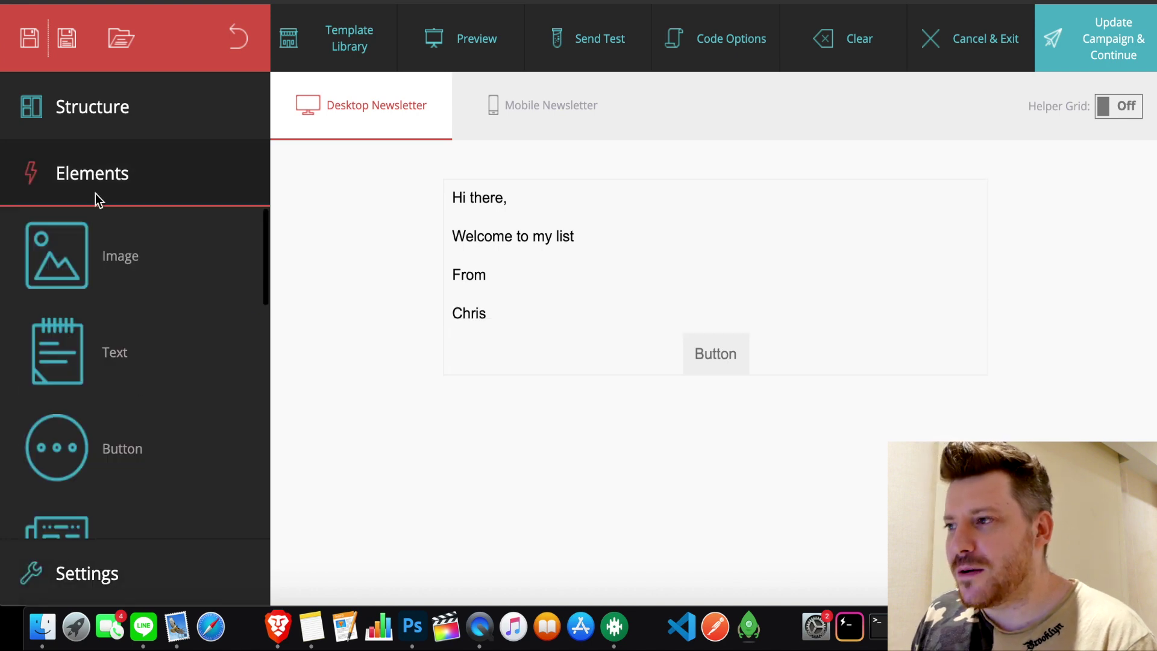
{"action": "mouse_move", "coordinate": [732, 371]}
{"action": "left_mouse_down"}
{"action": "mouse_move", "coordinate": [729, 344]}
{"action": "mouse_move", "coordinate": [732, 374]}
{"action": "left_mouse_up"}
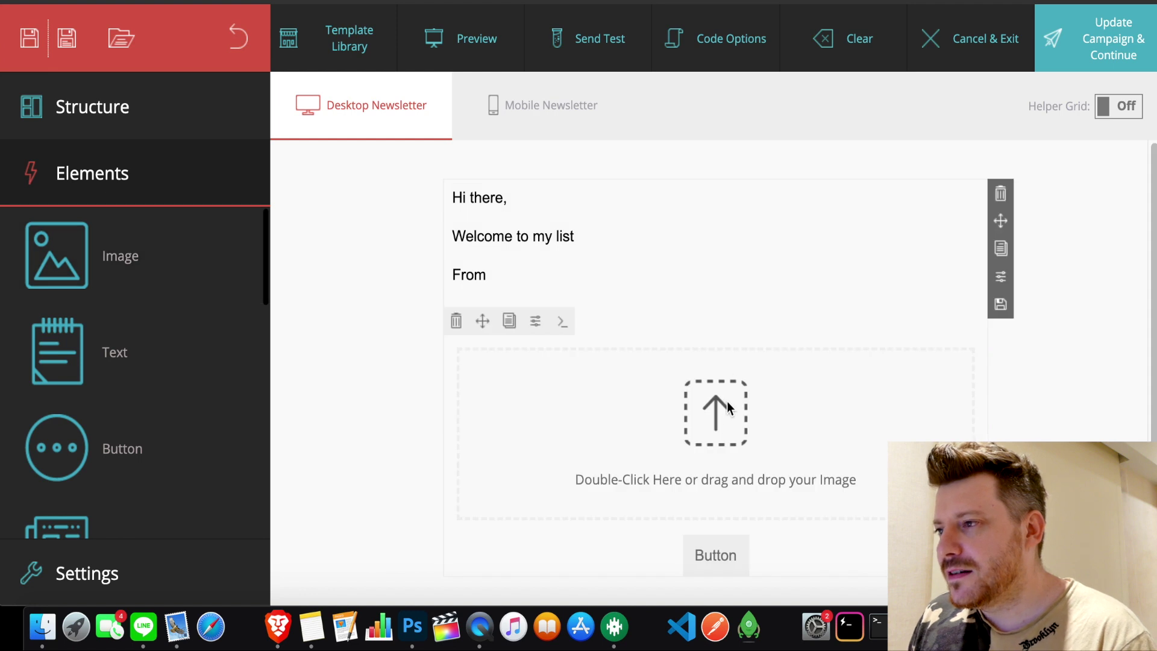
{"action": "left_click", "coordinate": [727, 401]}
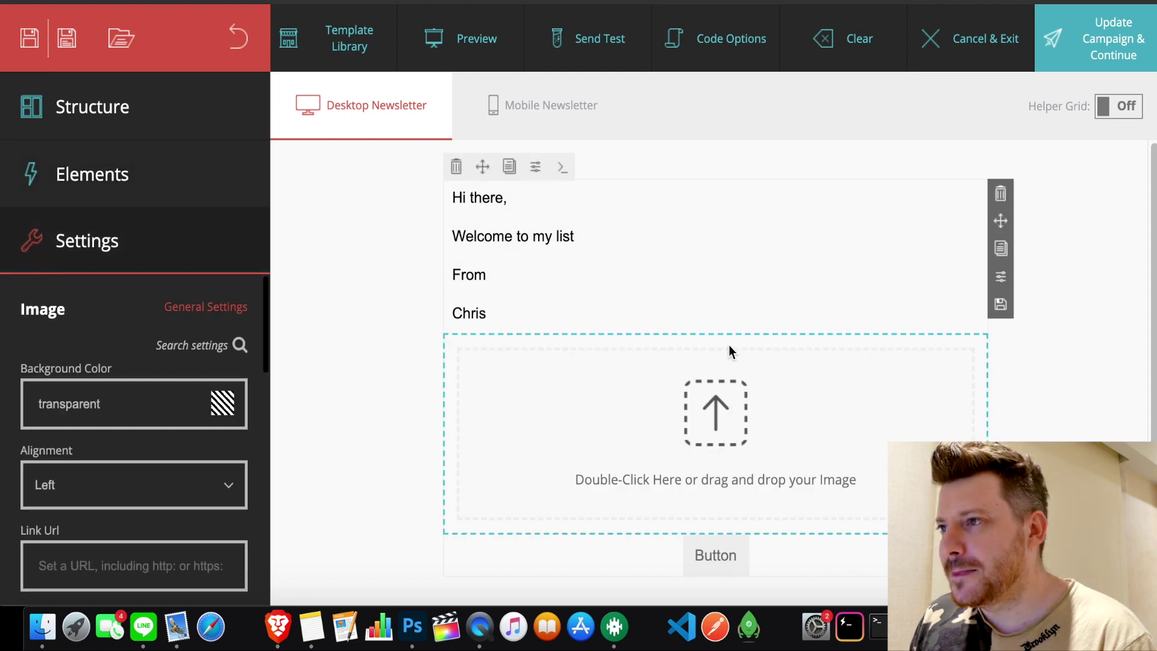
{"action": "left_click", "coordinate": [547, 103]}
{"action": "left_click", "coordinate": [883, 383]}
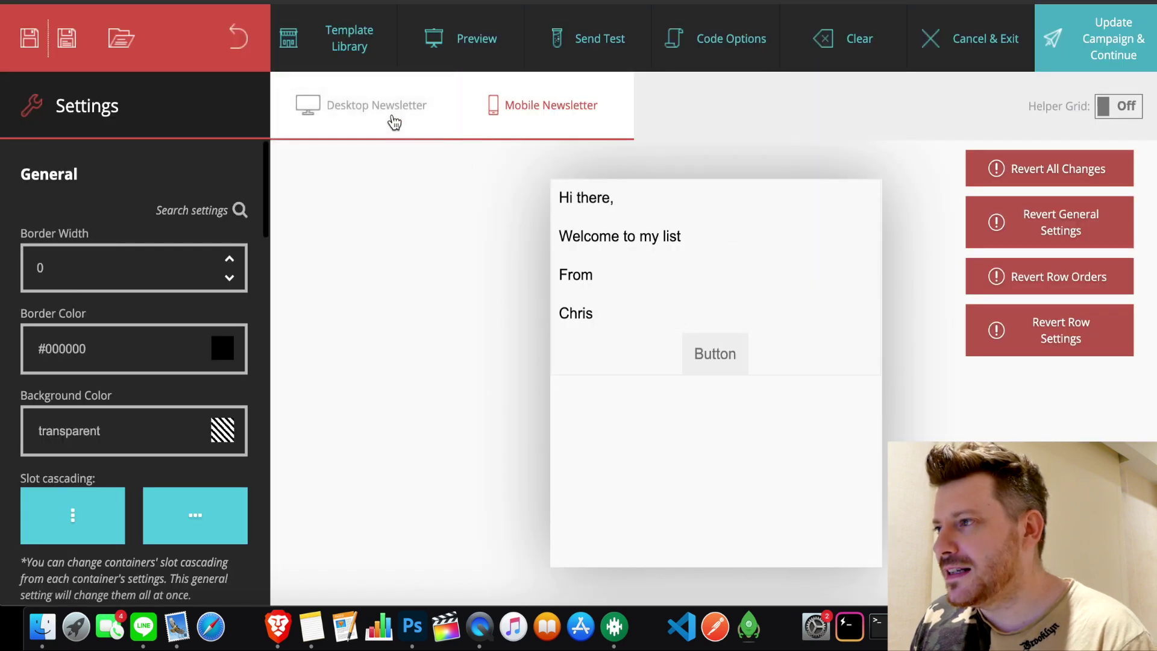
{"action": "left_click", "coordinate": [394, 122]}
{"action": "scroll", "coordinate": [1098, 386], "scroll_direction": "down", "scroll_amount": 1}
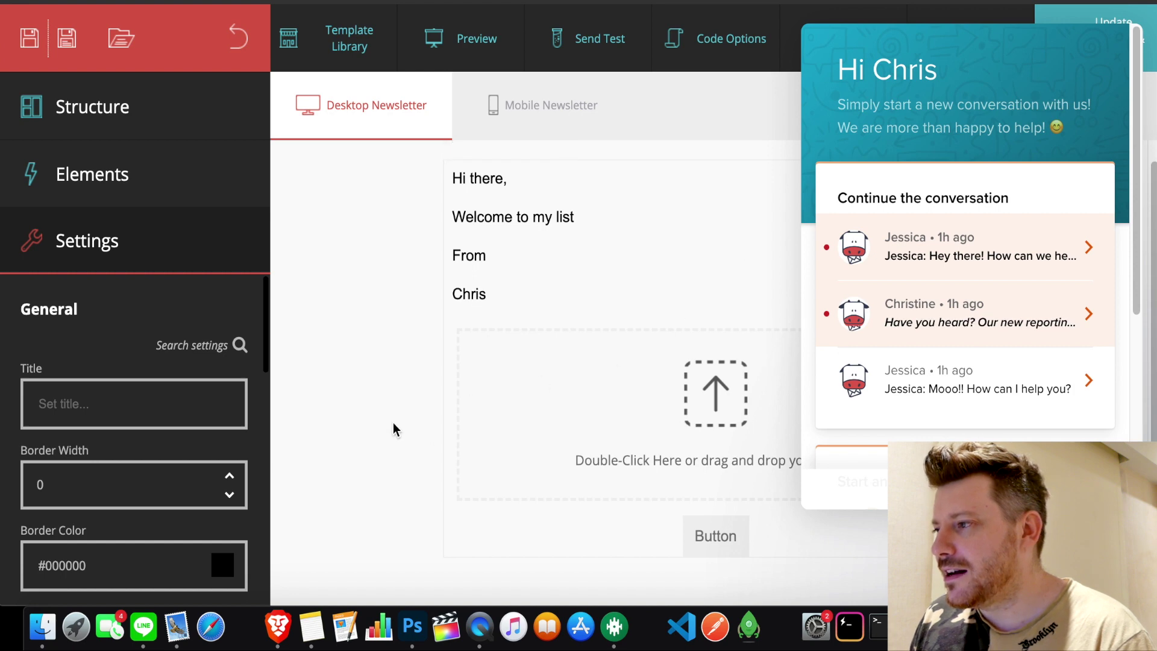
{"action": "key", "text": "Escape"}
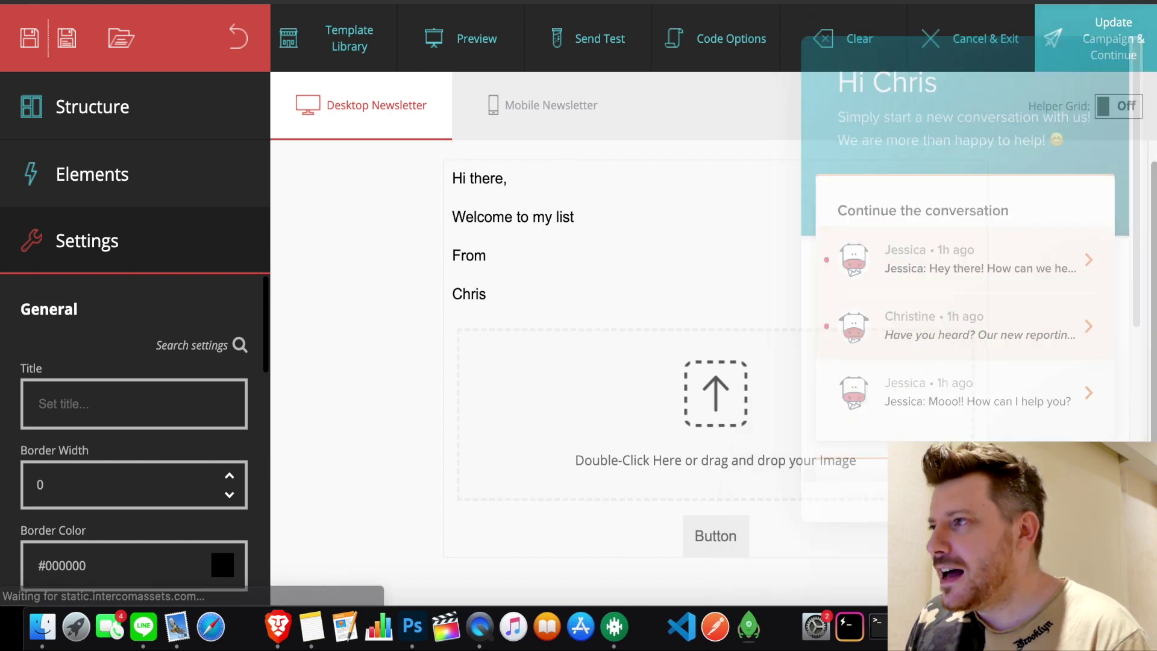
{"action": "scroll", "coordinate": [1039, 365], "scroll_direction": "up", "scroll_amount": 1}
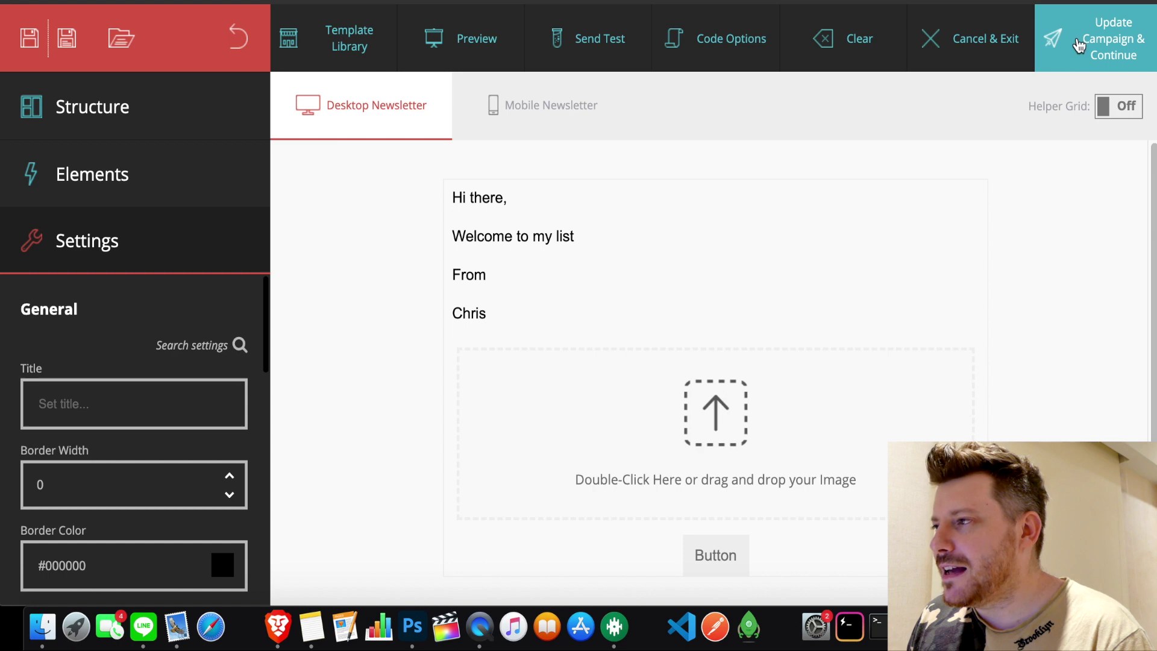
Save the design with Update Campaign & Continue and confirm to reach Spam and Delivery Test
{"action": "left_click", "coordinate": [1078, 48]}
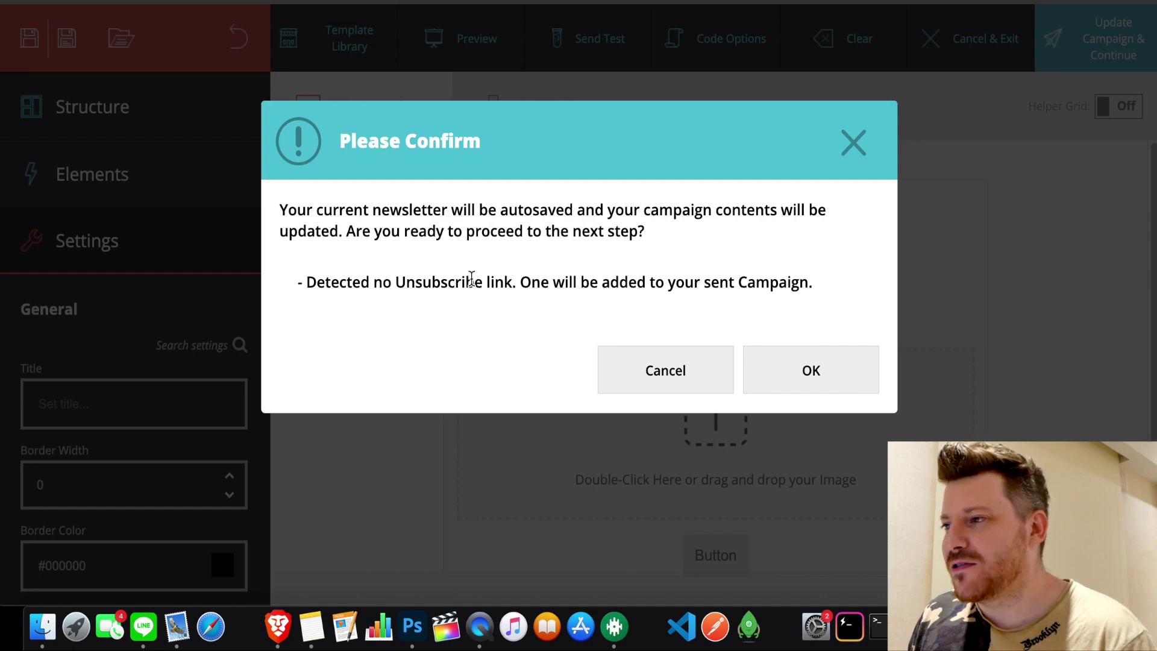
{"action": "left_click", "coordinate": [805, 369]}
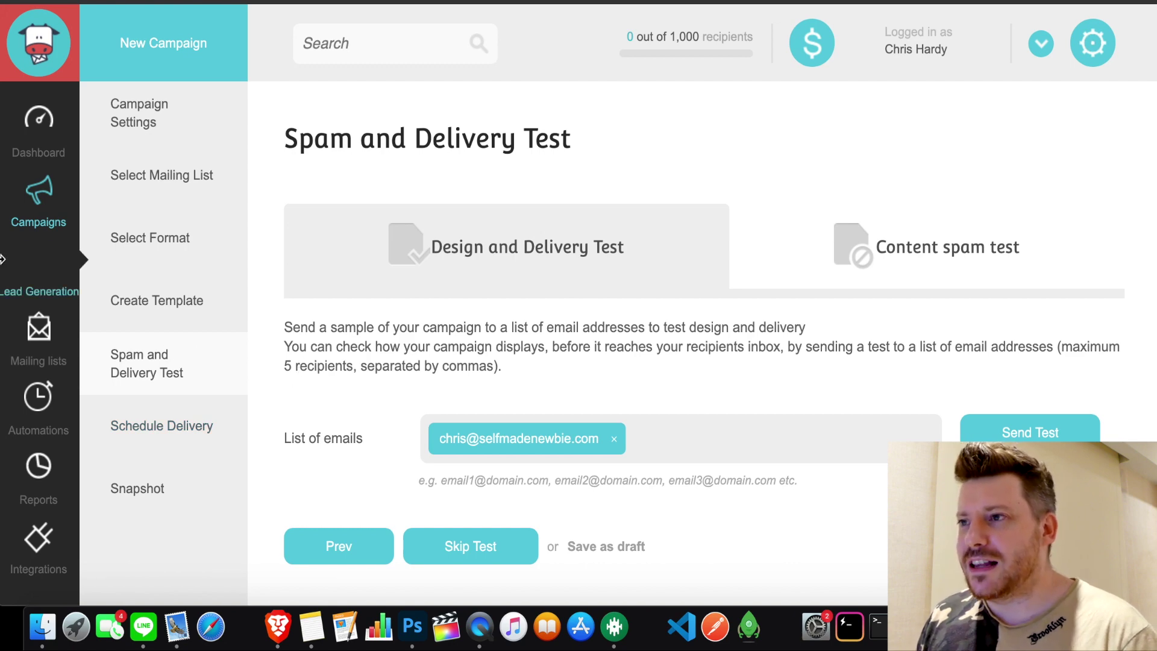
Open Lead Generation and list the Subscription Forms (BETA), showing the Test form
{"action": "left_click", "coordinate": [24, 274]}
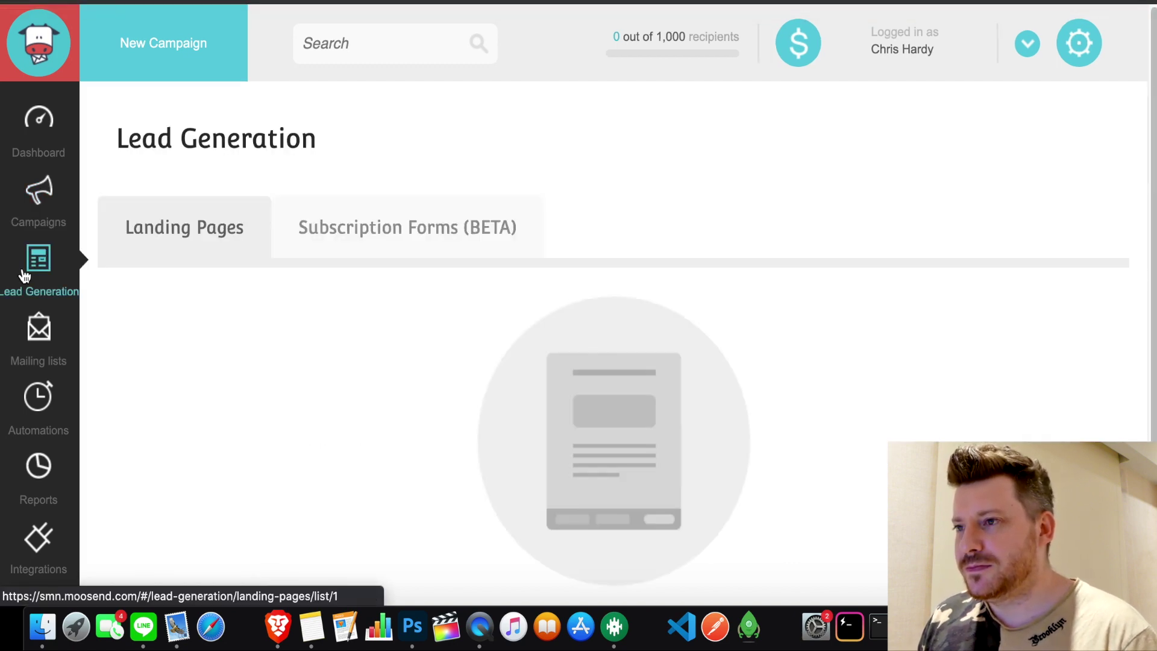
{"action": "left_click", "coordinate": [395, 228]}
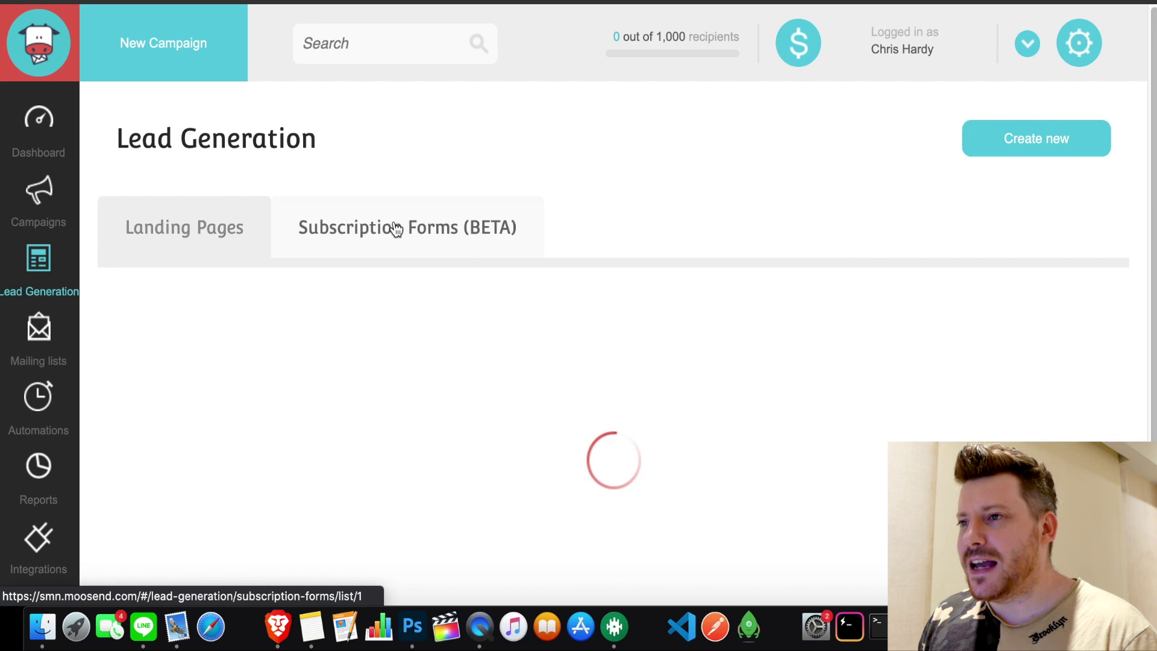
{"action": "left_click", "coordinate": [212, 227]}
{"action": "scroll", "coordinate": [211, 226], "scroll_direction": "down", "scroll_amount": 3}
{"action": "scroll", "coordinate": [211, 228], "scroll_direction": "up", "scroll_amount": 3}
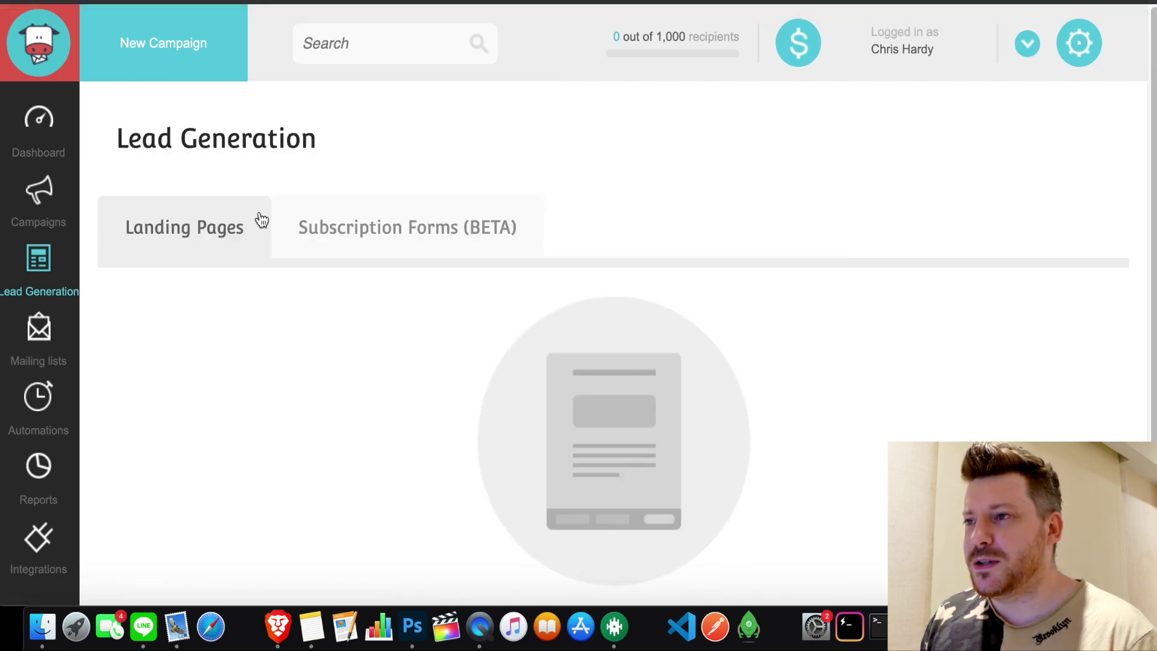
{"action": "left_click", "coordinate": [408, 227]}
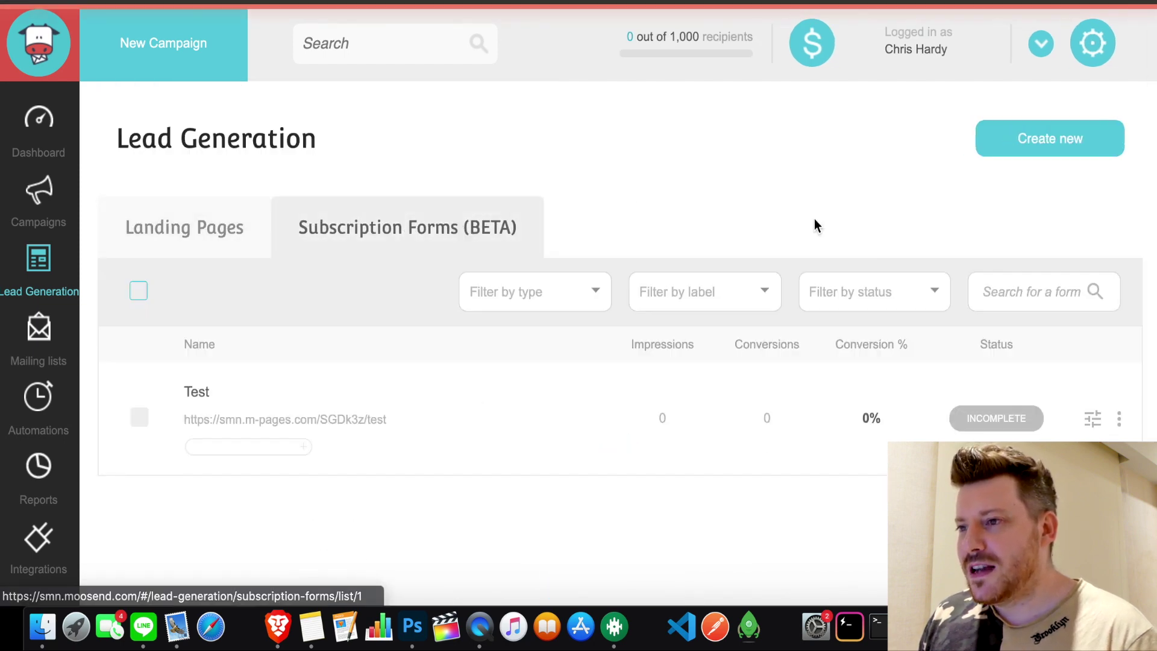
Create a new subscription form of the Full Page Form type
{"action": "left_click", "coordinate": [1066, 148]}
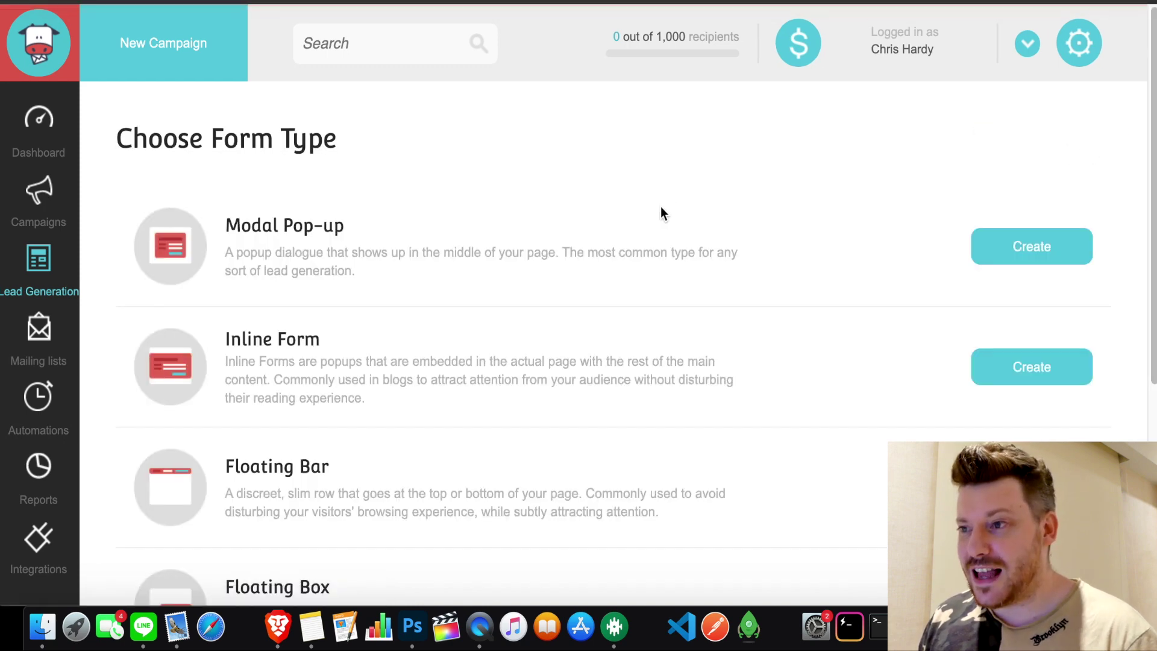
{"action": "scroll", "coordinate": [662, 208], "scroll_direction": "down", "scroll_amount": 5}
{"action": "scroll", "coordinate": [676, 355], "scroll_direction": "up", "scroll_amount": 4}
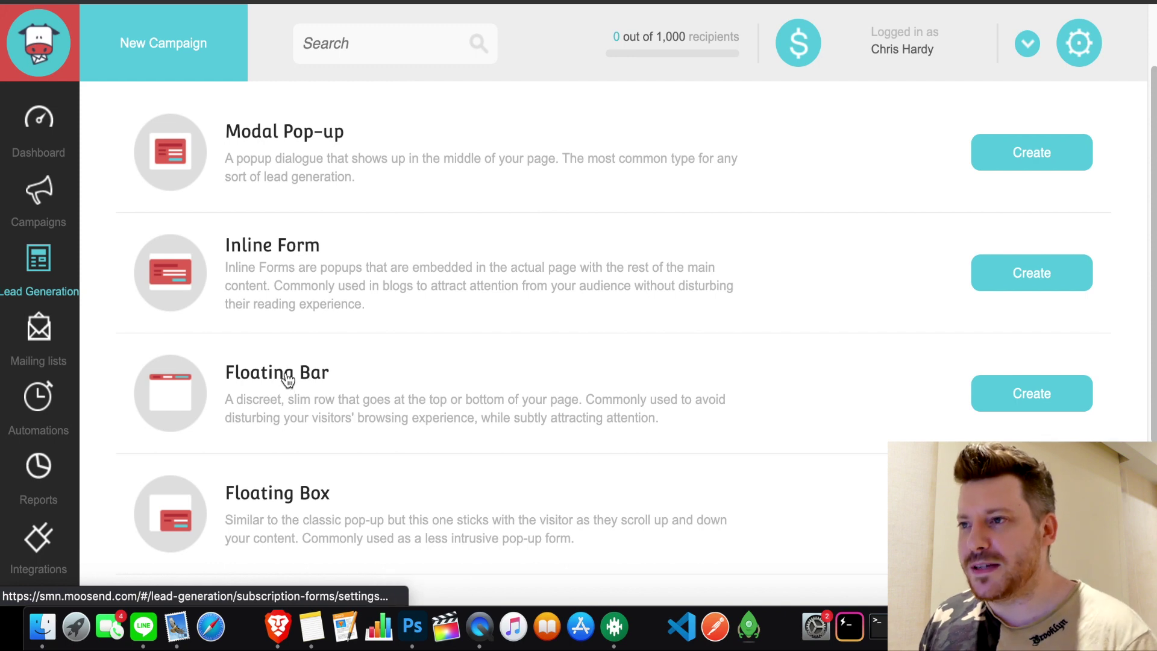
{"action": "scroll", "coordinate": [323, 382], "scroll_direction": "up", "scroll_amount": 2}
{"action": "scroll", "coordinate": [323, 396], "scroll_direction": "down", "scroll_amount": 6}
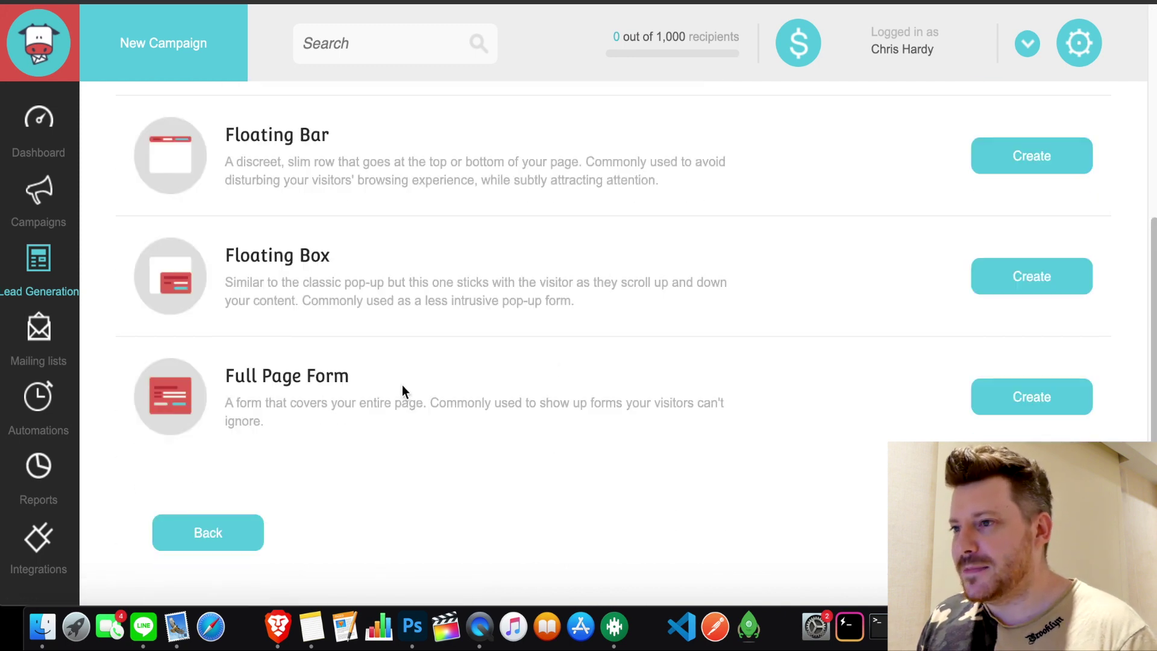
{"action": "left_click", "coordinate": [1053, 395]}
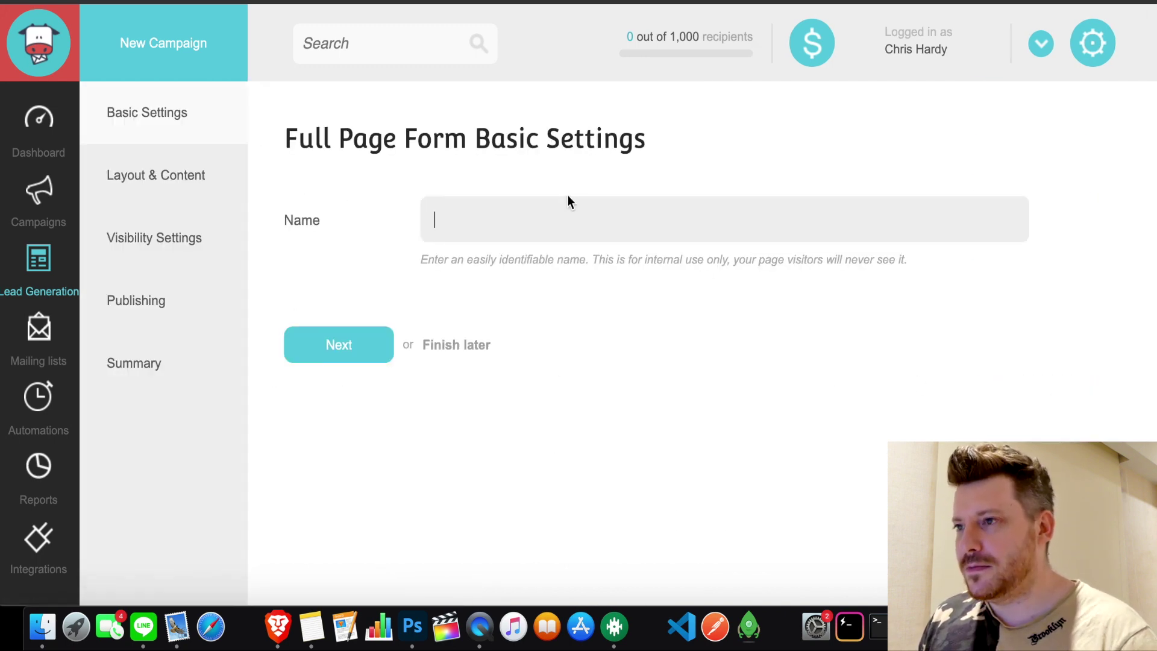
Name the form 'test 2' and advance to the Visibility Settings step
{"action": "type", "text": "test 2"}
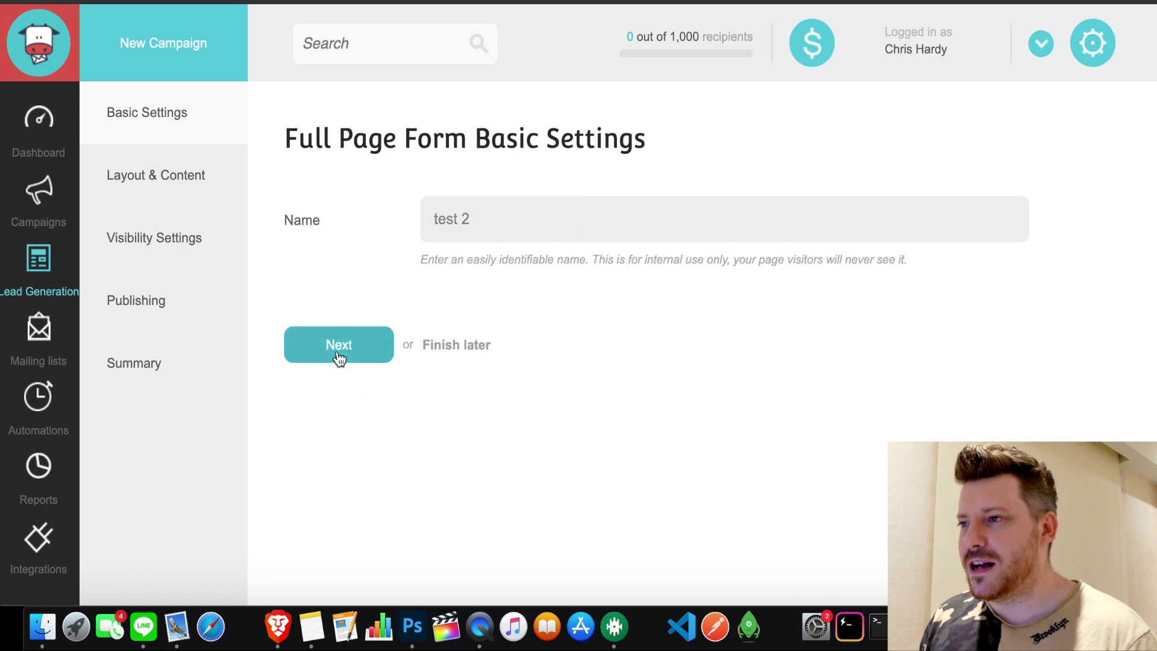
{"action": "left_click", "coordinate": [339, 356]}
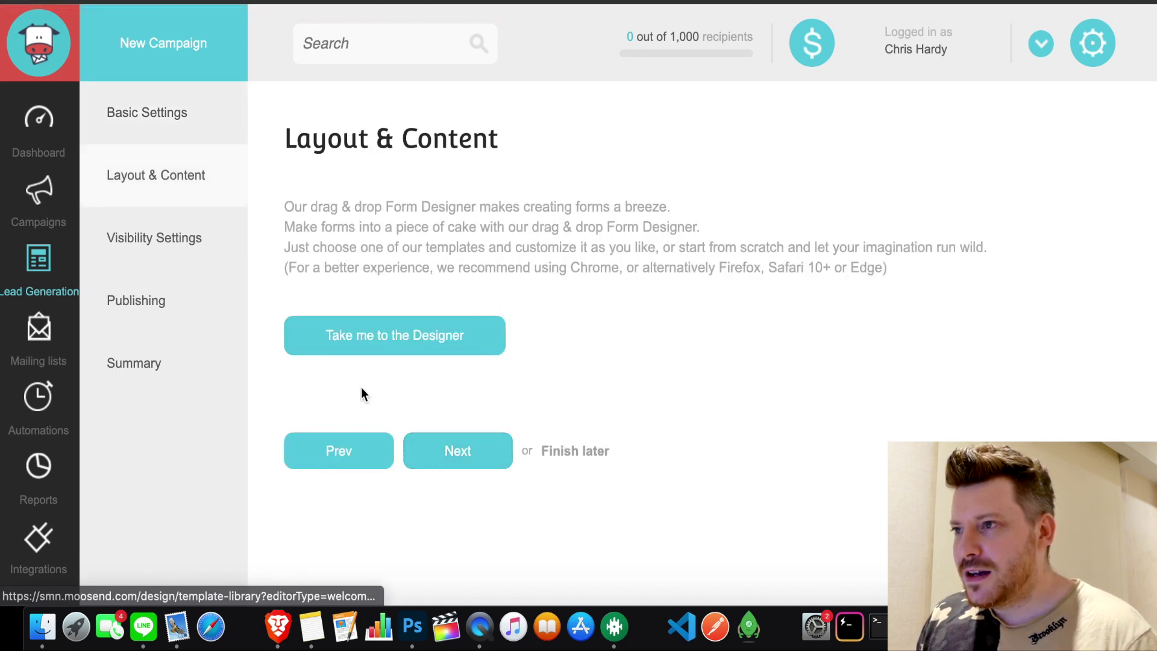
{"action": "left_click", "coordinate": [470, 452]}
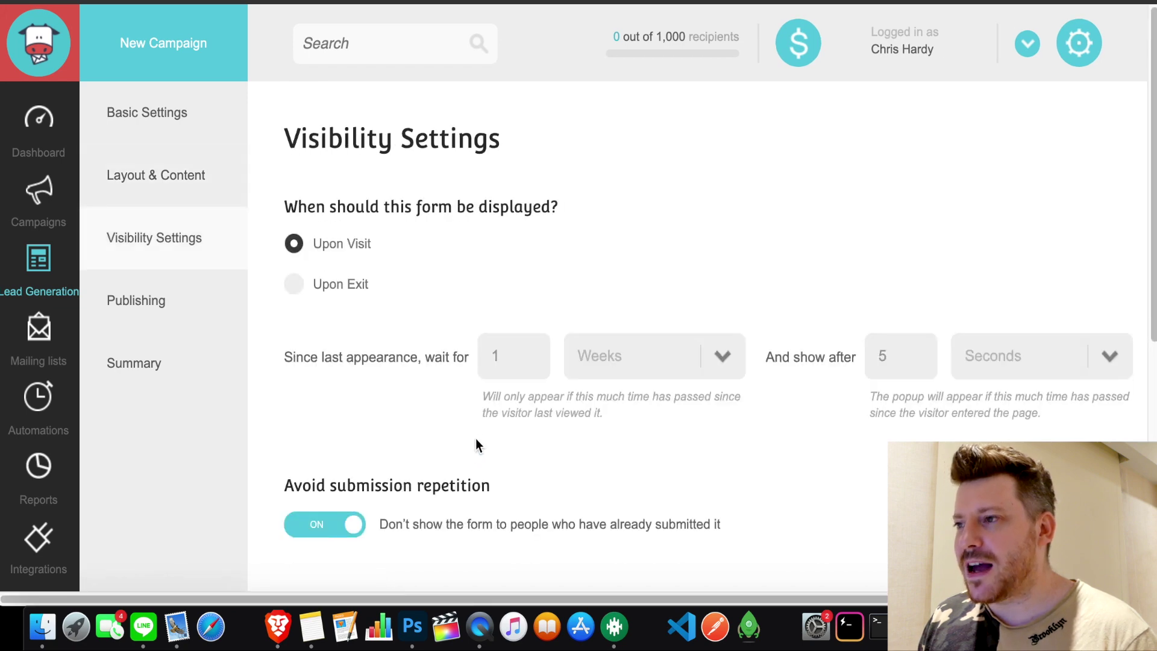
Toggle the display trigger to Upon Exit and back to Upon Visit, reviewing visibility options
{"action": "left_click", "coordinate": [293, 286]}
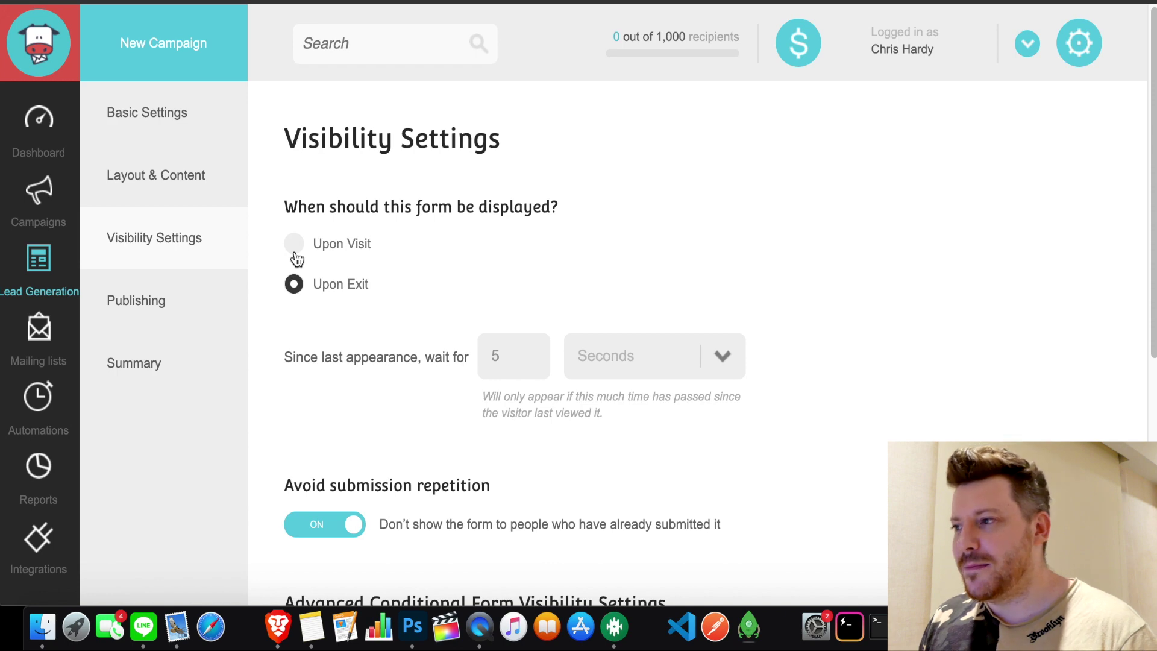
{"action": "left_click", "coordinate": [295, 247]}
{"action": "scroll", "coordinate": [833, 459], "scroll_direction": "down", "scroll_amount": 5}
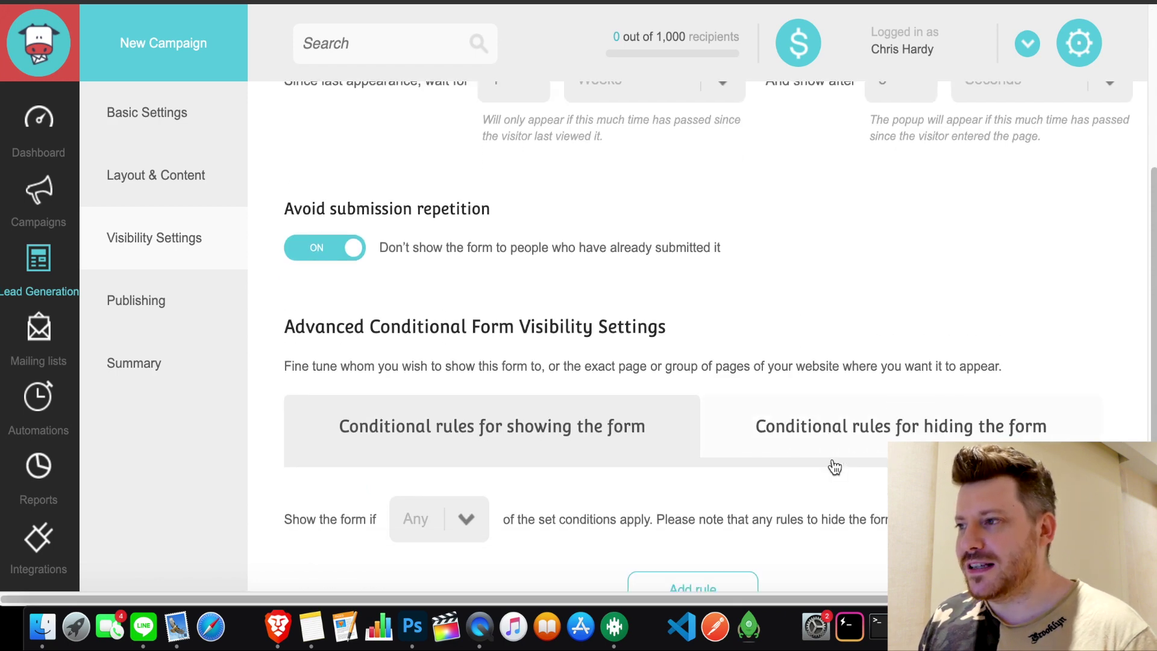
{"action": "scroll", "coordinate": [833, 464], "scroll_direction": "up", "scroll_amount": 5}
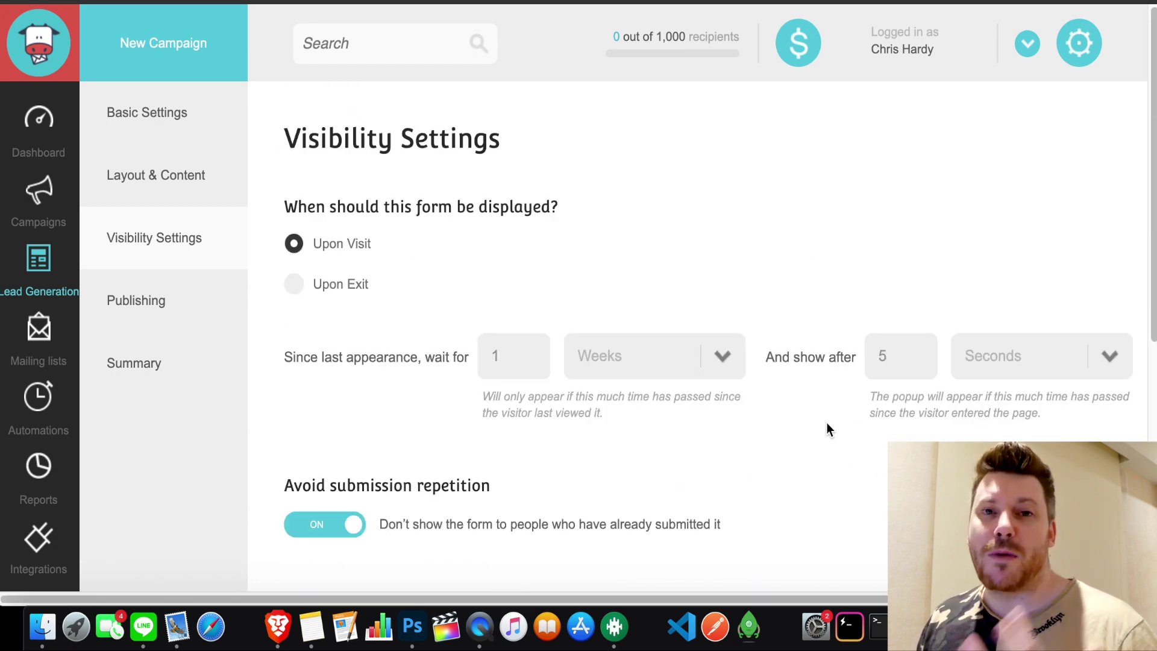
{"action": "scroll", "coordinate": [820, 439], "scroll_direction": "down", "scroll_amount": 3}
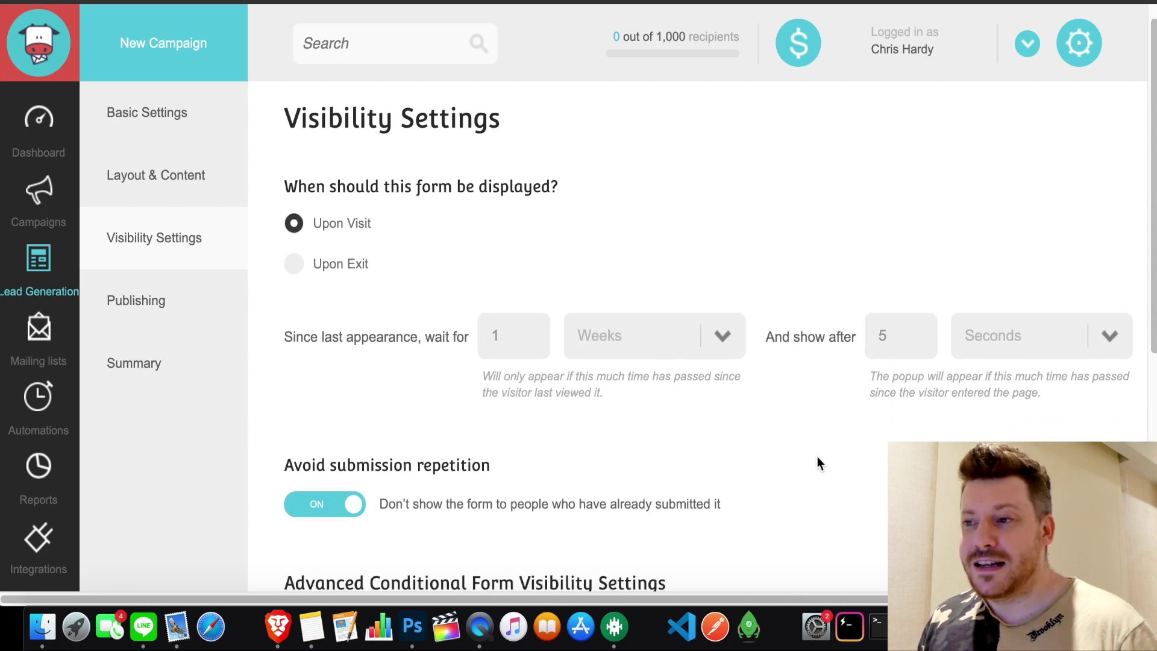
{"action": "scroll", "coordinate": [815, 464], "scroll_direction": "down", "scroll_amount": 2}
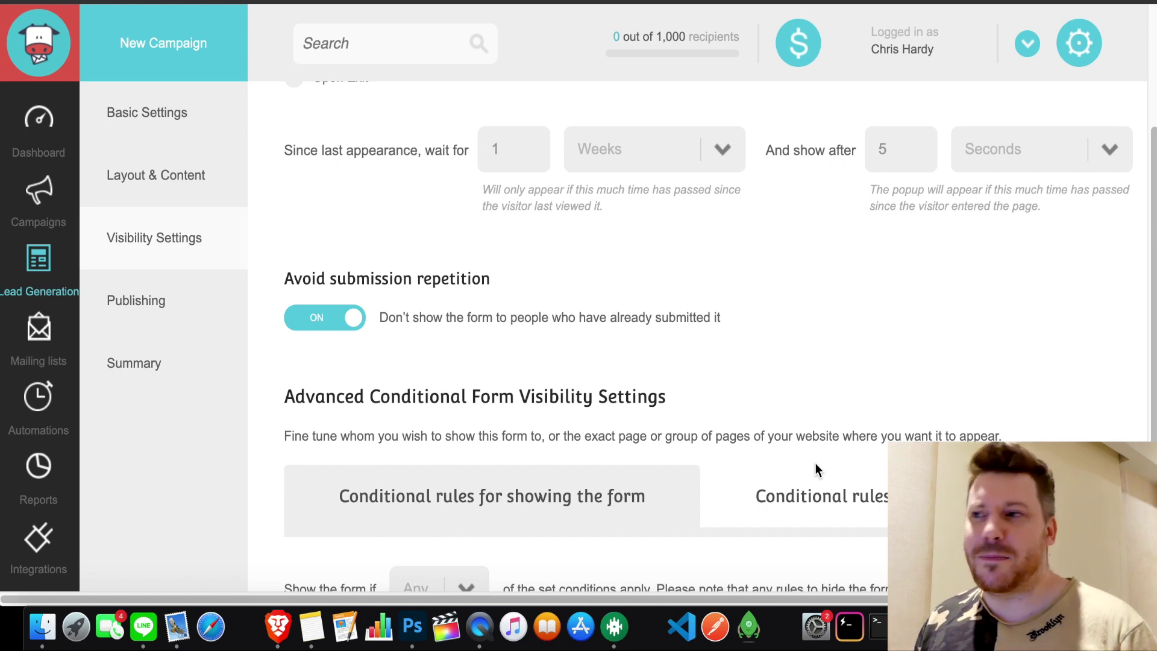
{"action": "scroll", "coordinate": [790, 329], "scroll_direction": "down", "scroll_amount": 3}
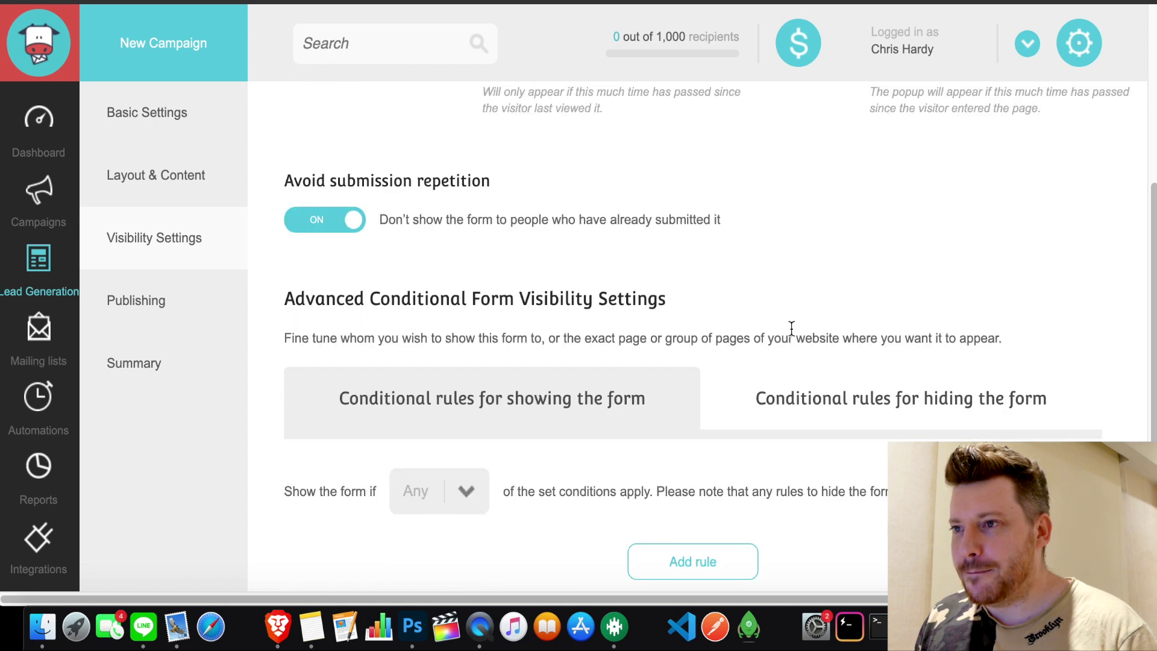
Check the Publishing step, return to Basic Settings, and continue to Layout & Content
{"action": "left_click", "coordinate": [171, 304]}
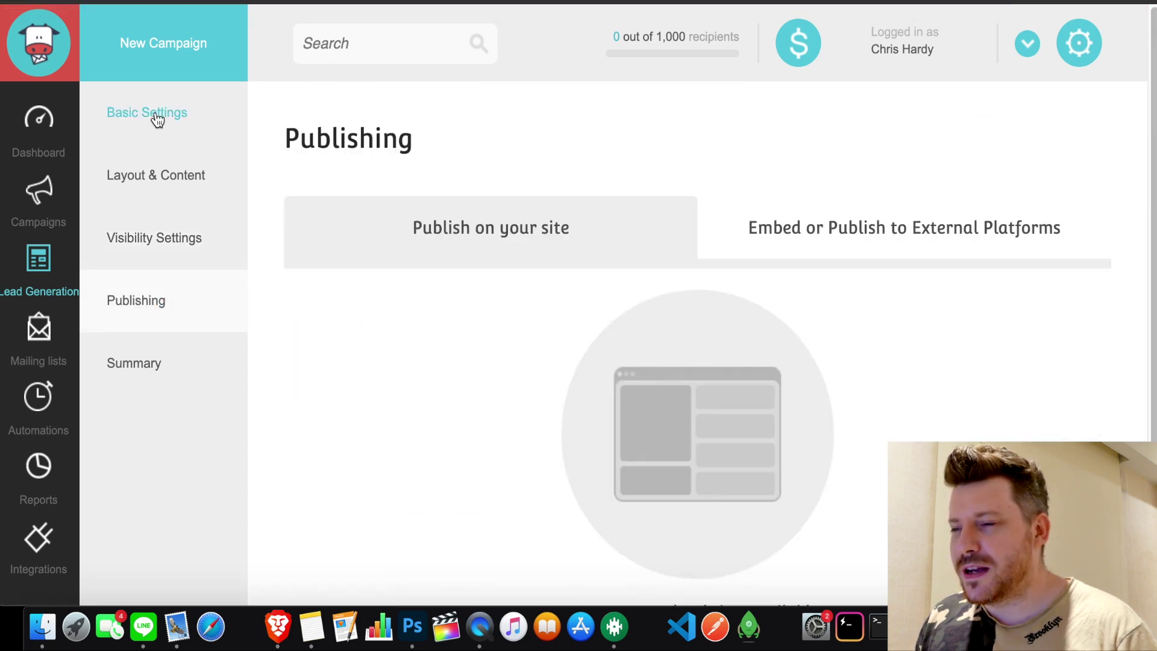
{"action": "left_click", "coordinate": [158, 120]}
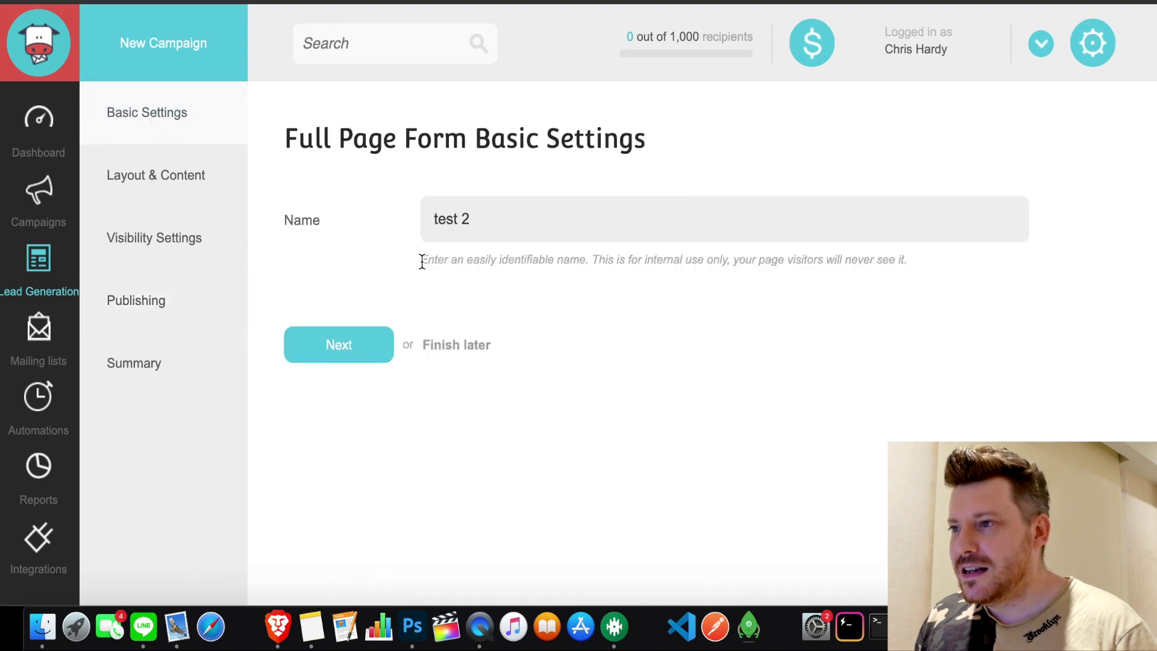
{"action": "left_click", "coordinate": [315, 345]}
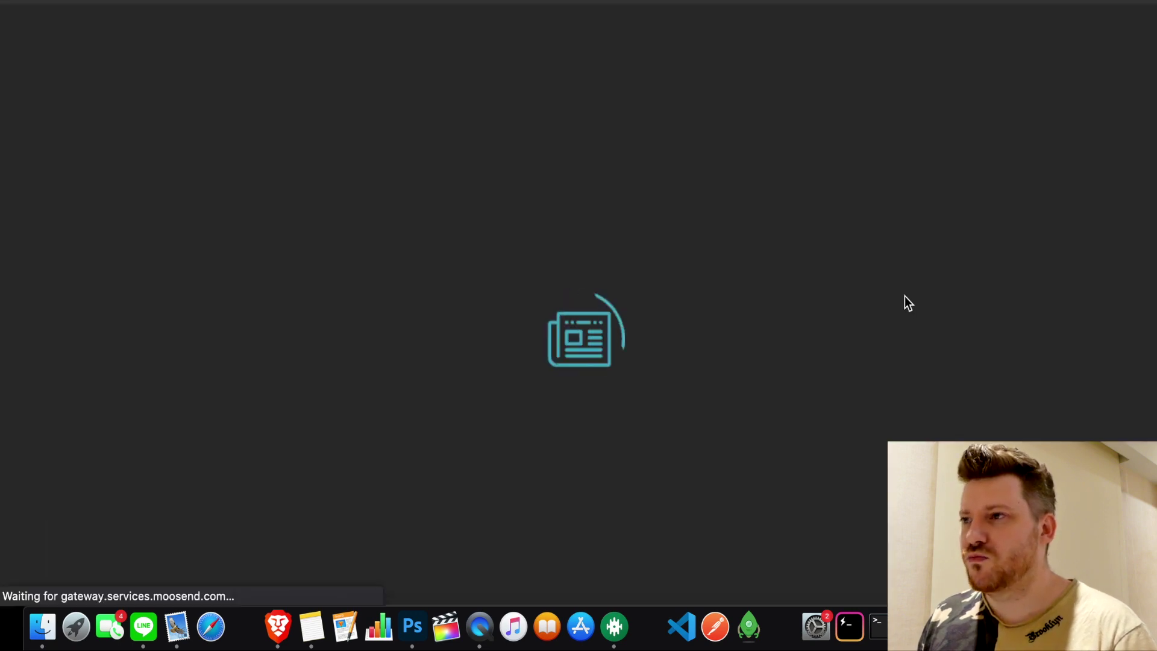
Browse the Template Library and apply the Brown Sugar template, closing its preview
{"action": "scroll", "coordinate": [483, 260], "scroll_direction": "down", "scroll_amount": 5}
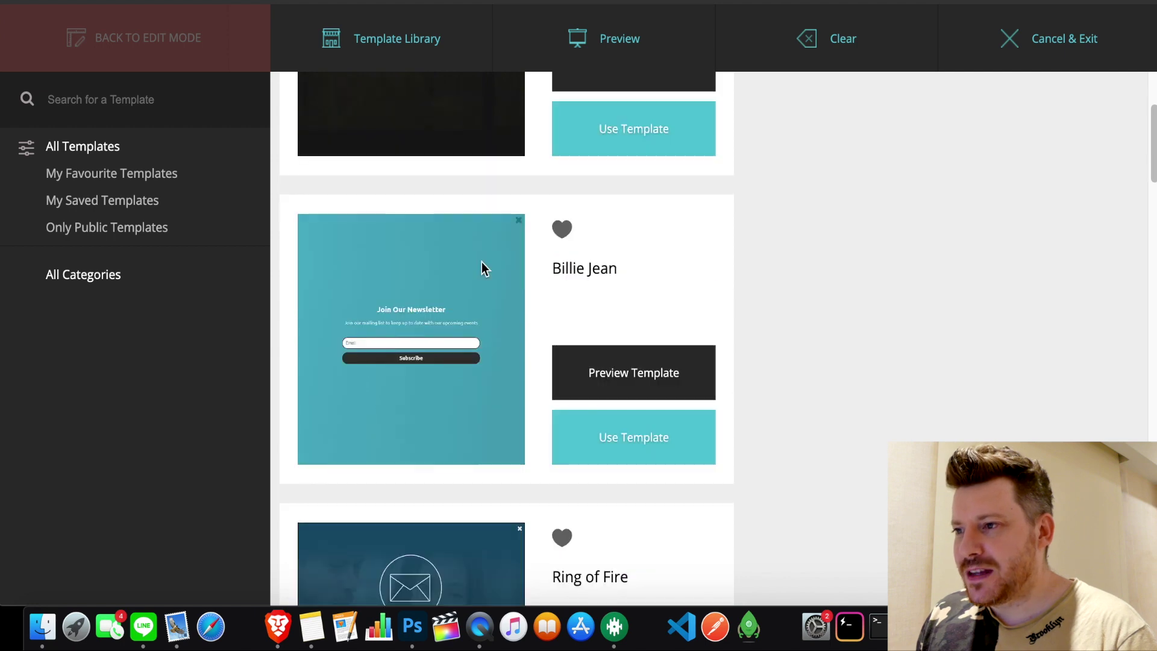
{"action": "scroll", "coordinate": [465, 287], "scroll_direction": "down", "scroll_amount": 5}
{"action": "scroll", "coordinate": [465, 287], "scroll_direction": "down", "scroll_amount": 5}
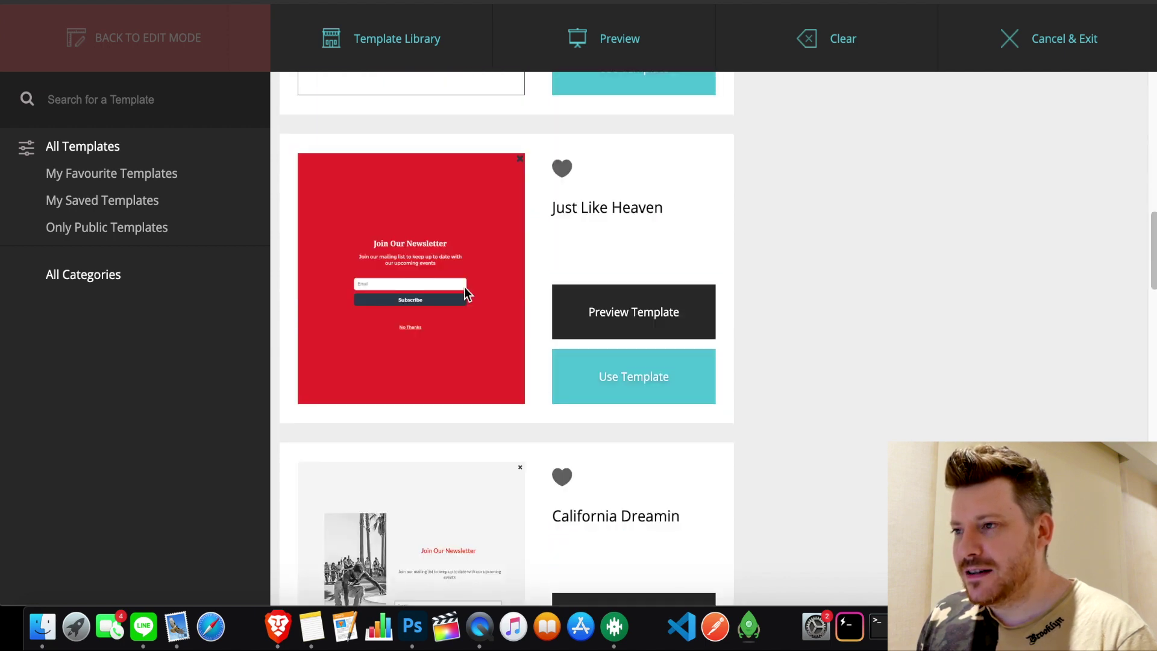
{"action": "scroll", "coordinate": [464, 287], "scroll_direction": "down", "scroll_amount": 5}
{"action": "scroll", "coordinate": [464, 287], "scroll_direction": "down", "scroll_amount": 15}
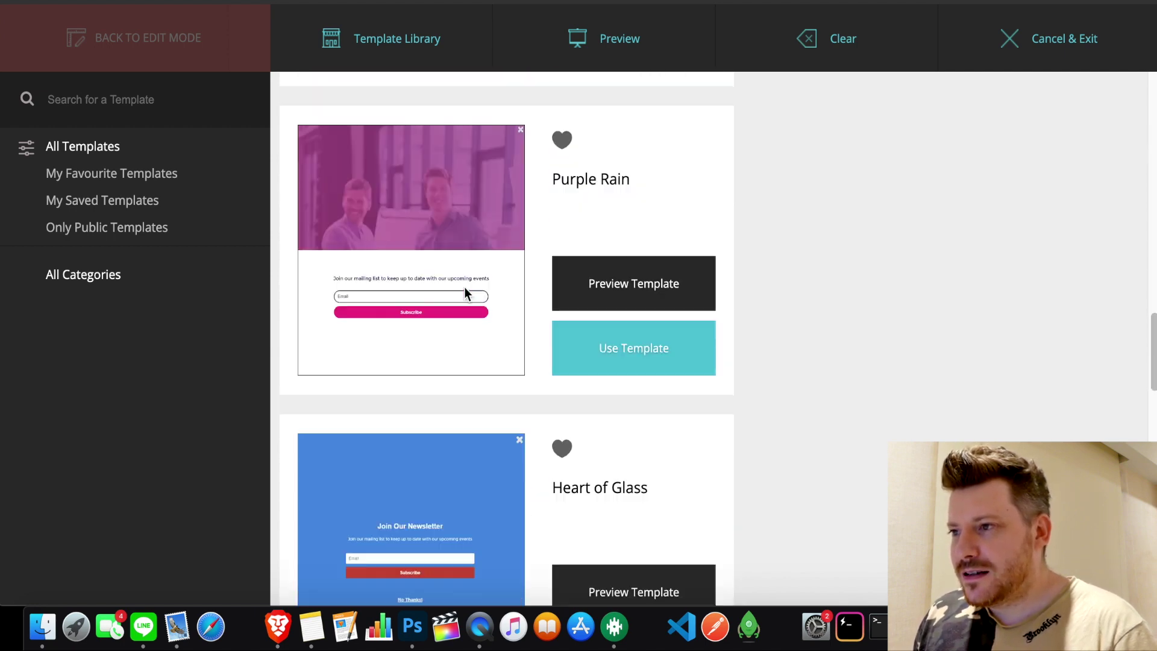
{"action": "scroll", "coordinate": [470, 288], "scroll_direction": "down", "scroll_amount": 10}
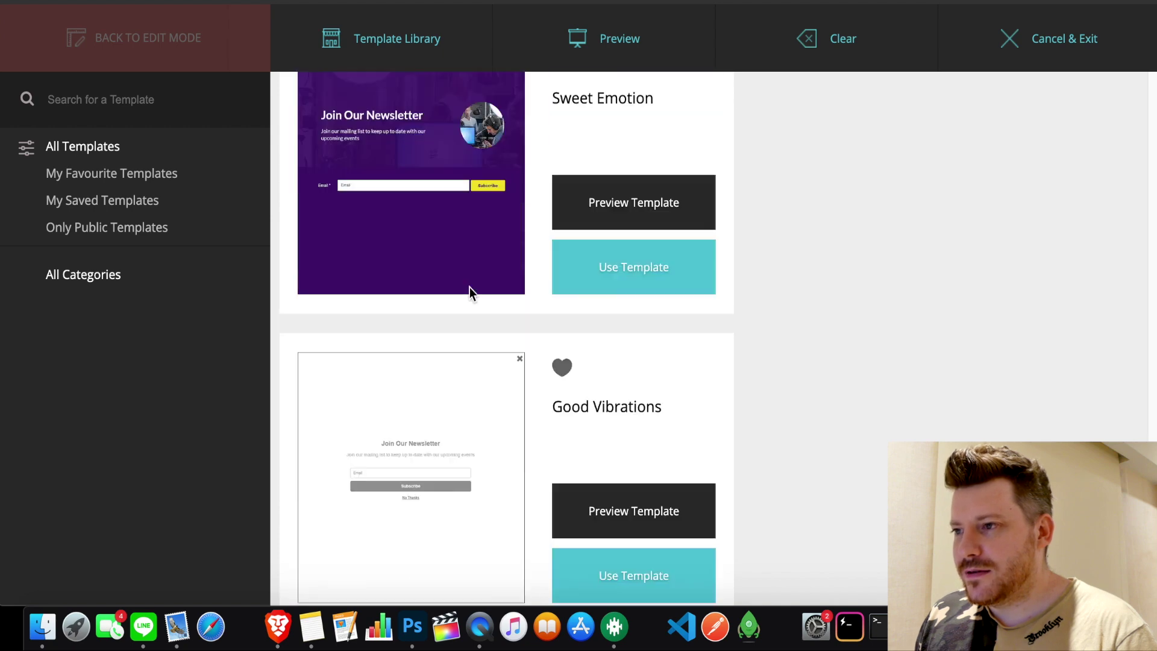
{"action": "scroll", "coordinate": [452, 325], "scroll_direction": "up", "scroll_amount": 13}
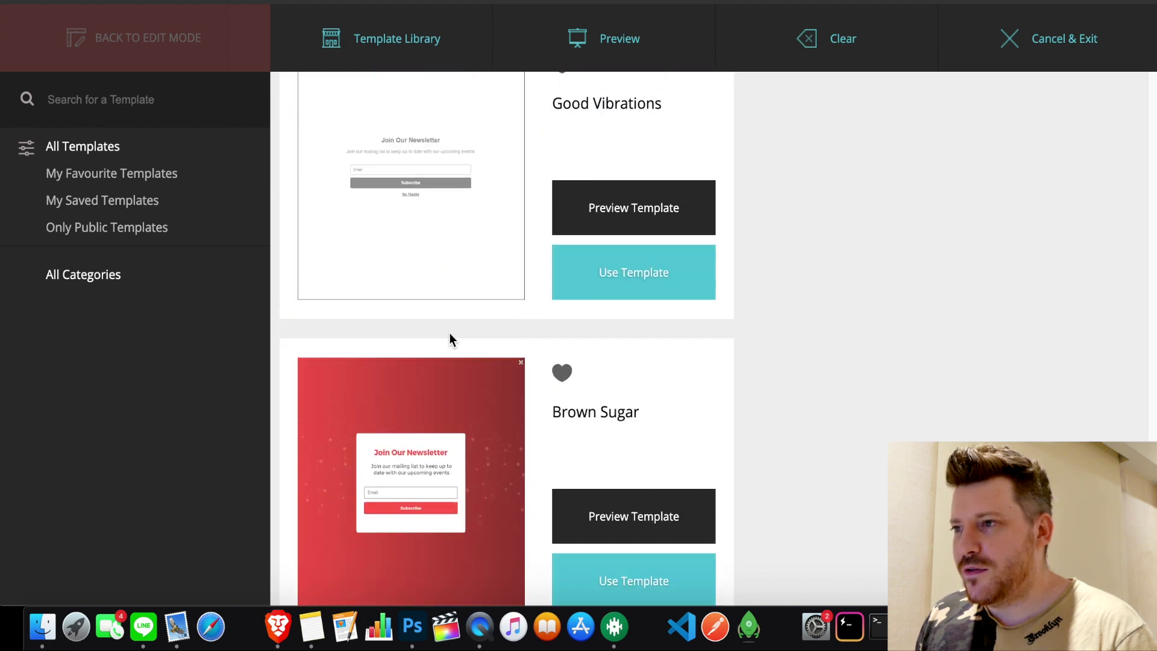
{"action": "scroll", "coordinate": [451, 338], "scroll_direction": "up", "scroll_amount": 20}
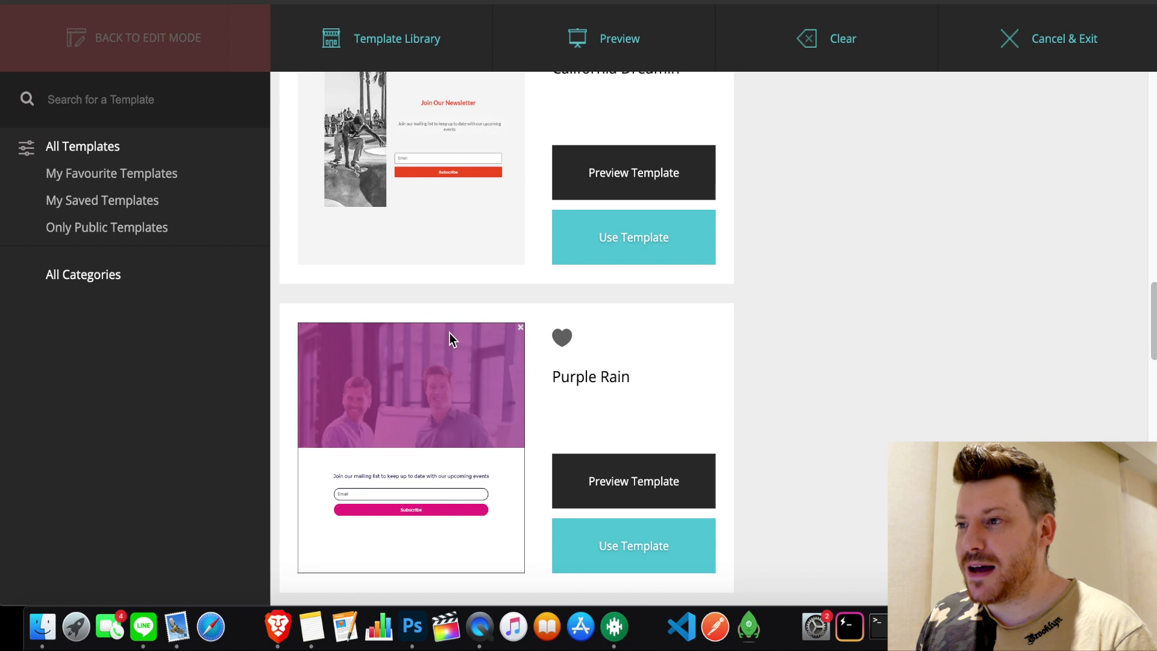
{"action": "scroll", "coordinate": [450, 334], "scroll_direction": "up", "scroll_amount": 11}
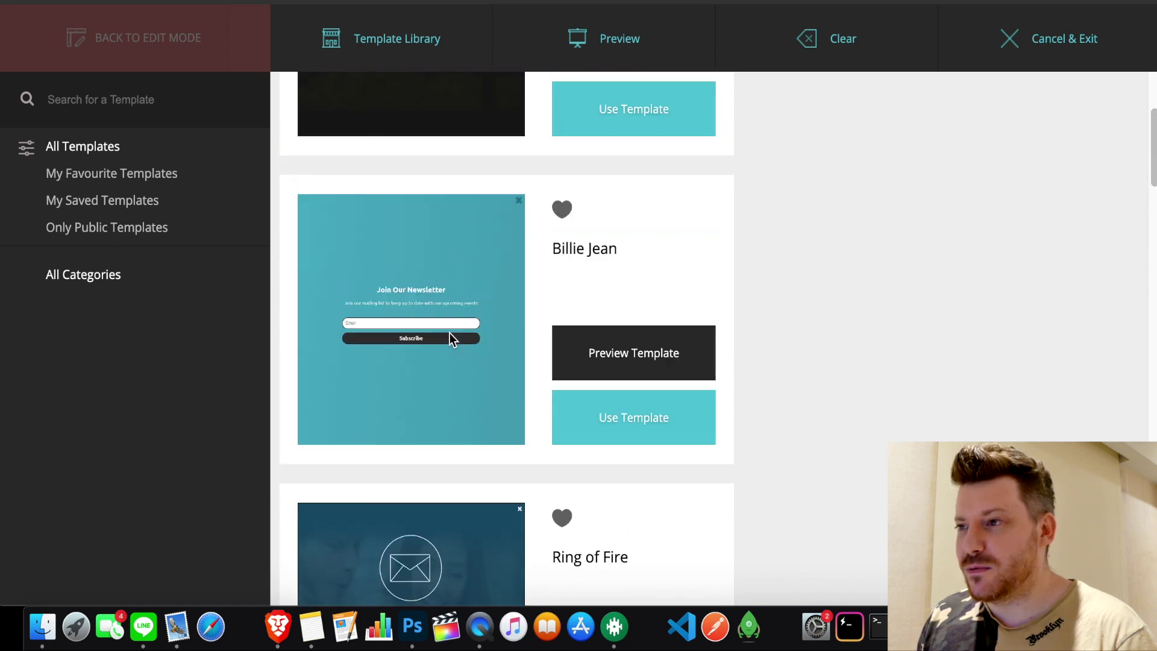
{"action": "scroll", "coordinate": [452, 340], "scroll_direction": "down", "scroll_amount": 20}
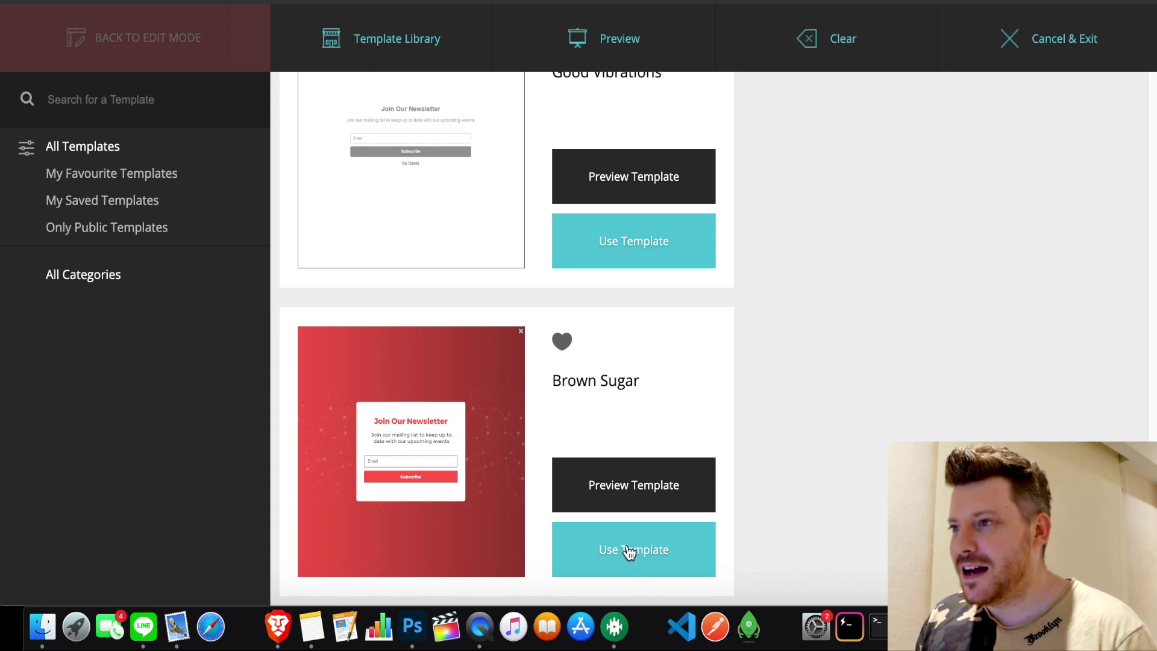
{"action": "left_click", "coordinate": [620, 491]}
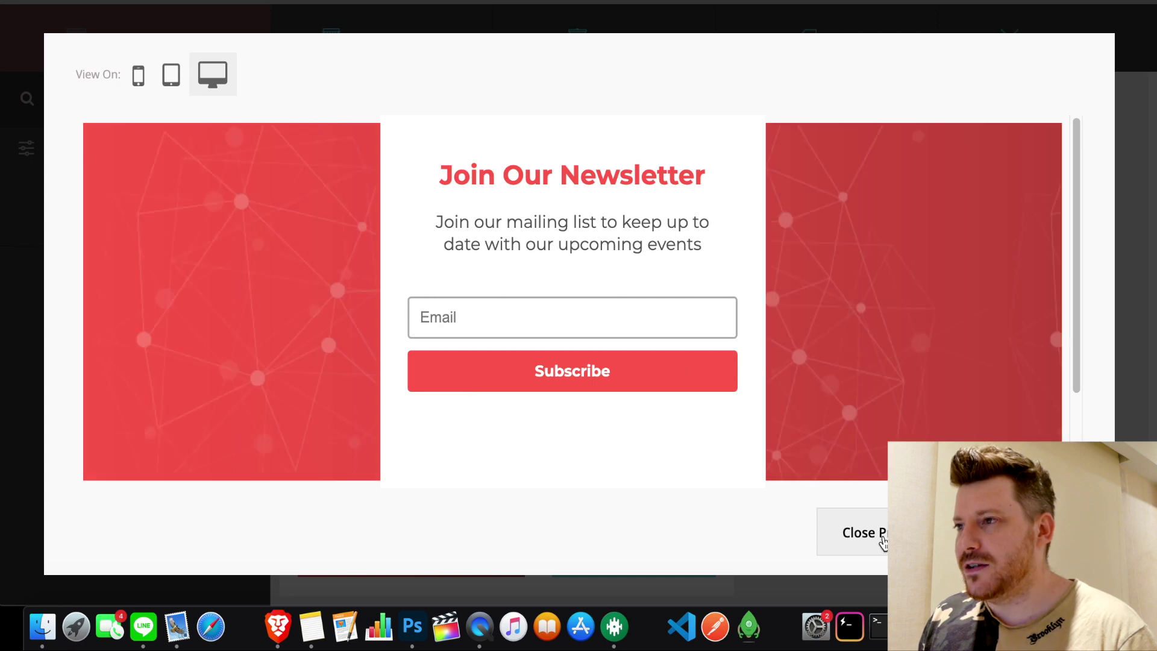
{"action": "left_click", "coordinate": [904, 532]}
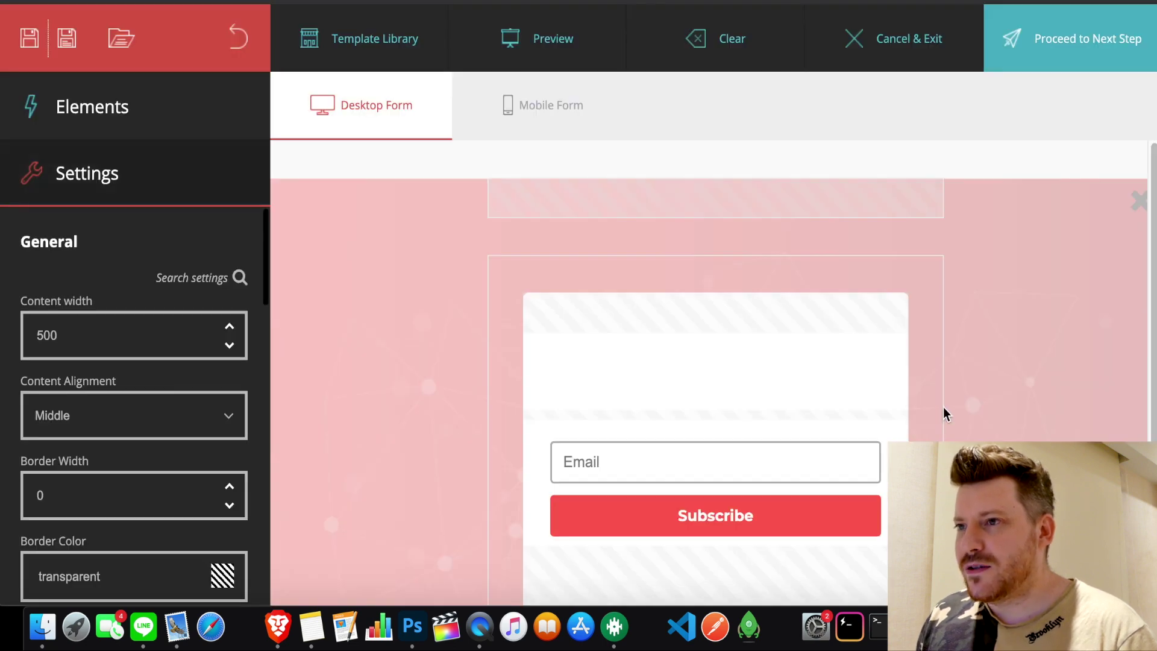
Review the form's element list and Mobile Form view, then return to Desktop Form
{"action": "scroll", "coordinate": [998, 362], "scroll_direction": "down", "scroll_amount": 5}
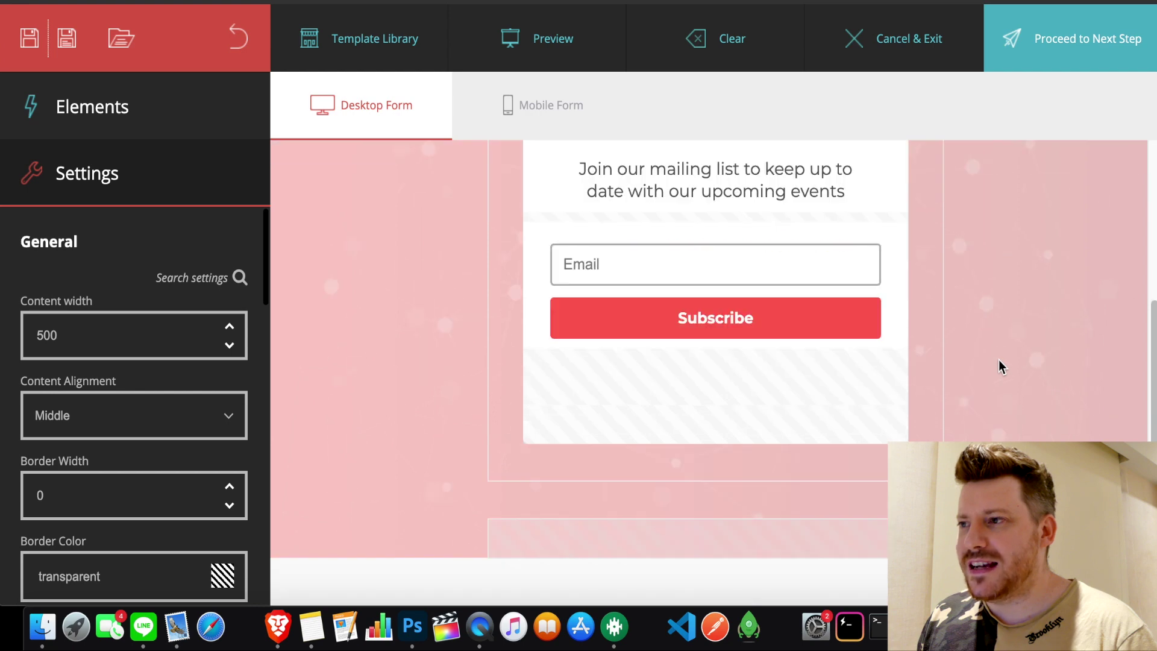
{"action": "scroll", "coordinate": [998, 360], "scroll_direction": "up", "scroll_amount": 5}
{"action": "scroll", "coordinate": [997, 362], "scroll_direction": "down", "scroll_amount": 3}
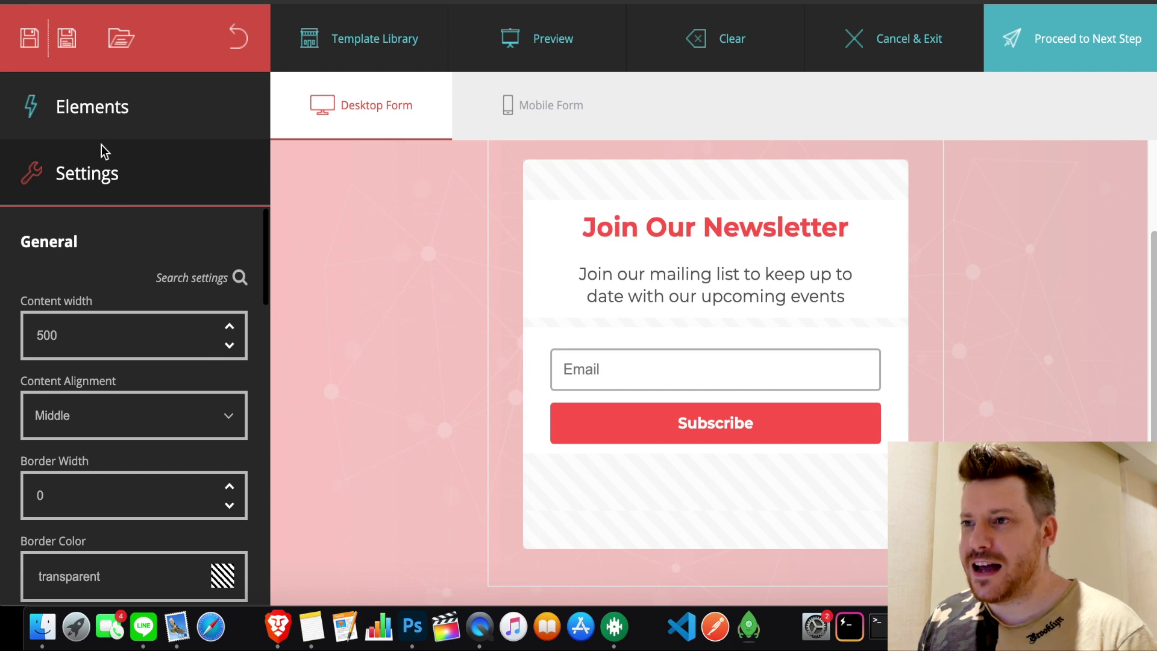
{"action": "left_click", "coordinate": [96, 130]}
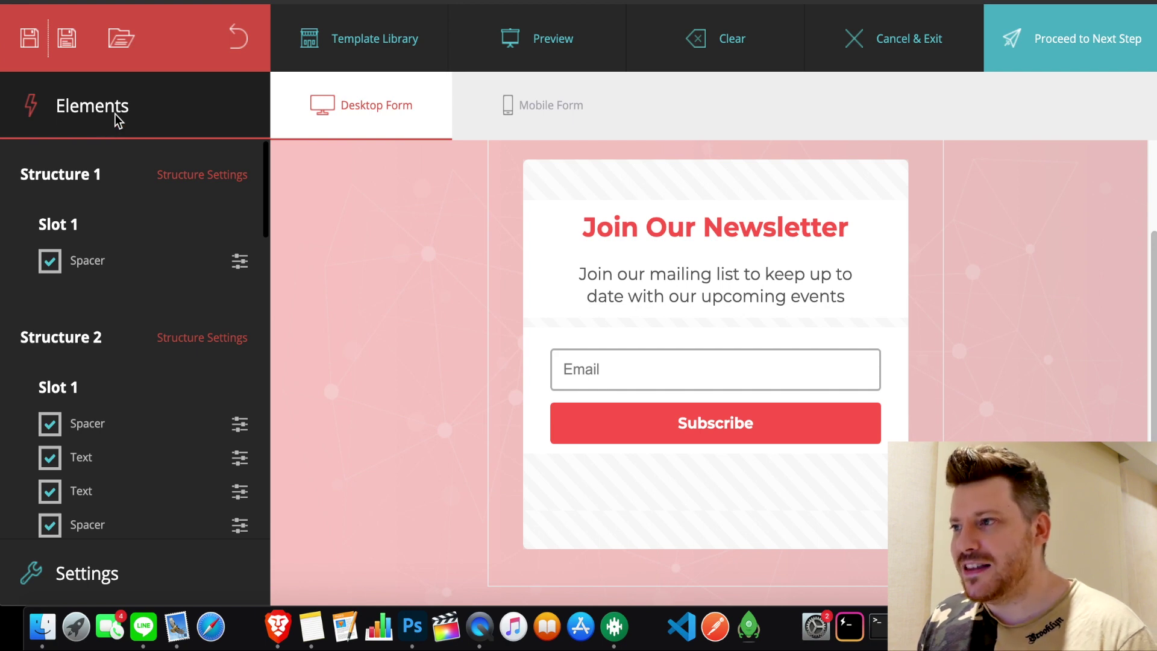
{"action": "left_click", "coordinate": [530, 103]}
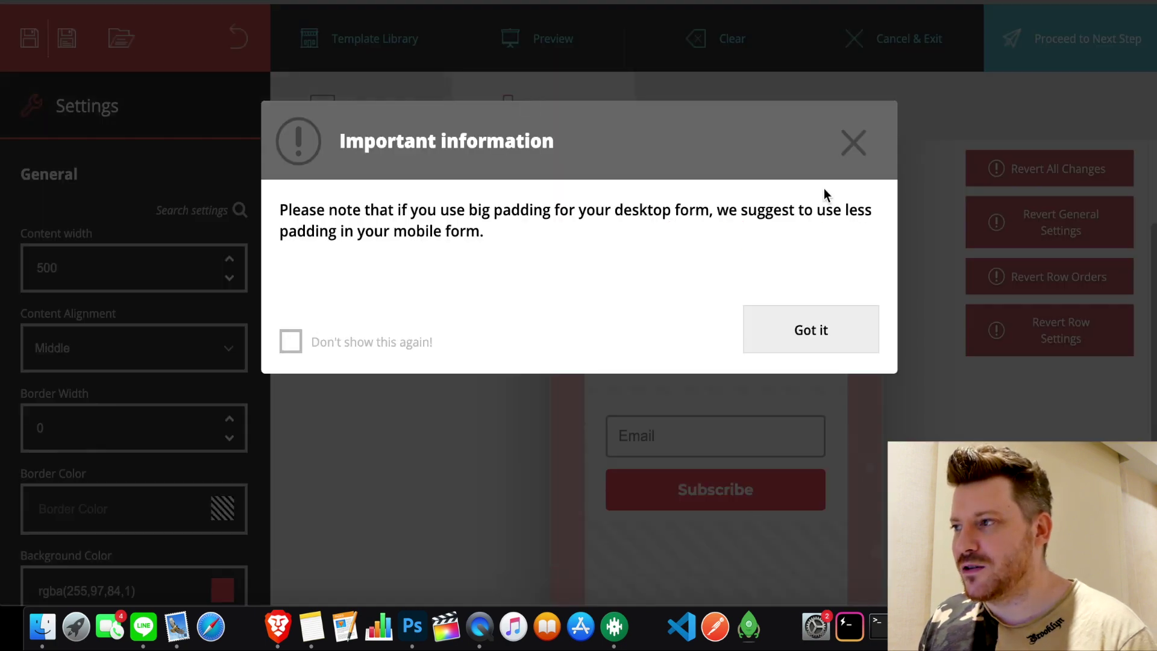
{"action": "left_click", "coordinate": [827, 333]}
{"action": "scroll", "coordinate": [872, 306], "scroll_direction": "down", "scroll_amount": 3}
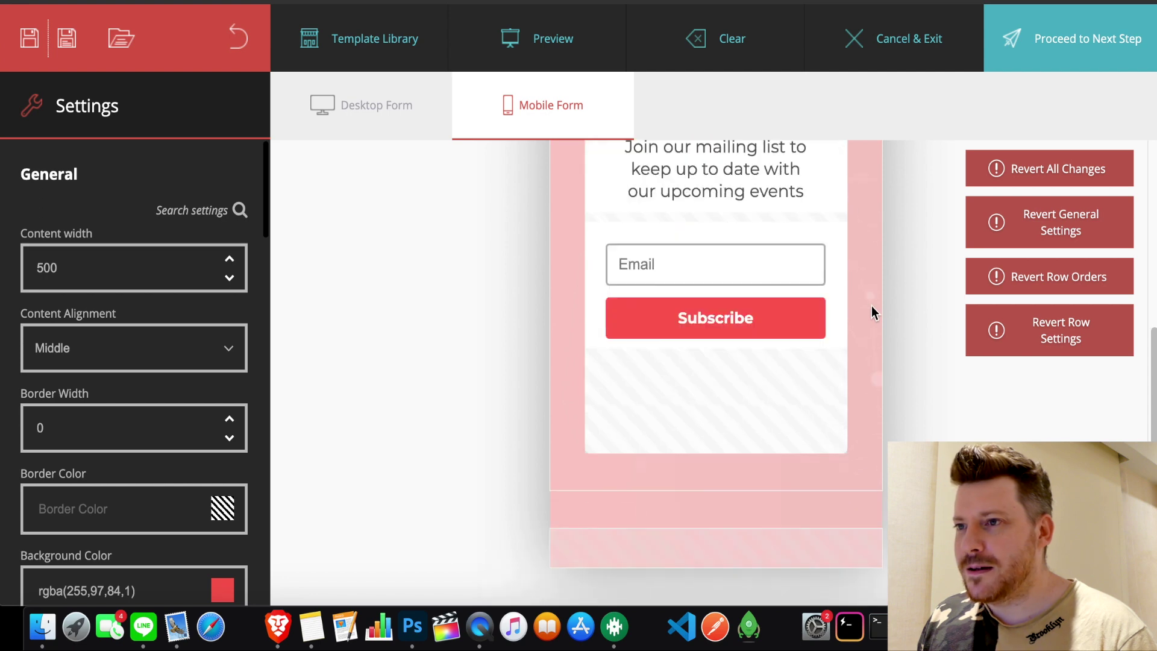
{"action": "scroll", "coordinate": [346, 157], "scroll_direction": "up", "scroll_amount": 4}
{"action": "left_click", "coordinate": [343, 118]}
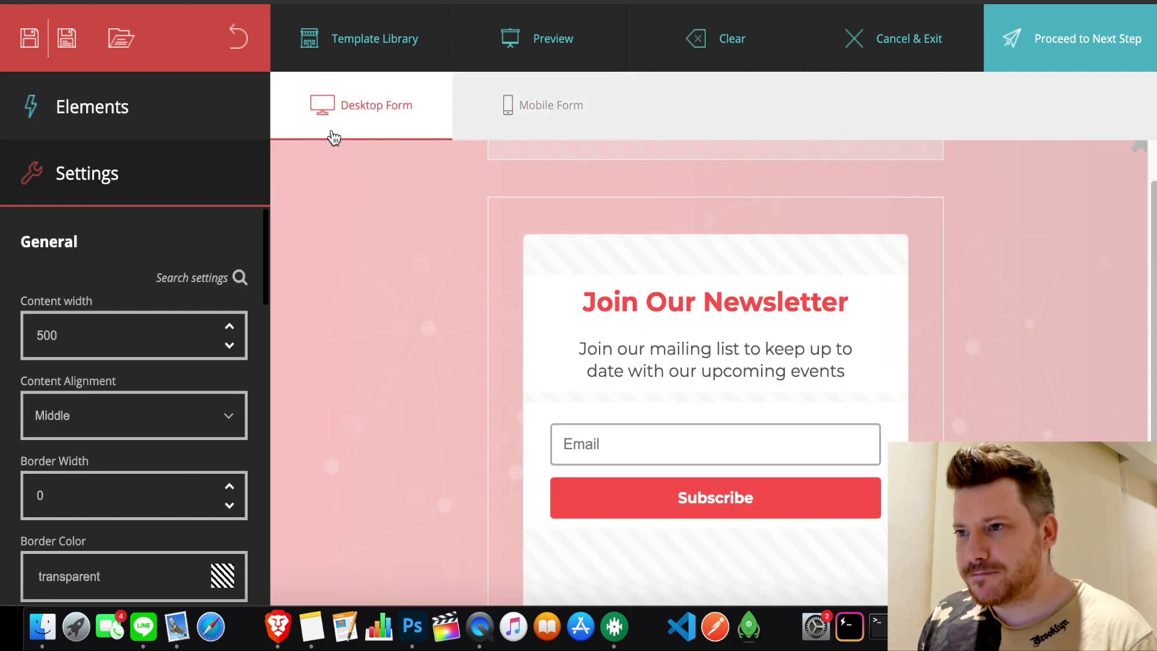
Exit the form designer via Cancel & Exit, confirming with OK
{"action": "left_click", "coordinate": [102, 109]}
{"action": "scroll", "coordinate": [107, 301], "scroll_direction": "down", "scroll_amount": 5}
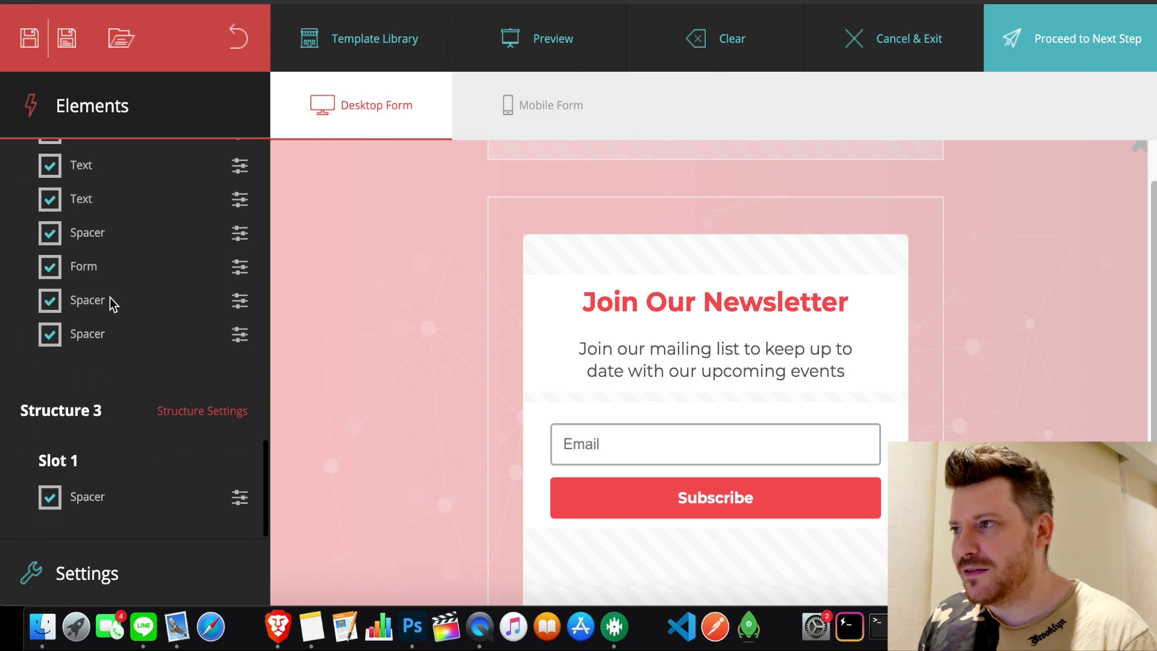
{"action": "scroll", "coordinate": [117, 297], "scroll_direction": "up", "scroll_amount": 5}
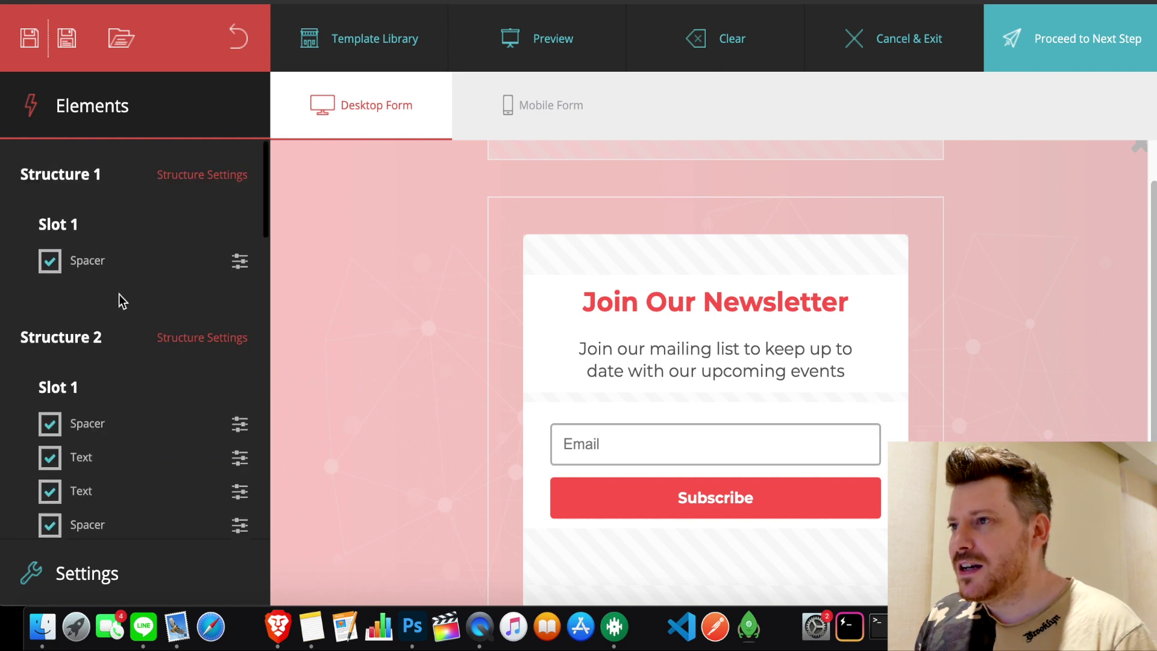
{"action": "left_click", "coordinate": [916, 40]}
{"action": "left_click", "coordinate": [816, 301]}
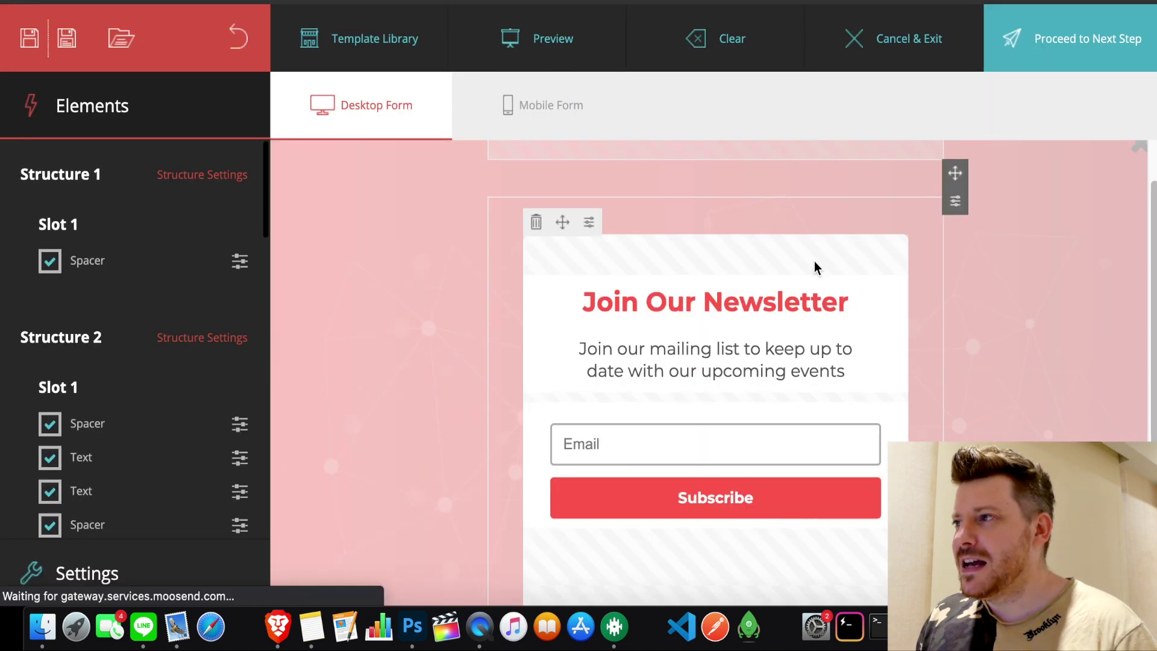
{"action": "left_click", "coordinate": [895, 42]}
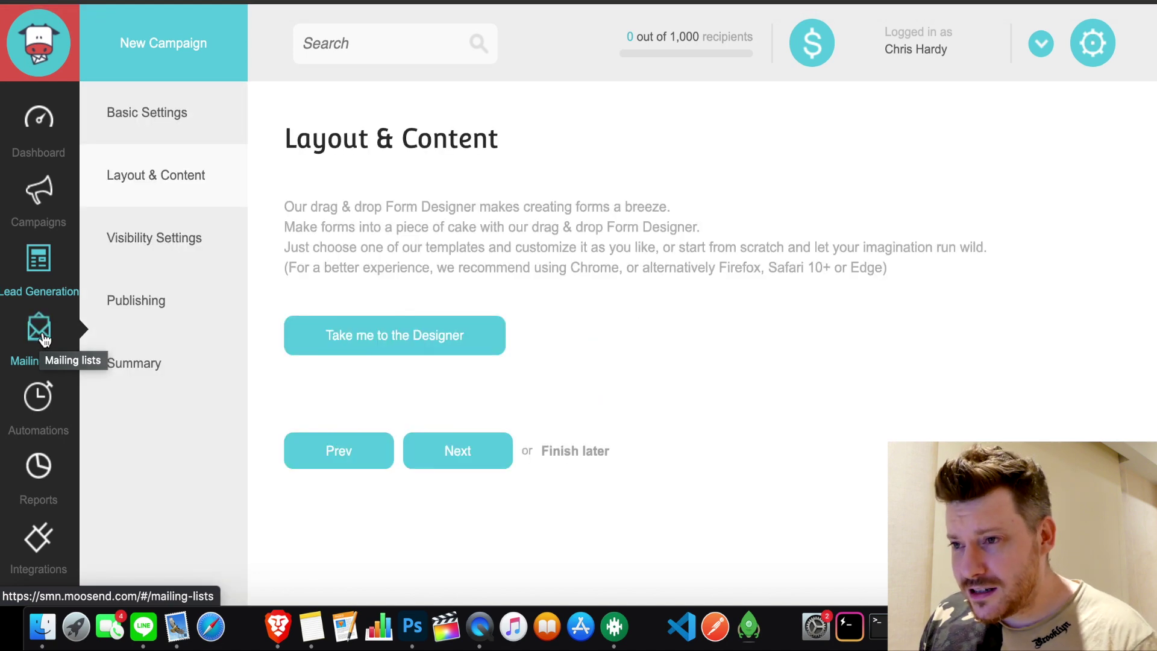
From the Automations list, create a new automation using the Welcome email sequence recipe
{"action": "left_click", "coordinate": [34, 410]}
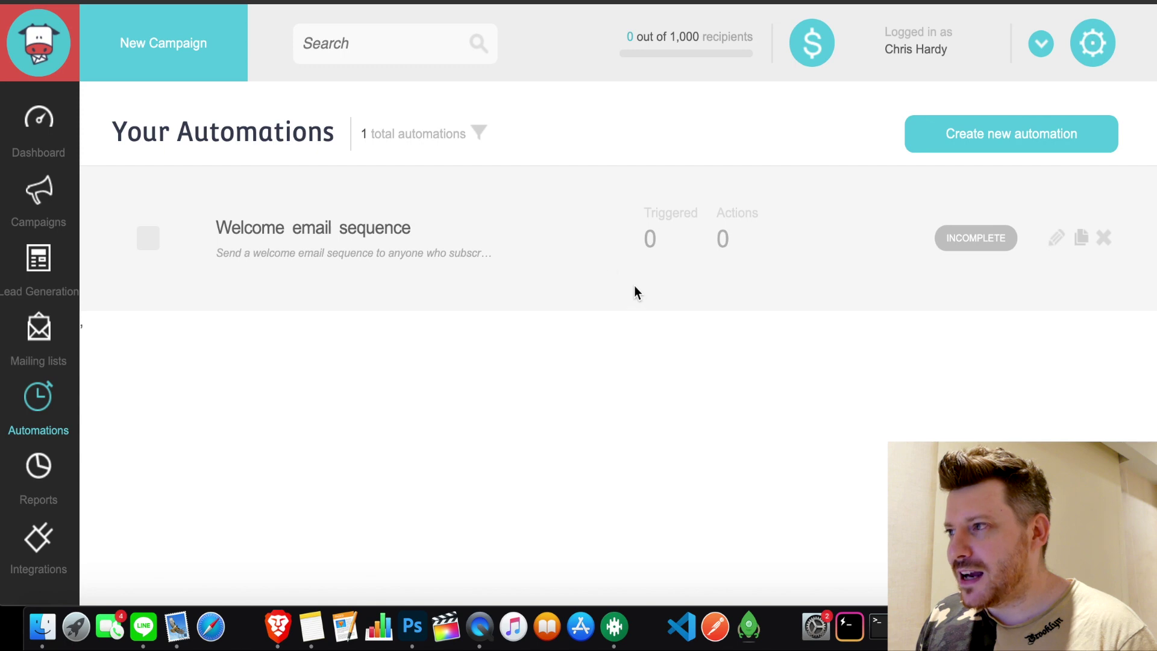
{"action": "left_click", "coordinate": [989, 138]}
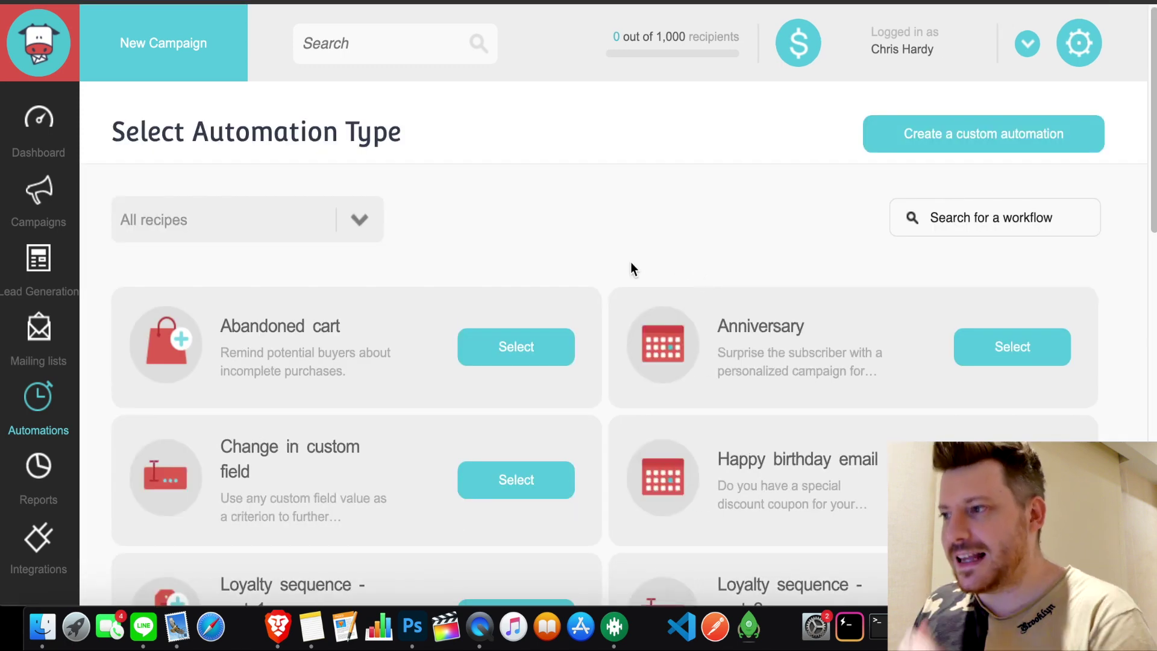
{"action": "scroll", "coordinate": [638, 241], "scroll_direction": "down", "scroll_amount": 10}
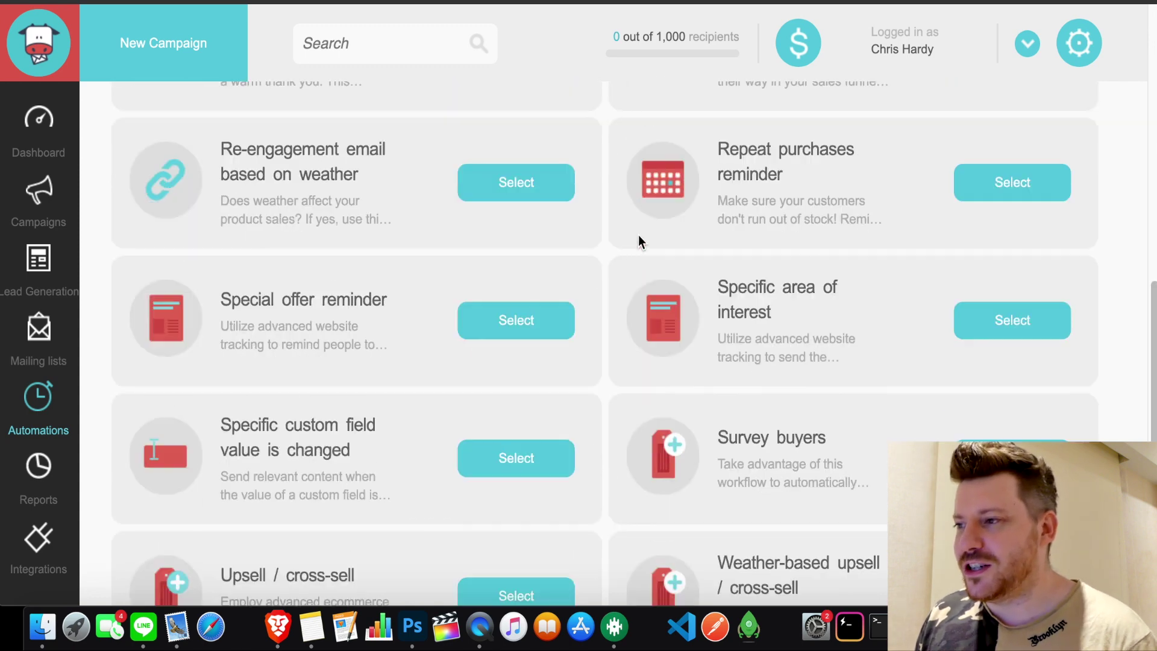
{"action": "scroll", "coordinate": [638, 241], "scroll_direction": "down", "scroll_amount": 4}
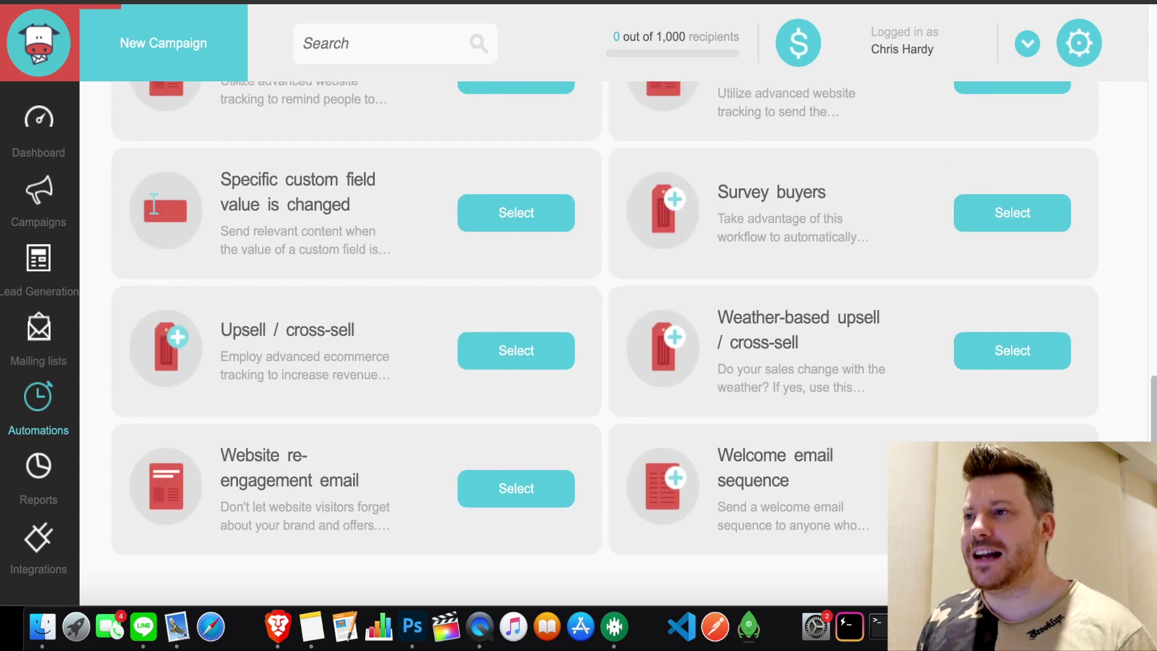
{"action": "left_click", "coordinate": [1012, 488]}
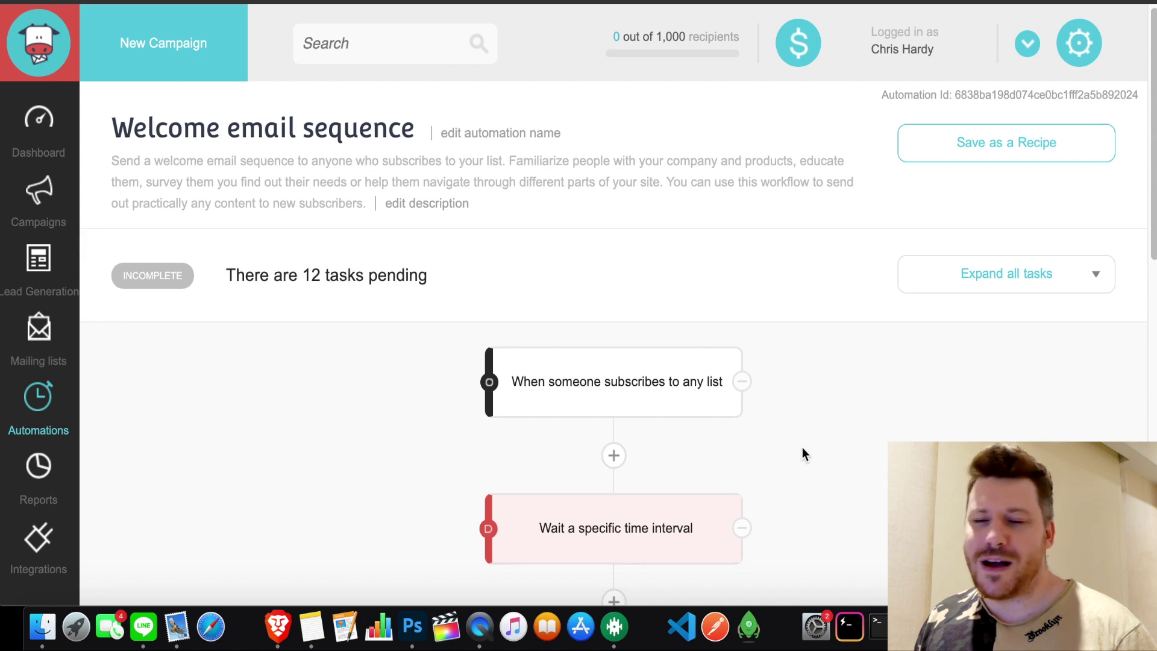
Review the subscription trigger settings, keeping it firing only on first subscription
{"action": "scroll", "coordinate": [801, 453], "scroll_direction": "down", "scroll_amount": 3}
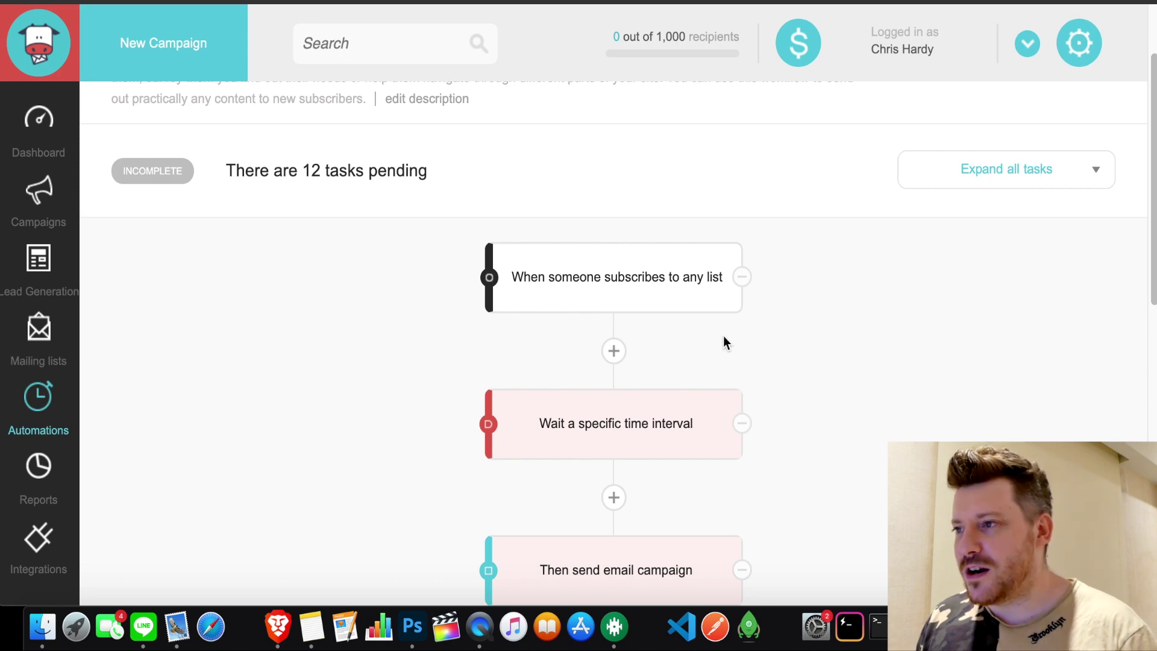
{"action": "left_click", "coordinate": [634, 309]}
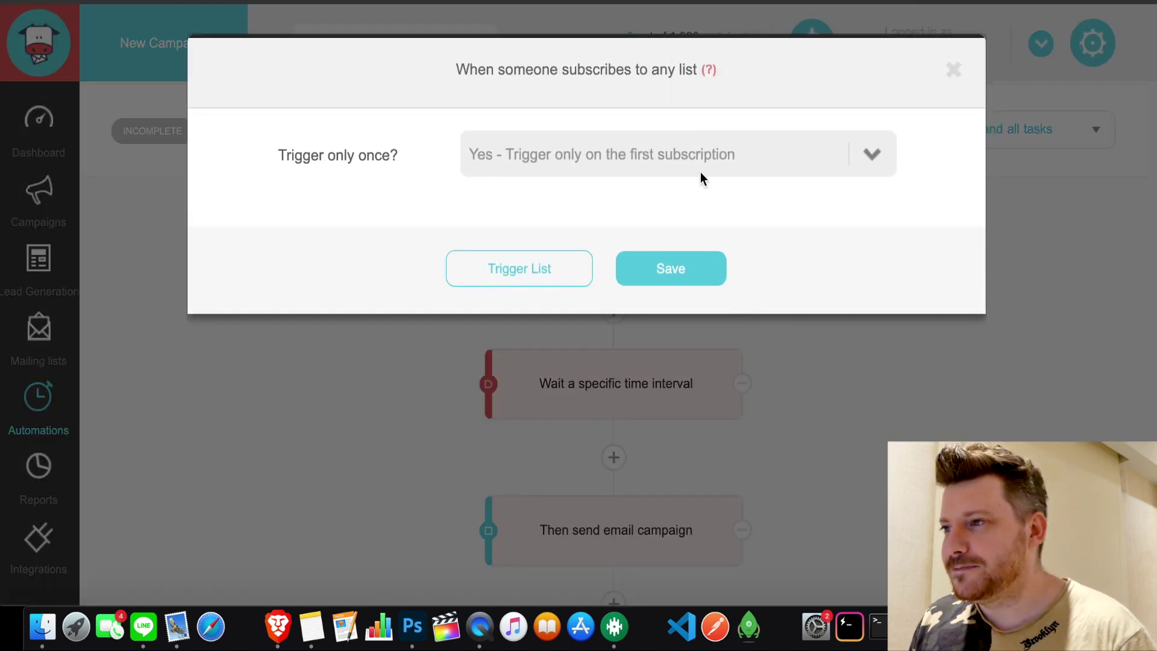
{"action": "left_click", "coordinate": [705, 151]}
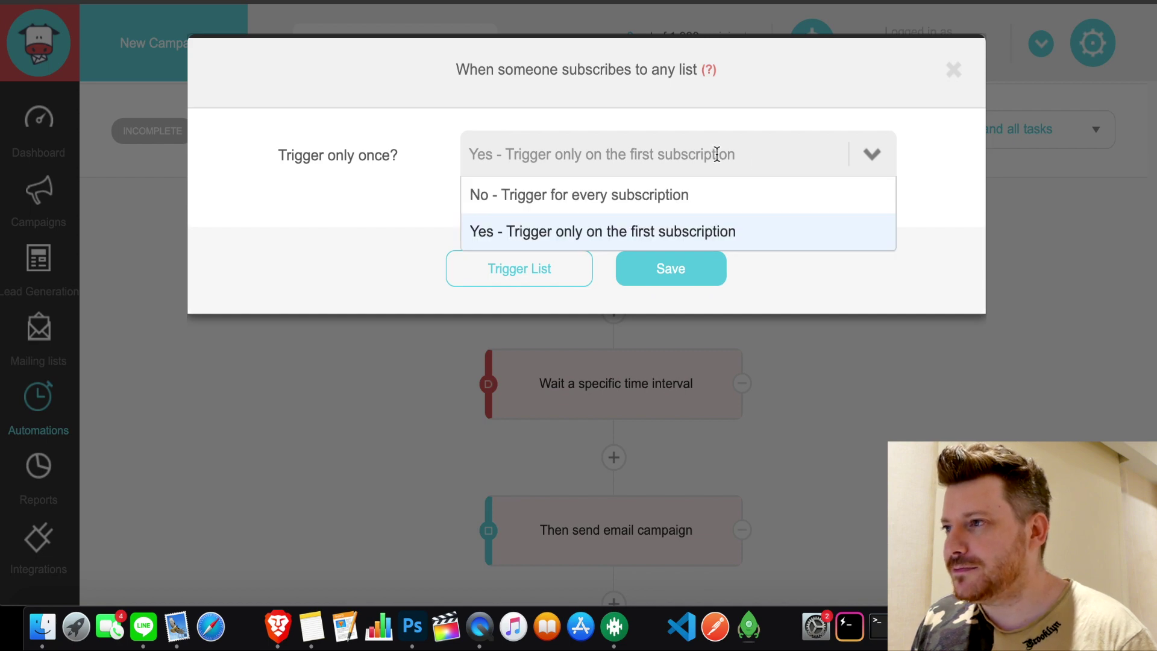
{"action": "left_click", "coordinate": [953, 183]}
{"action": "left_click", "coordinate": [955, 73]}
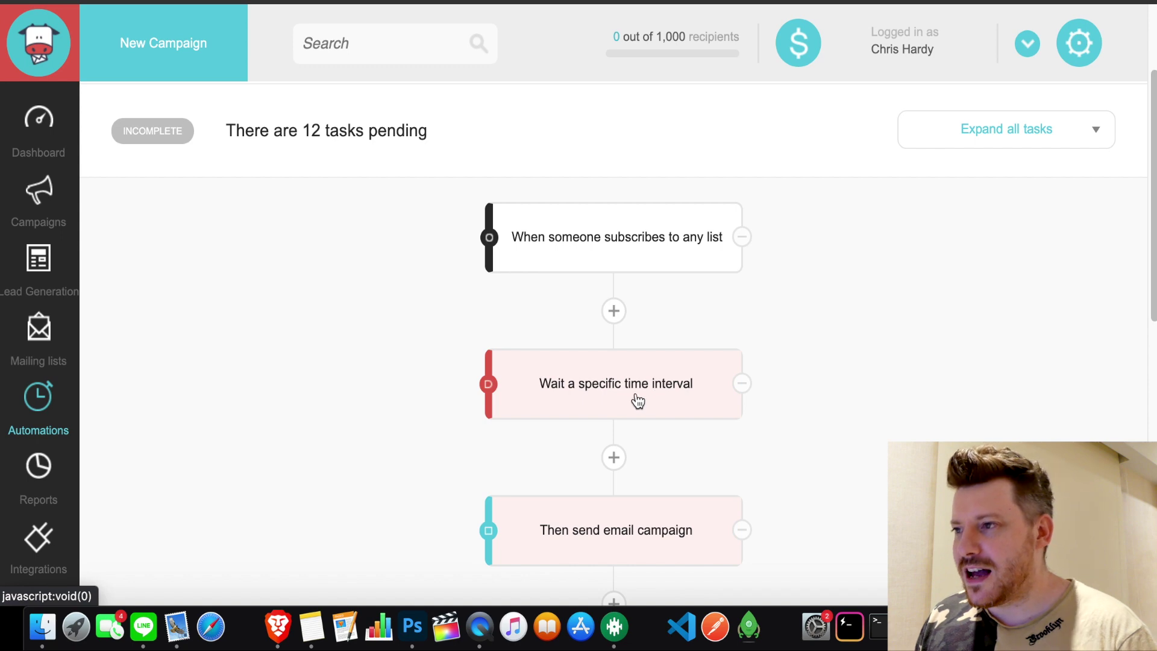
Check the wait step's options, keep the time-interval wait, and bring up the step-type chooser
{"action": "left_click", "coordinate": [639, 400]}
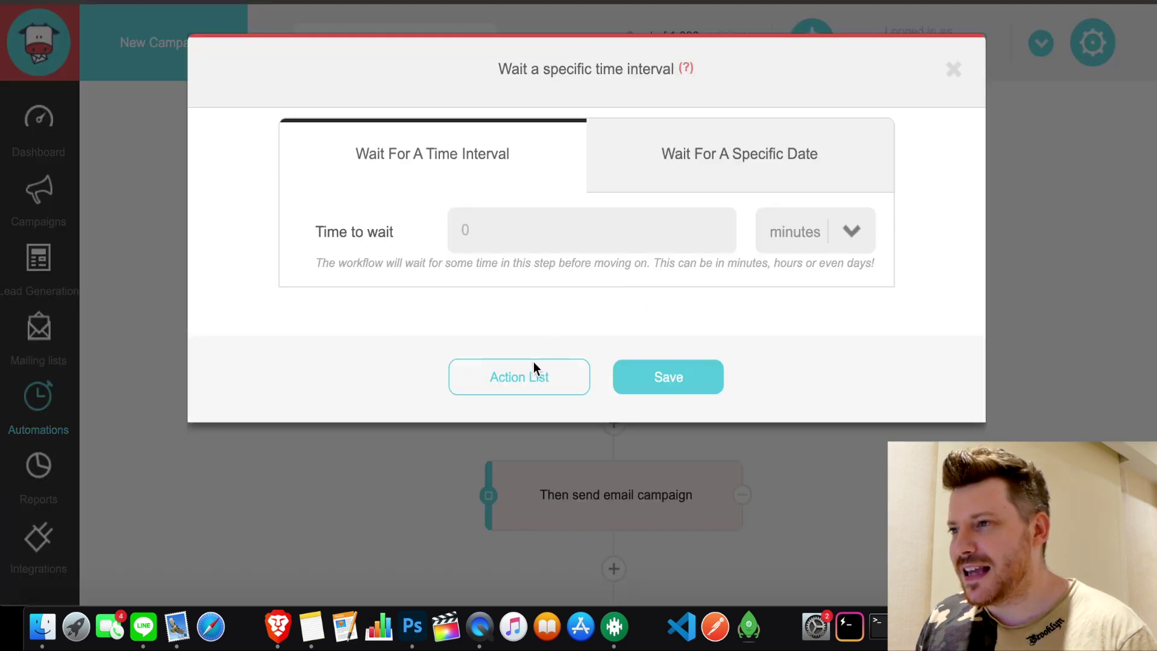
{"action": "left_click", "coordinate": [712, 155]}
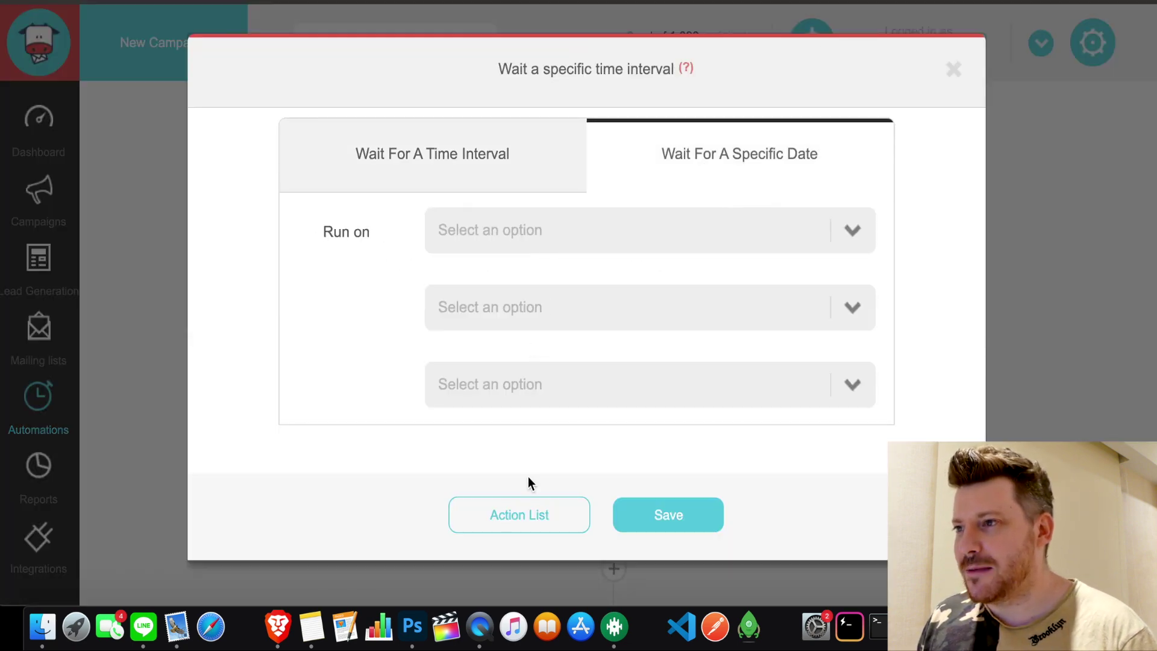
{"action": "left_click", "coordinate": [440, 152]}
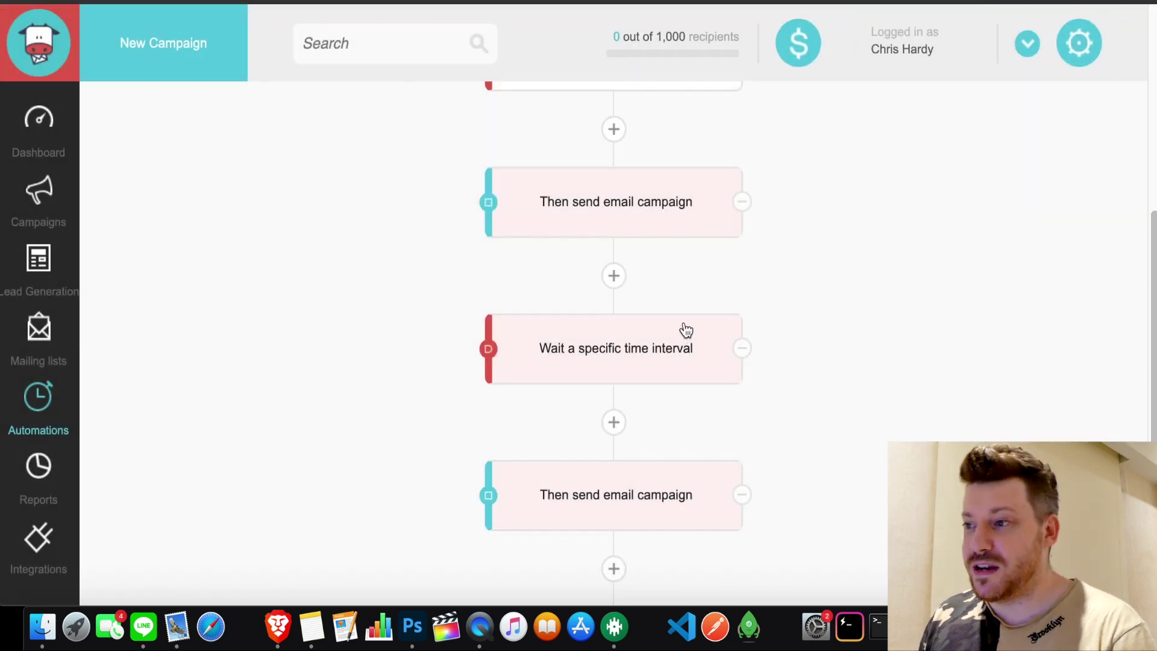
{"action": "scroll", "coordinate": [662, 377], "scroll_direction": "down", "scroll_amount": 3}
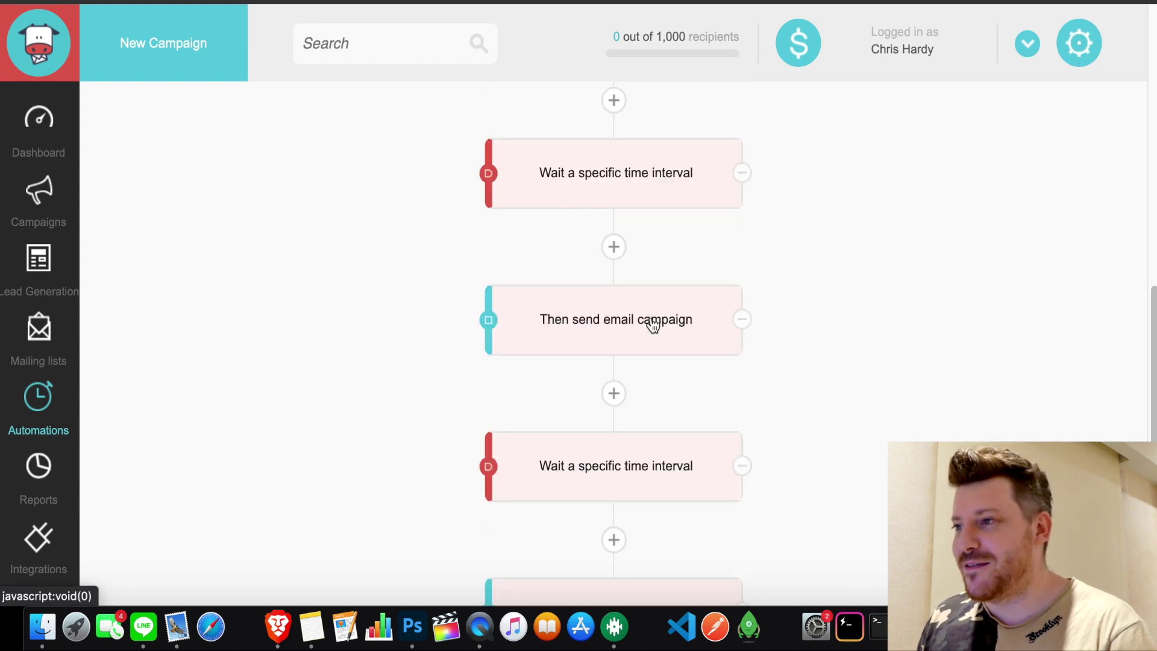
{"action": "scroll", "coordinate": [653, 323], "scroll_direction": "down", "scroll_amount": 2}
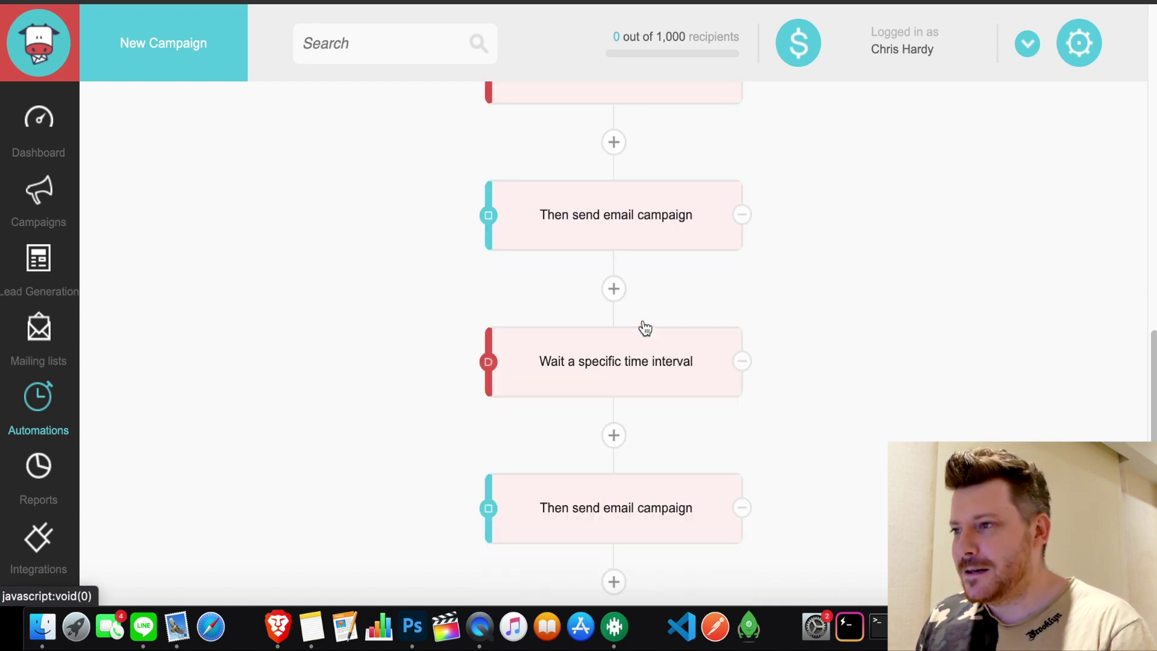
{"action": "left_click", "coordinate": [614, 289]}
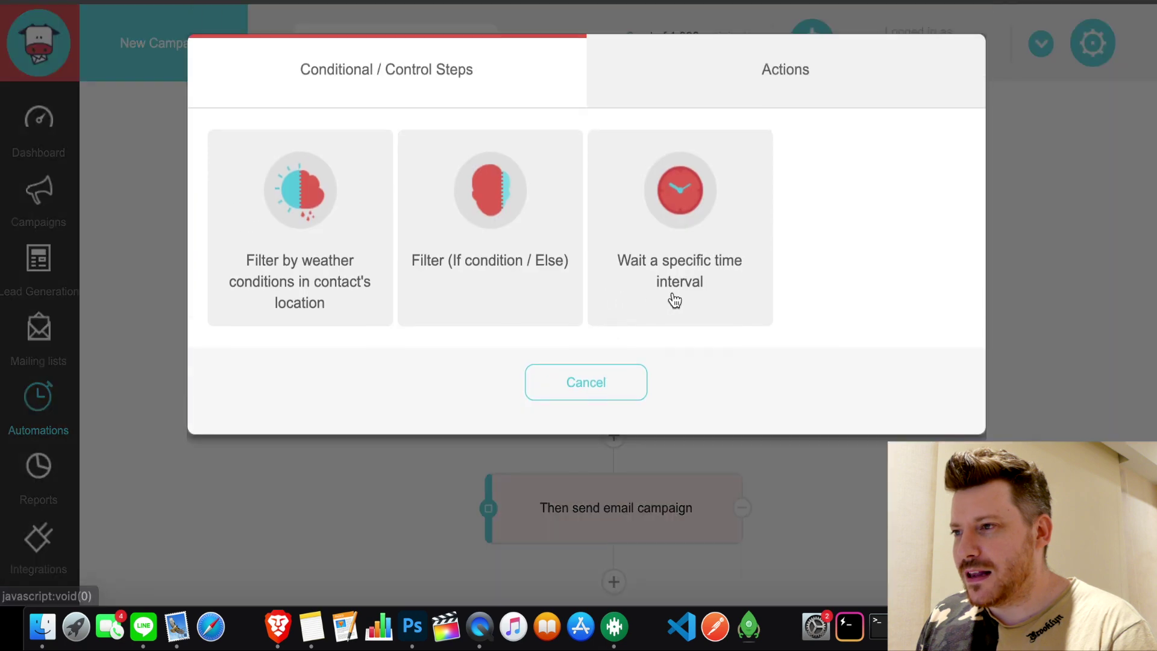
Add an If/Else filter step that applies to any mailing list
{"action": "left_click", "coordinate": [526, 211]}
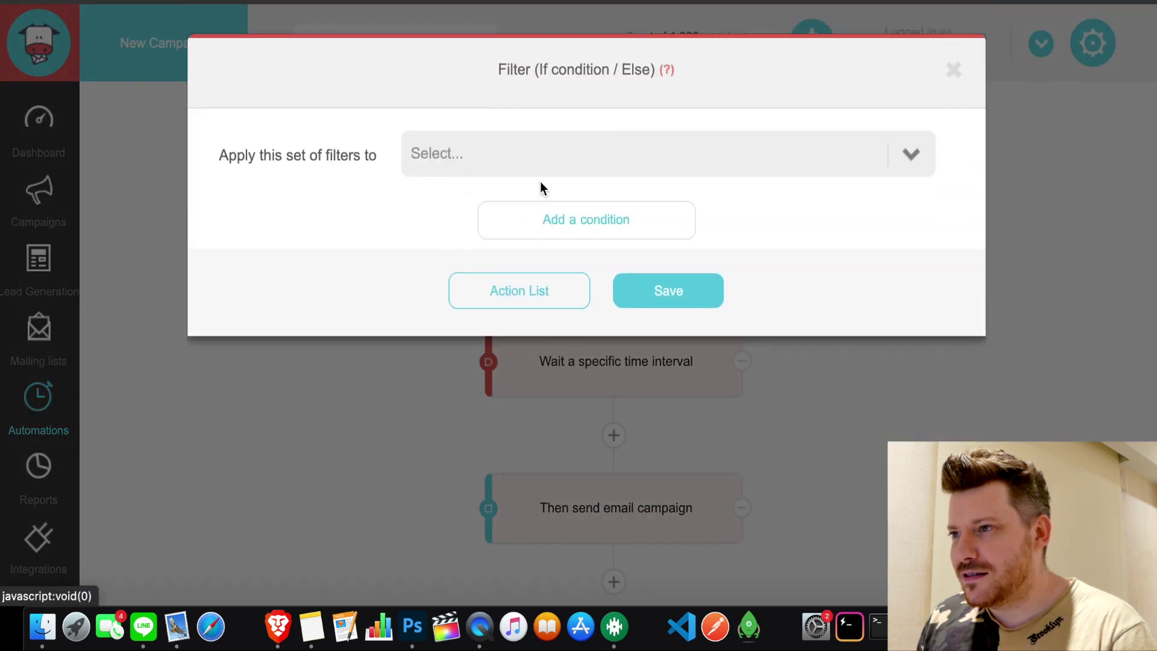
{"action": "left_click", "coordinate": [576, 155]}
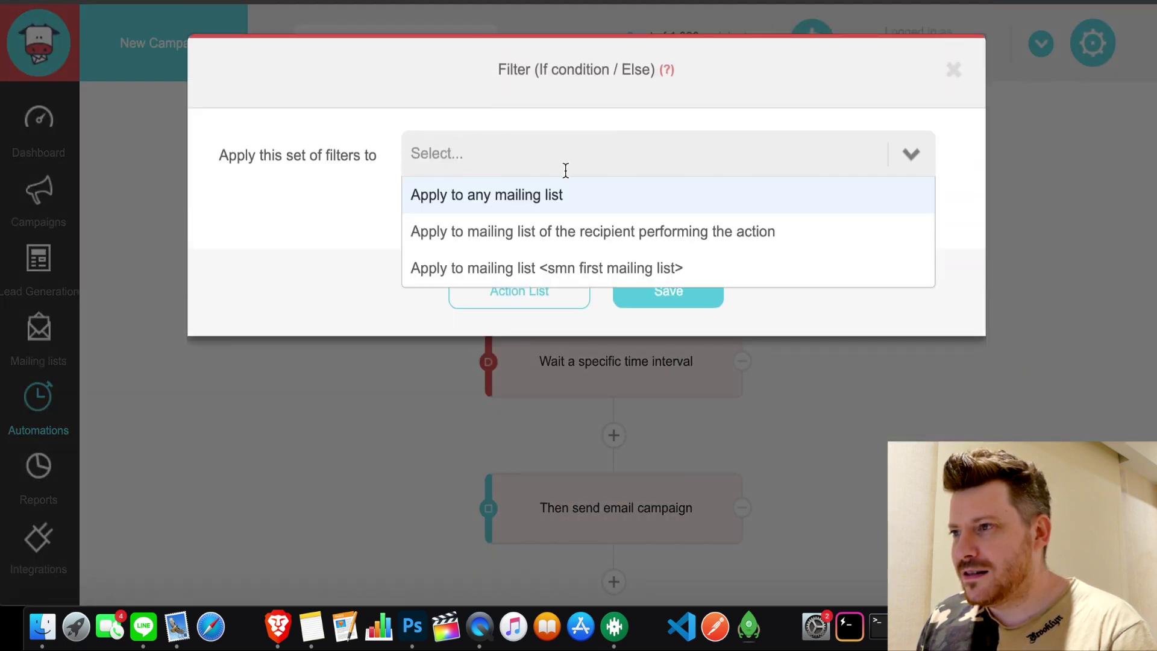
{"action": "left_click", "coordinate": [556, 193]}
Give the filter a Specific Link URL Clicked condition plus a second, Recipient Email condition
{"action": "left_click", "coordinate": [626, 219]}
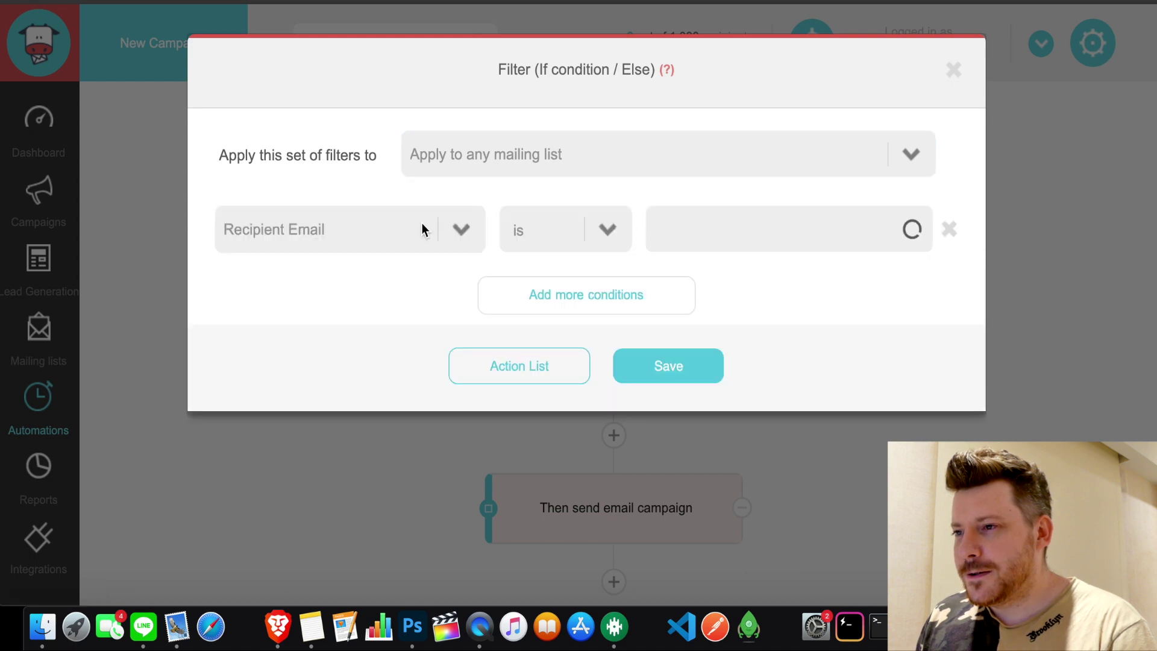
{"action": "left_click", "coordinate": [473, 226]}
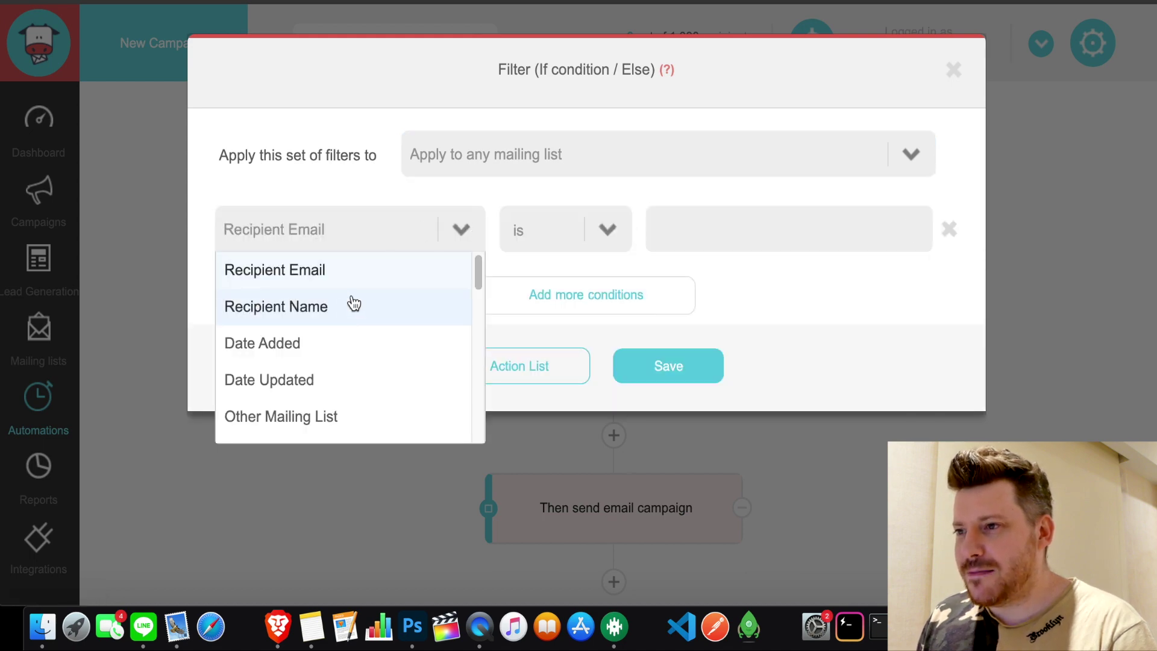
{"action": "scroll", "coordinate": [347, 312], "scroll_direction": "down", "scroll_amount": 3}
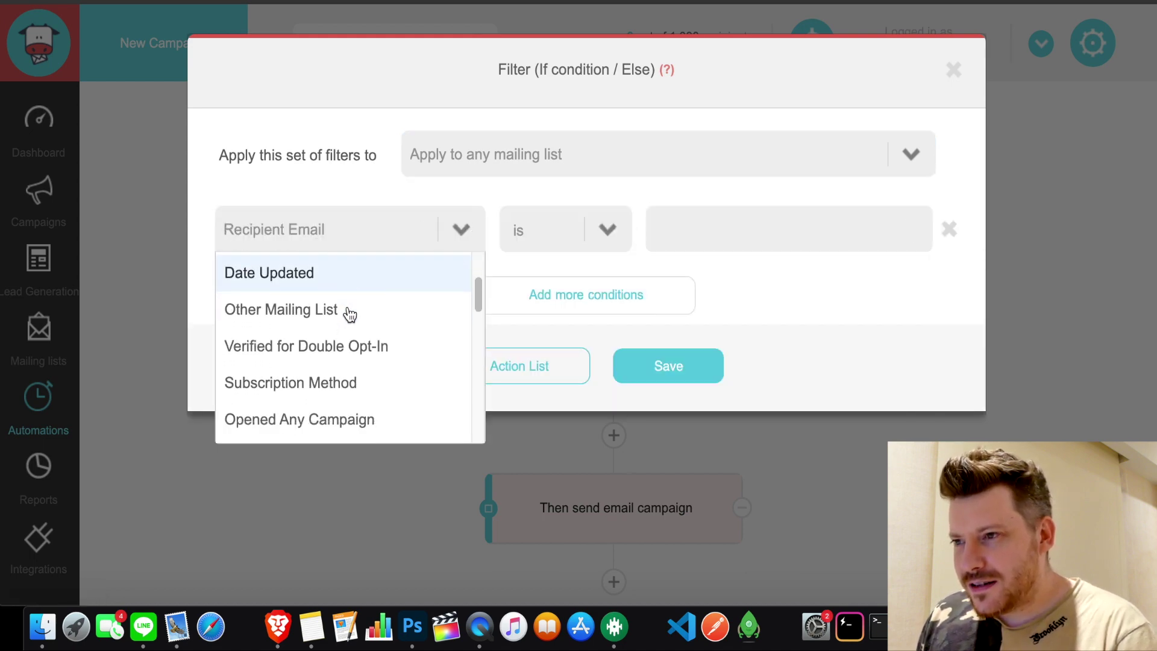
{"action": "scroll", "coordinate": [349, 313], "scroll_direction": "down", "scroll_amount": 2}
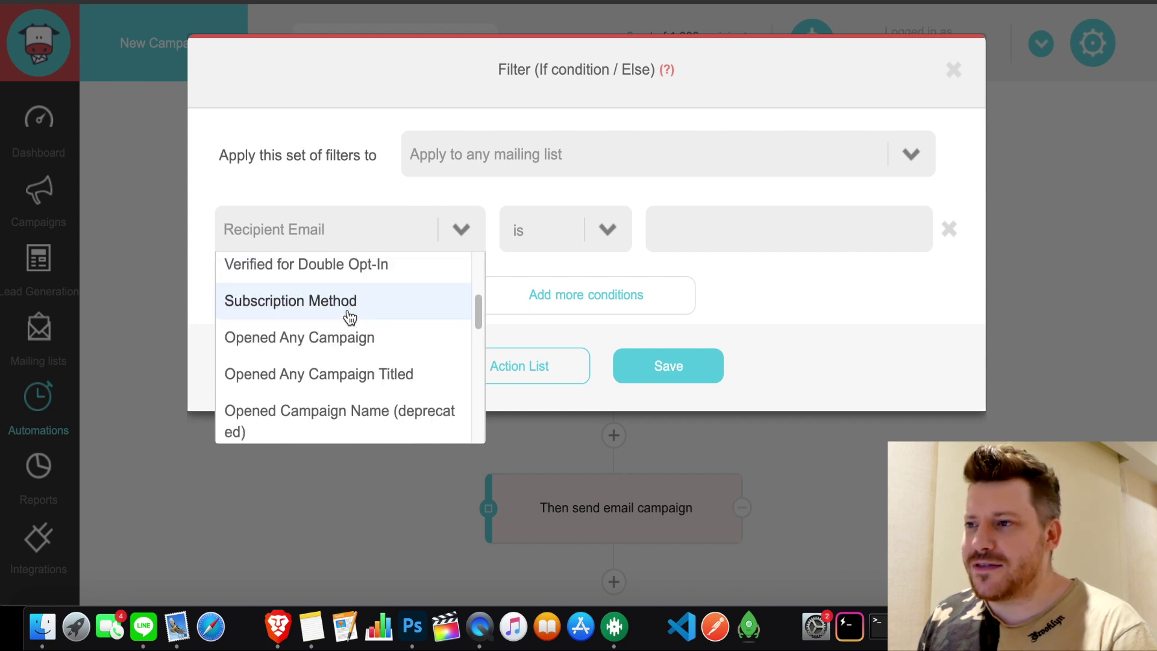
{"action": "scroll", "coordinate": [353, 337], "scroll_direction": "down", "scroll_amount": 4}
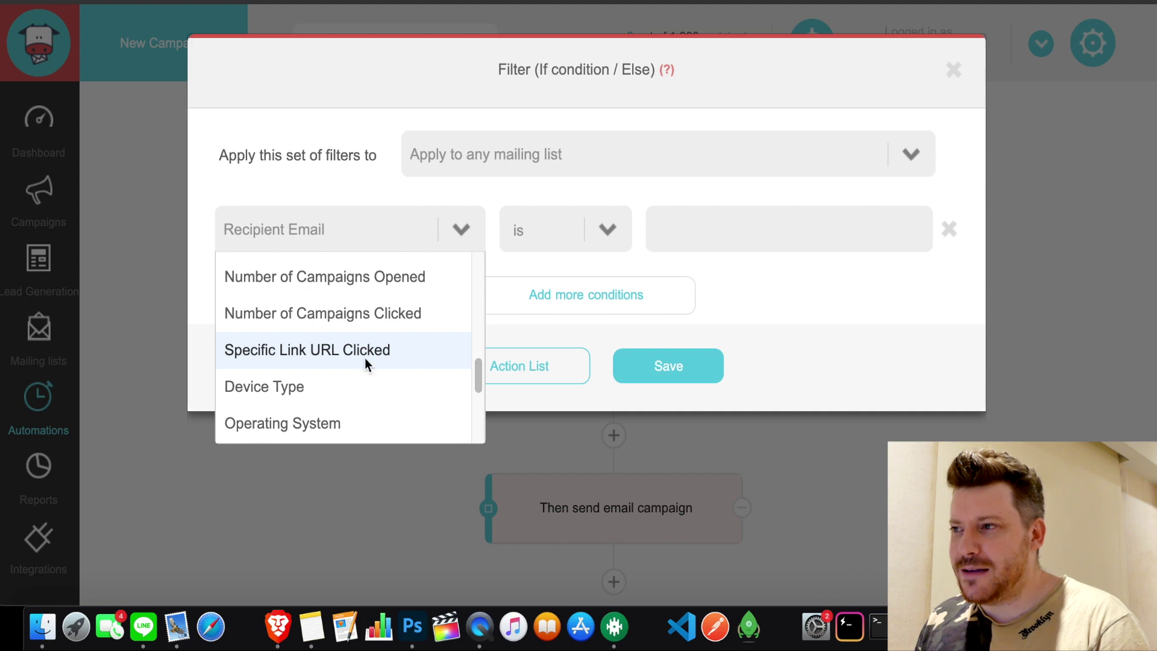
{"action": "left_click", "coordinate": [365, 360]}
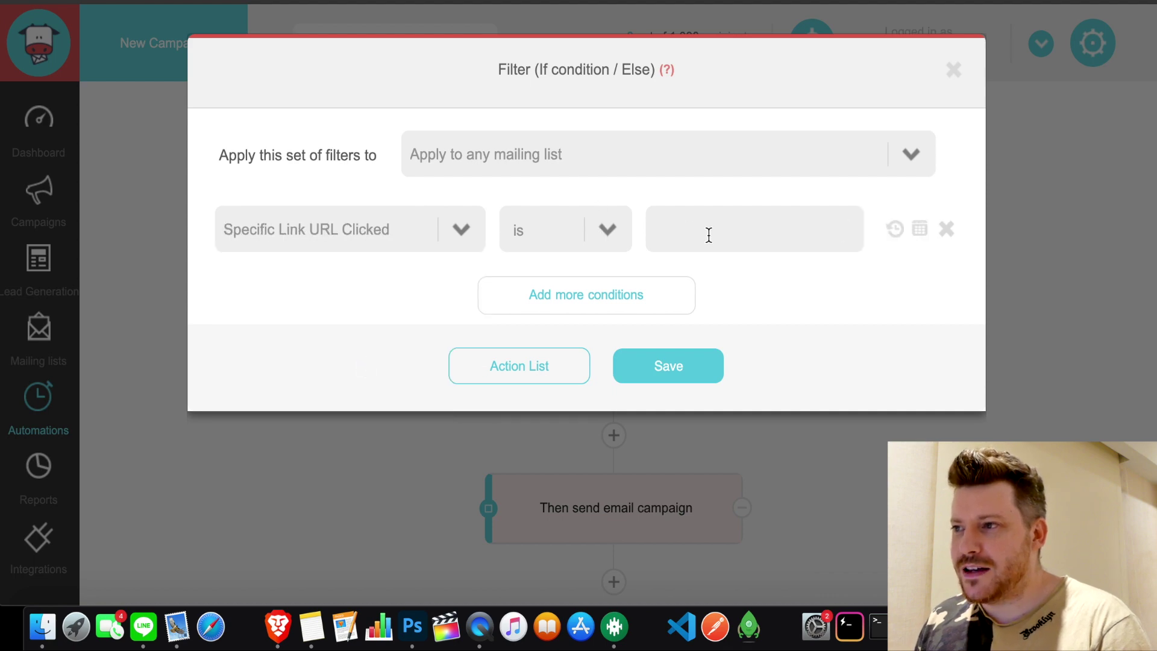
{"action": "left_click", "coordinate": [600, 296]}
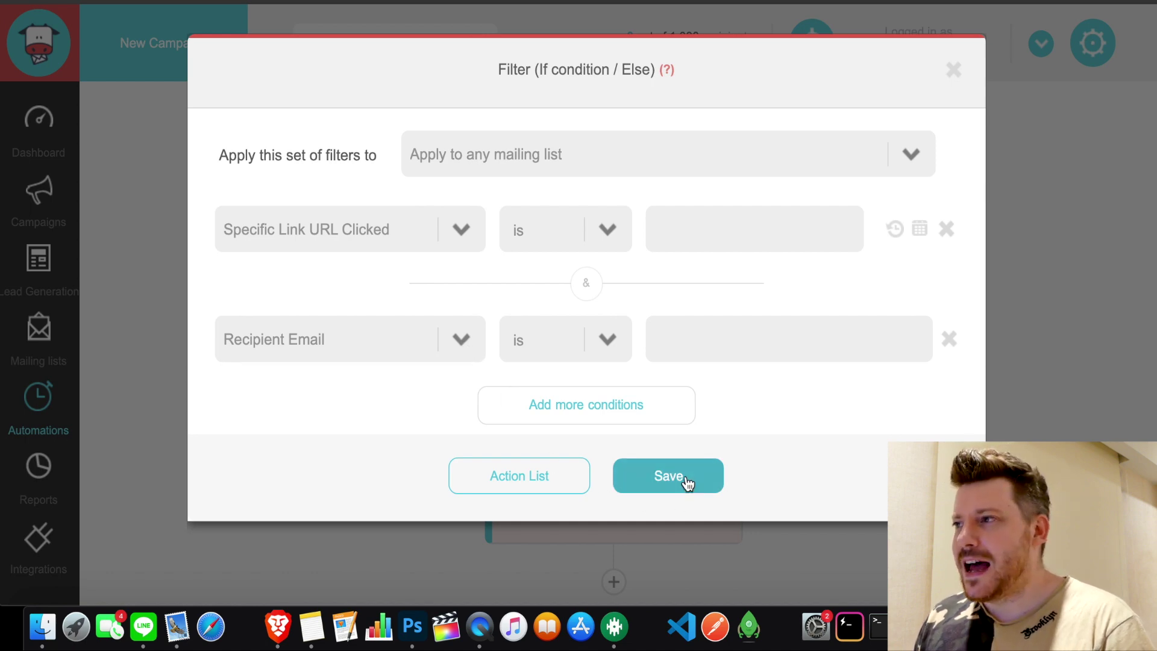
Save the two-condition If/Else filter to the welcome email automation
{"action": "left_click", "coordinate": [953, 69]}
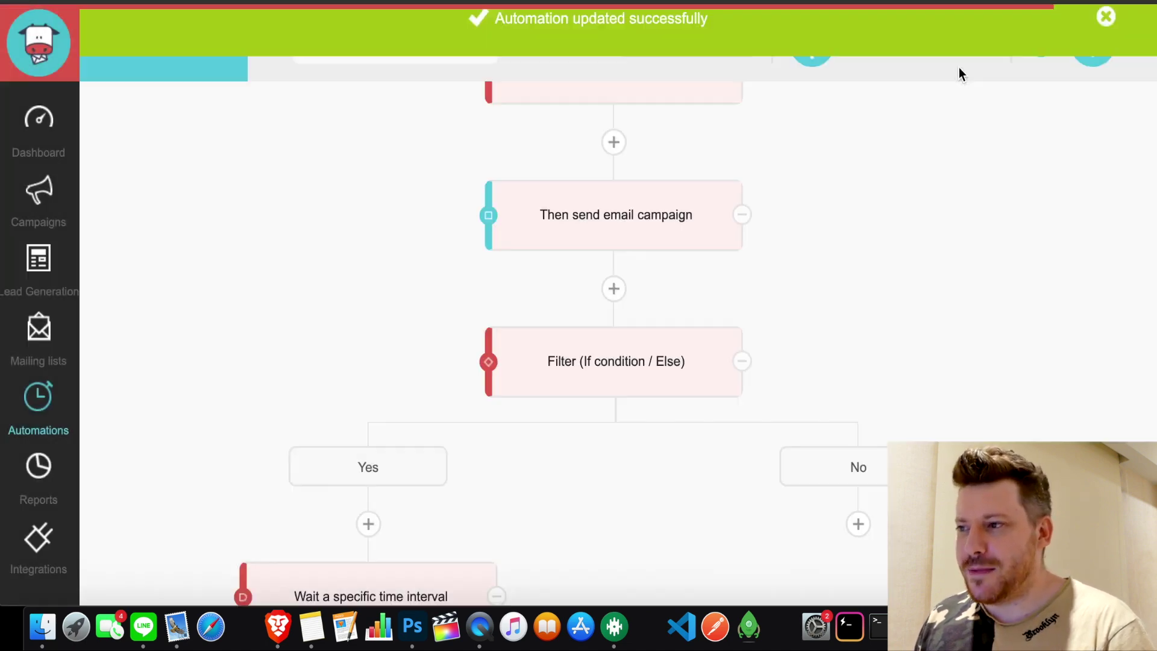
{"action": "scroll", "coordinate": [337, 331], "scroll_direction": "down", "scroll_amount": 5}
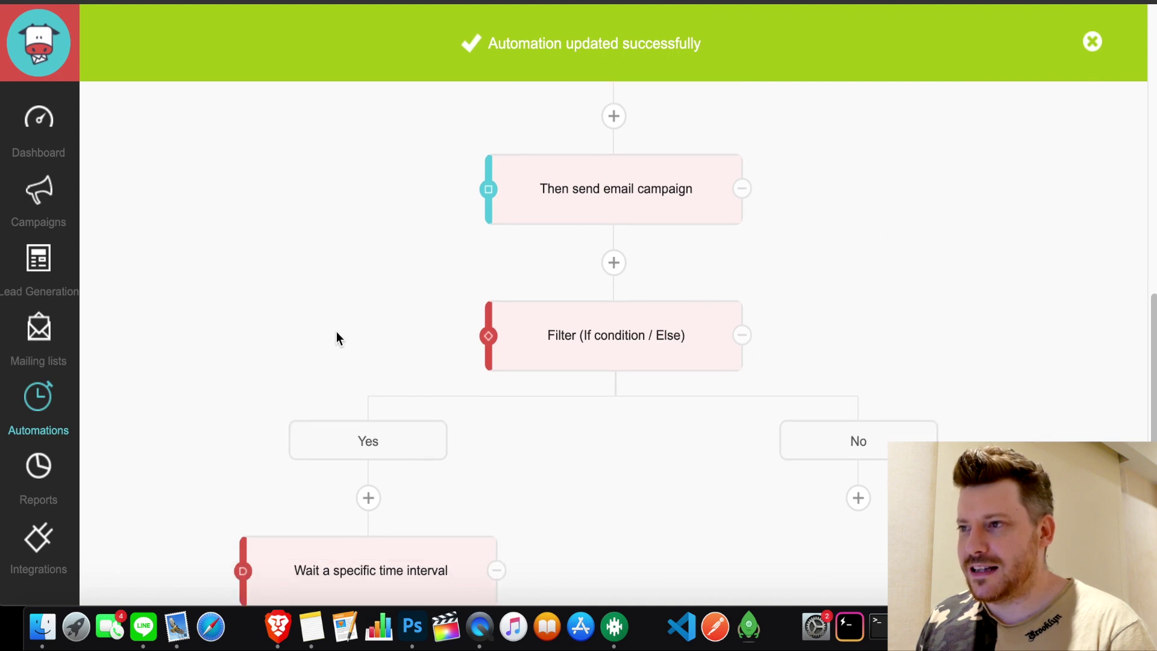
{"action": "scroll", "coordinate": [571, 253], "scroll_direction": "up", "scroll_amount": 1}
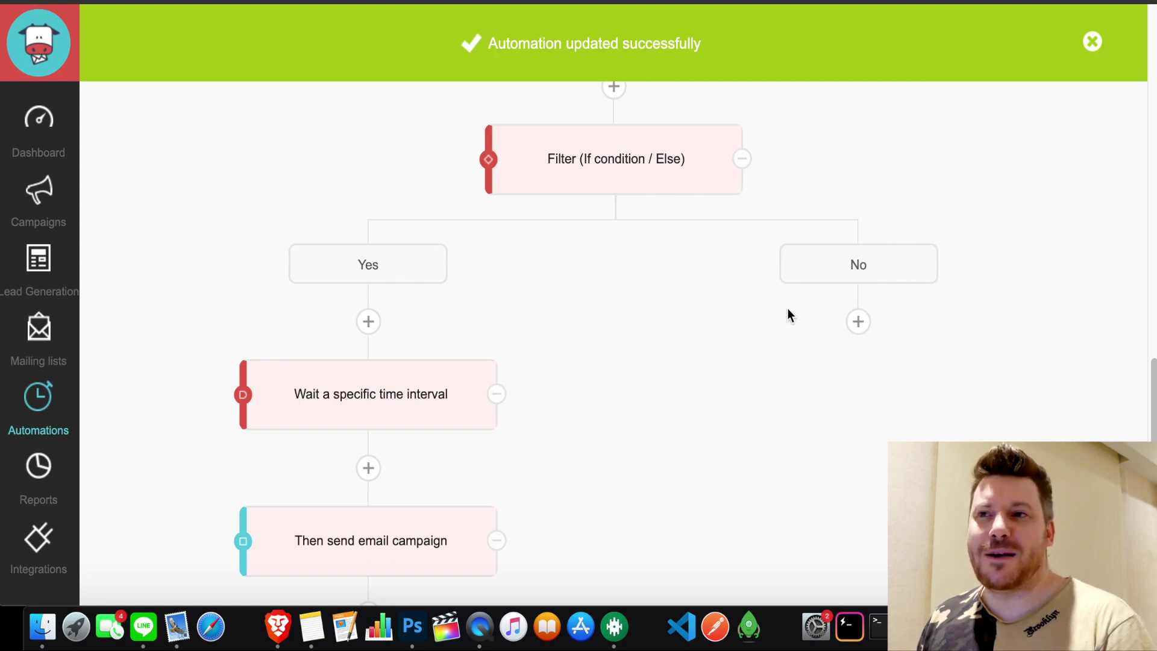
Dismiss the automation updated notice, recheck the filter unchanged, and go to Reports
{"action": "left_click", "coordinate": [1092, 43]}
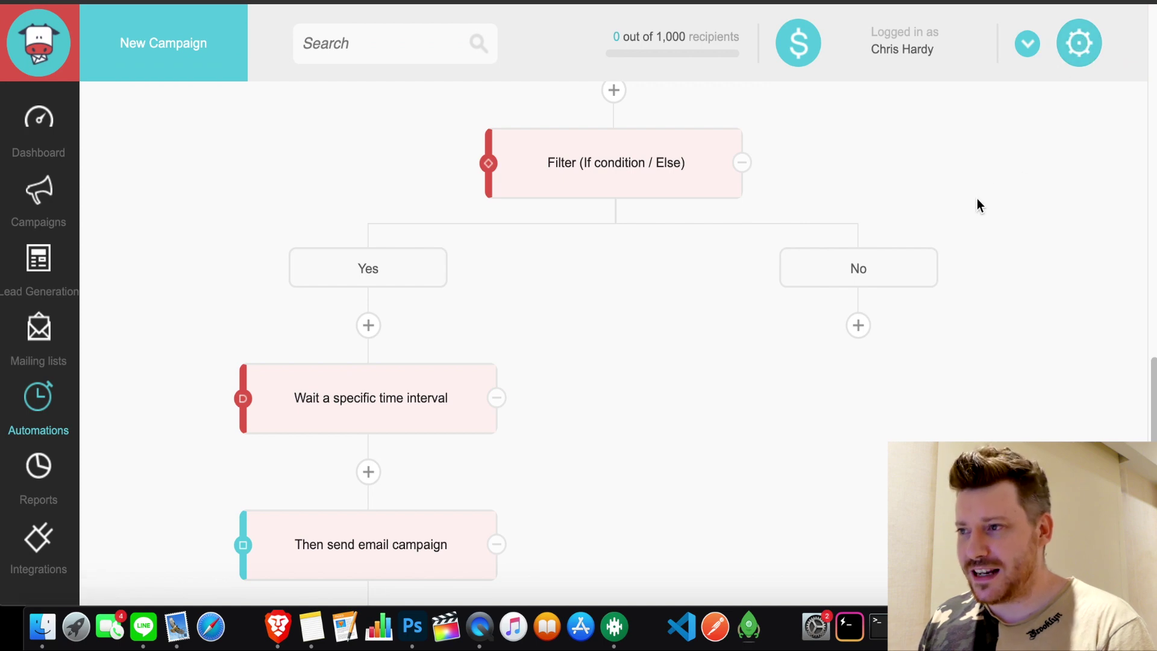
{"action": "left_click", "coordinate": [608, 181]}
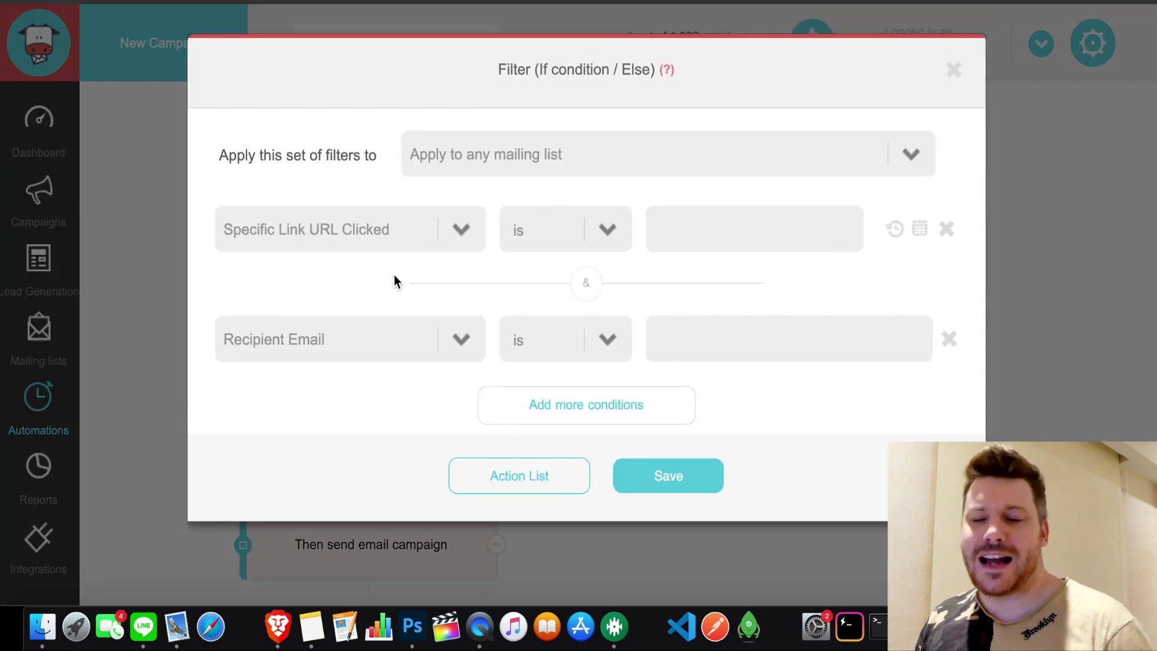
{"action": "left_click", "coordinate": [952, 69]}
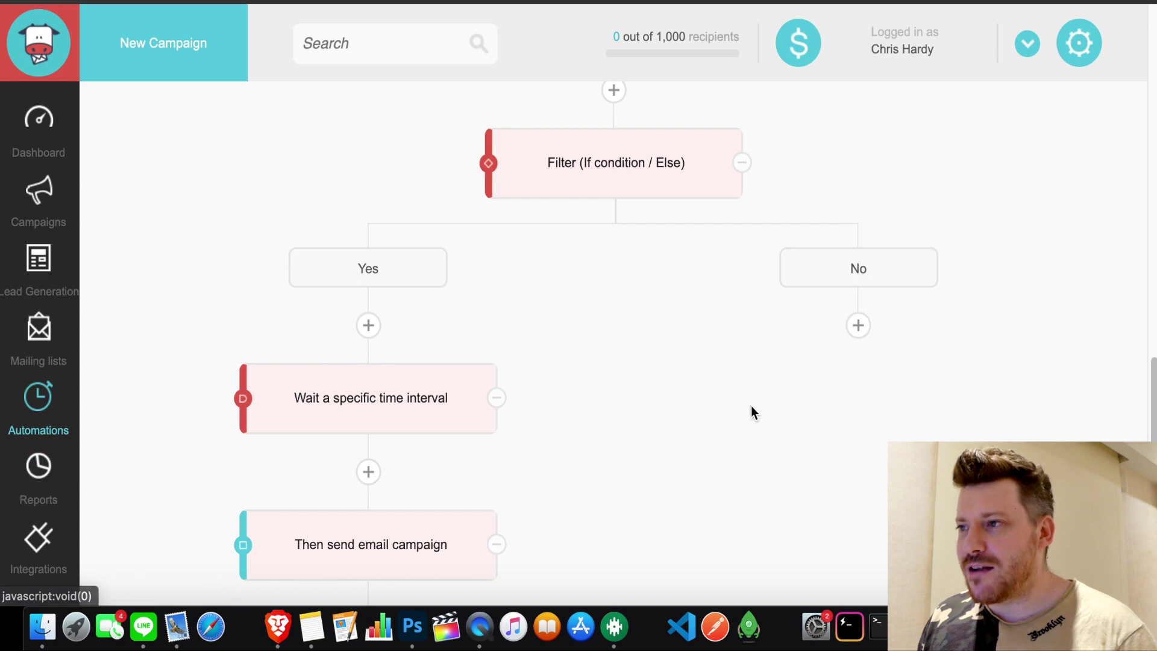
{"action": "scroll", "coordinate": [711, 405], "scroll_direction": "up", "scroll_amount": 3}
{"action": "scroll", "coordinate": [712, 406], "scroll_direction": "down", "scroll_amount": 15}
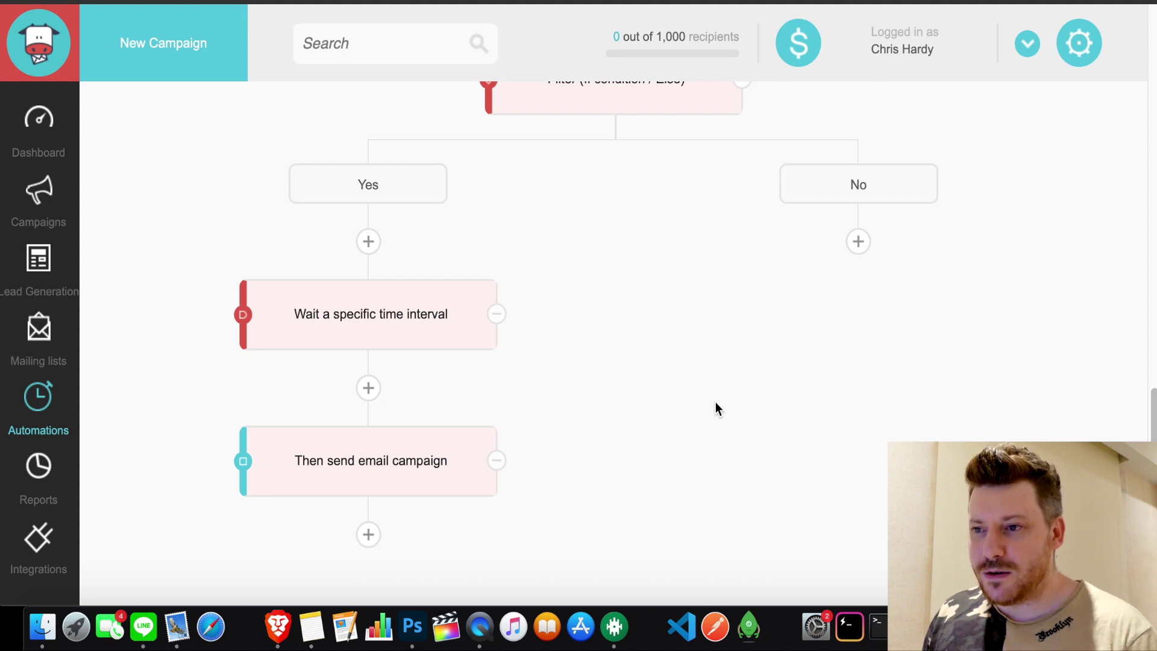
{"action": "left_click", "coordinate": [38, 476]}
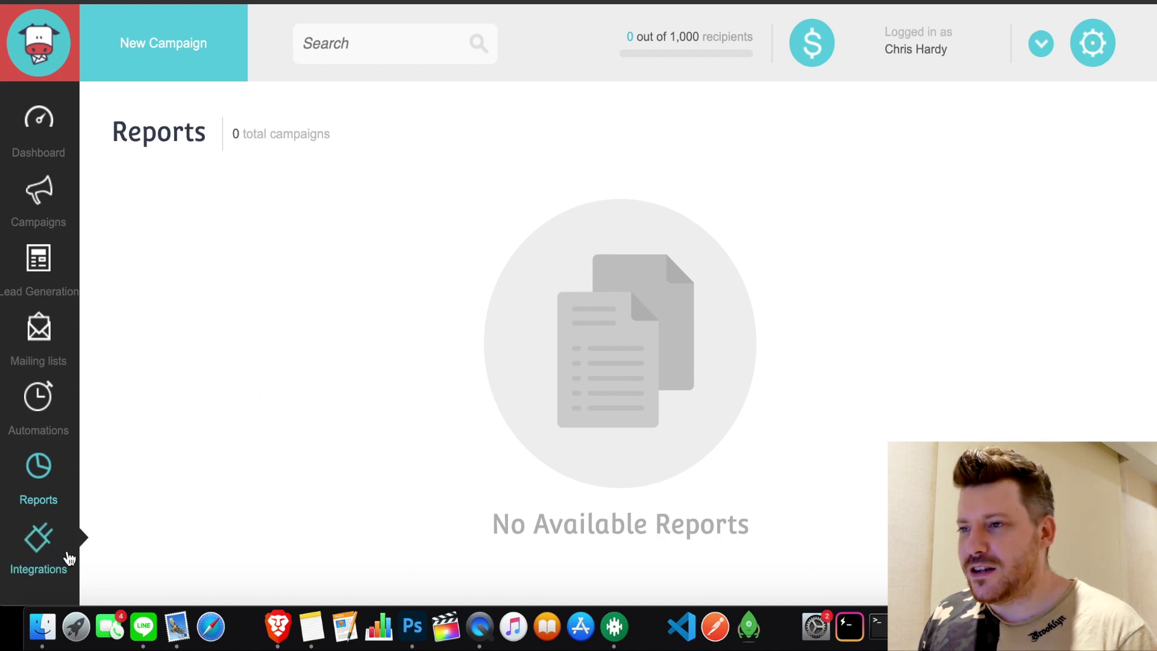
Browse the Integrations page's connectors, including Segment, Wordpress, Zapier, Mailchimp Synchronizer and Salesforce
{"action": "left_click", "coordinate": [43, 539]}
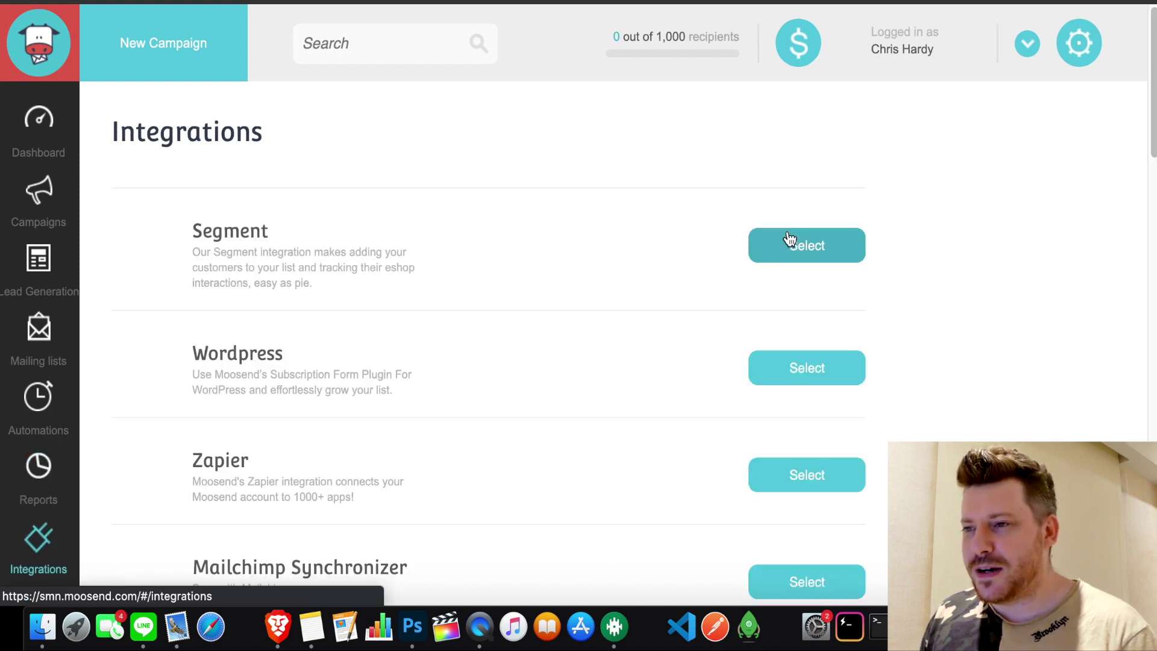
{"action": "scroll", "coordinate": [602, 224], "scroll_direction": "down", "scroll_amount": 1}
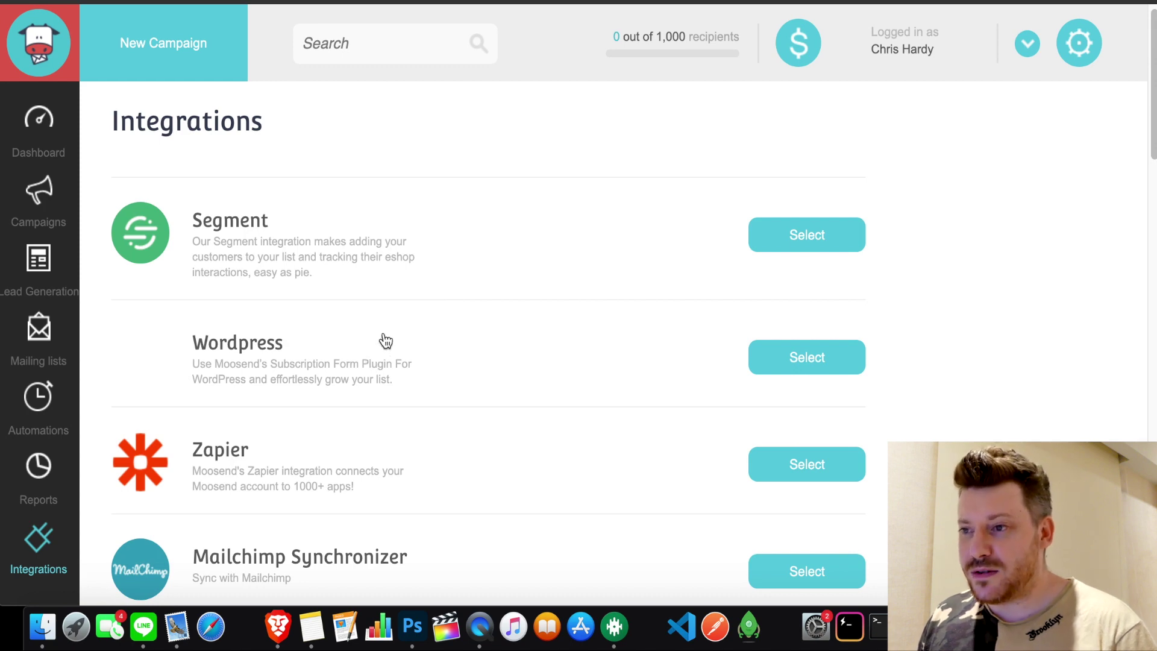
{"action": "scroll", "coordinate": [386, 336], "scroll_direction": "down", "scroll_amount": 3}
{"action": "scroll", "coordinate": [389, 335], "scroll_direction": "down", "scroll_amount": 3}
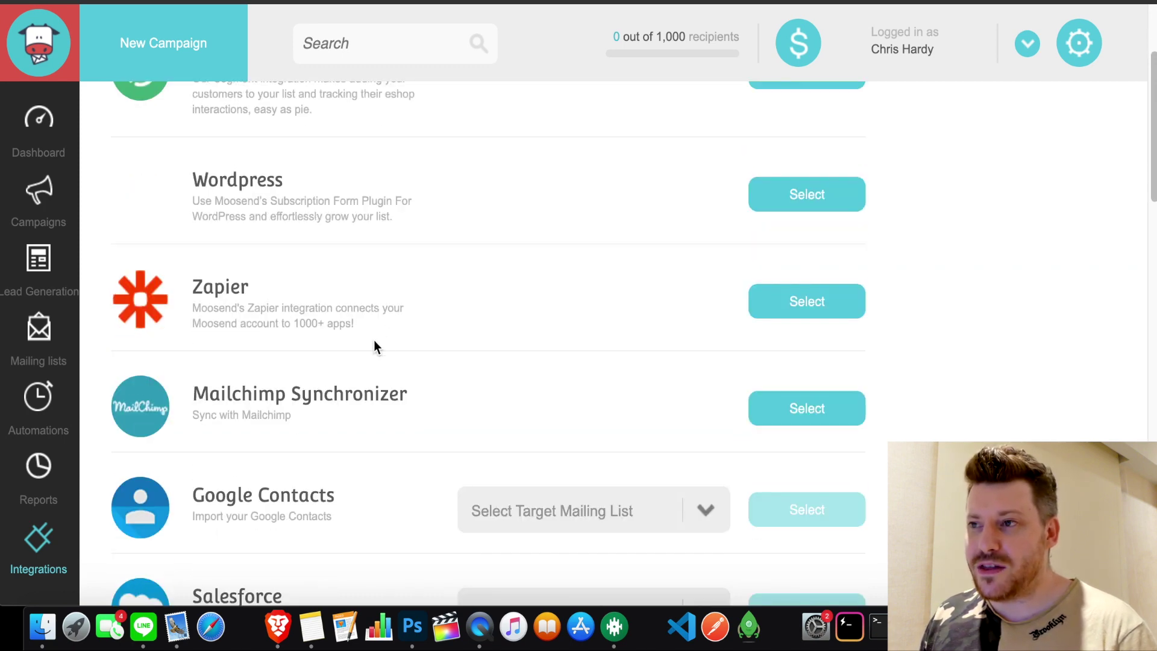
{"action": "scroll", "coordinate": [322, 399], "scroll_direction": "down", "scroll_amount": 5}
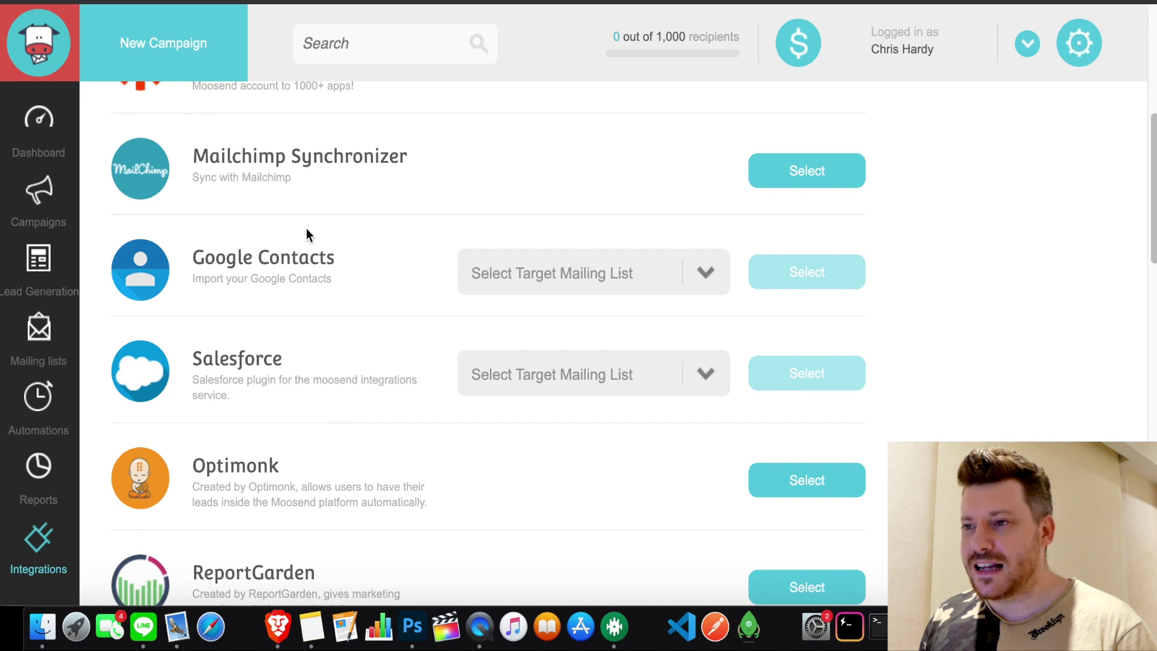
{"action": "scroll", "coordinate": [310, 280], "scroll_direction": "down", "scroll_amount": 4}
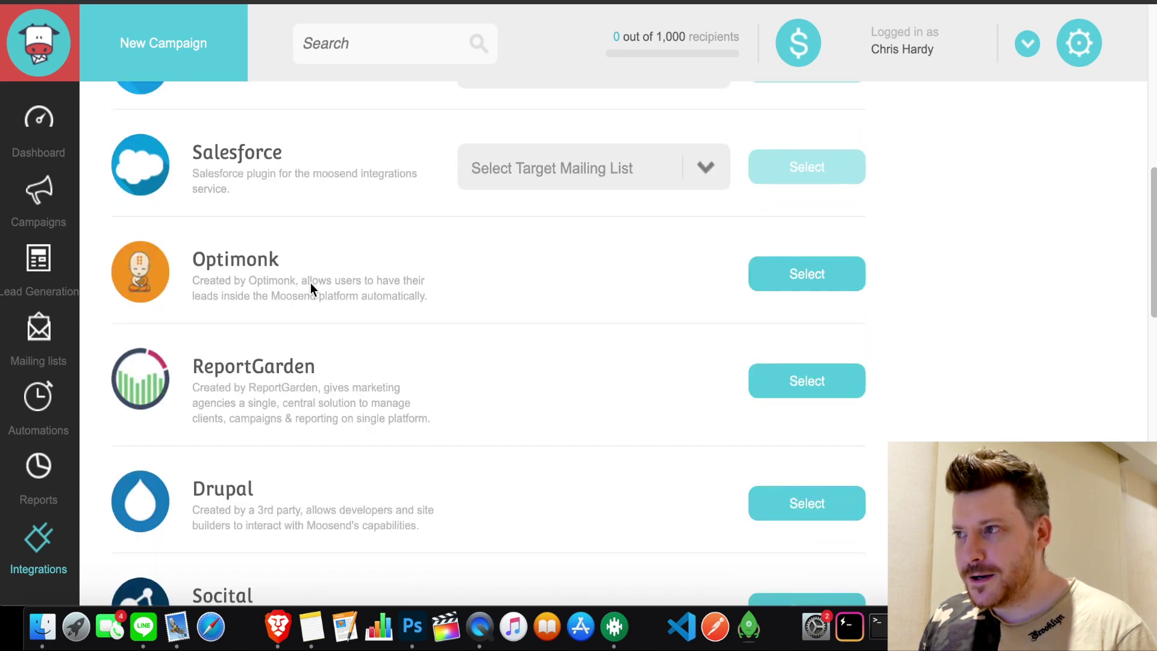
{"action": "scroll", "coordinate": [341, 277], "scroll_direction": "down", "scroll_amount": 6}
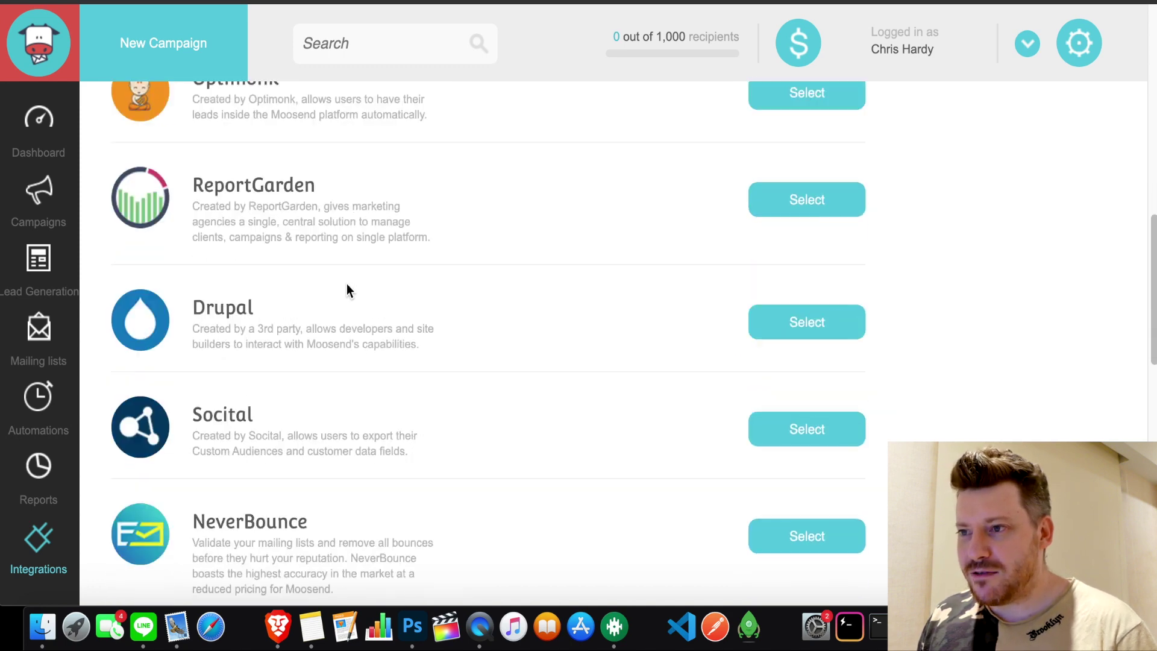
{"action": "scroll", "coordinate": [347, 290], "scroll_direction": "down", "scroll_amount": 10}
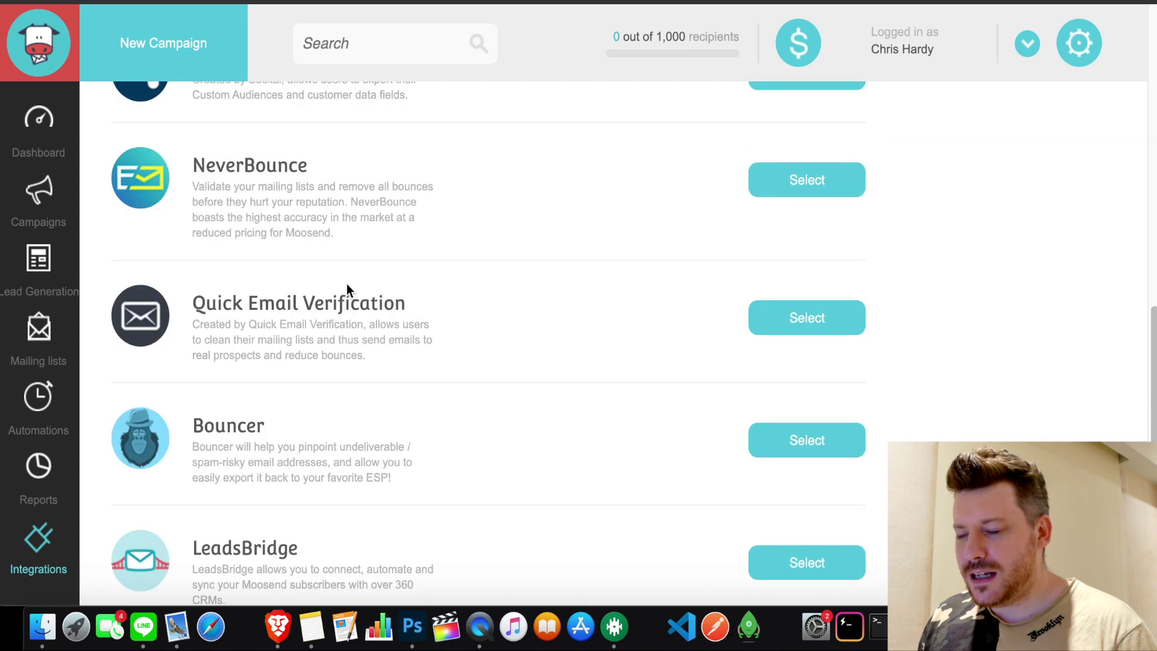
{"action": "scroll", "coordinate": [347, 290], "scroll_direction": "down", "scroll_amount": 5}
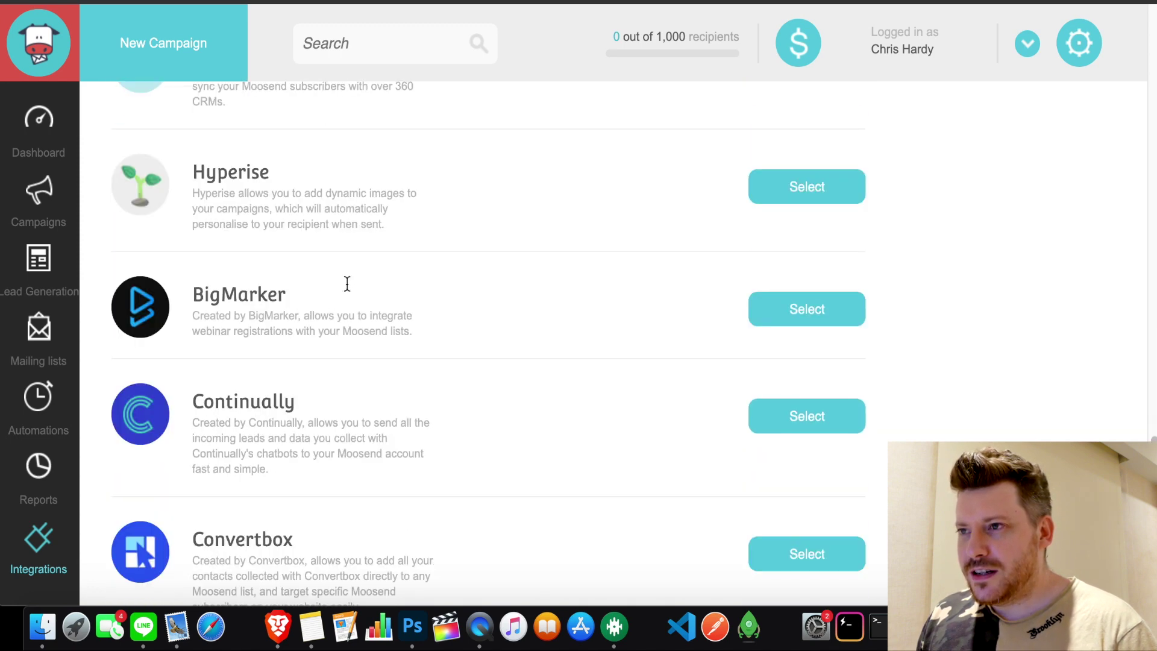
{"action": "scroll", "coordinate": [348, 281], "scroll_direction": "up", "scroll_amount": 20}
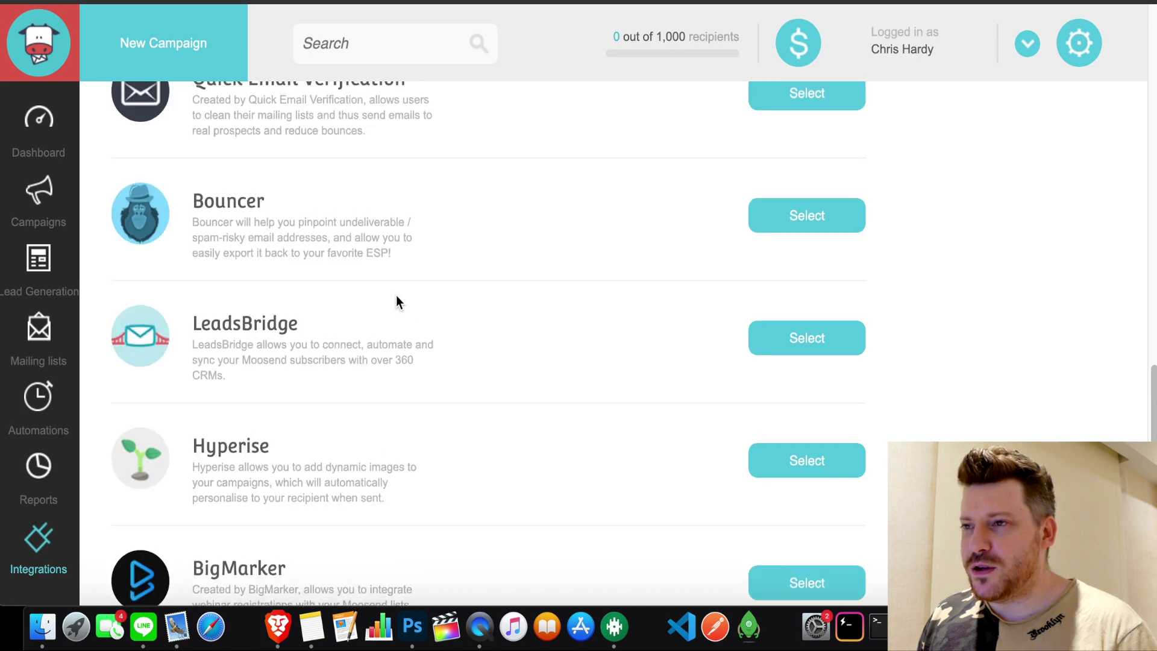
{"action": "scroll", "coordinate": [396, 296], "scroll_direction": "up", "scroll_amount": 1}
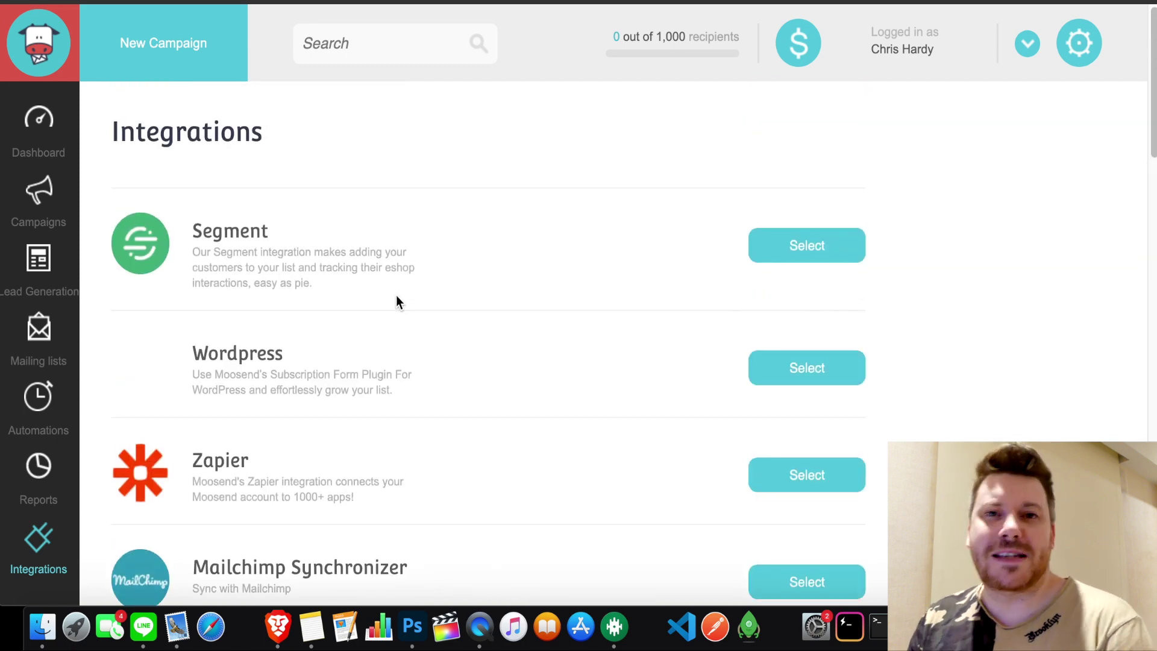